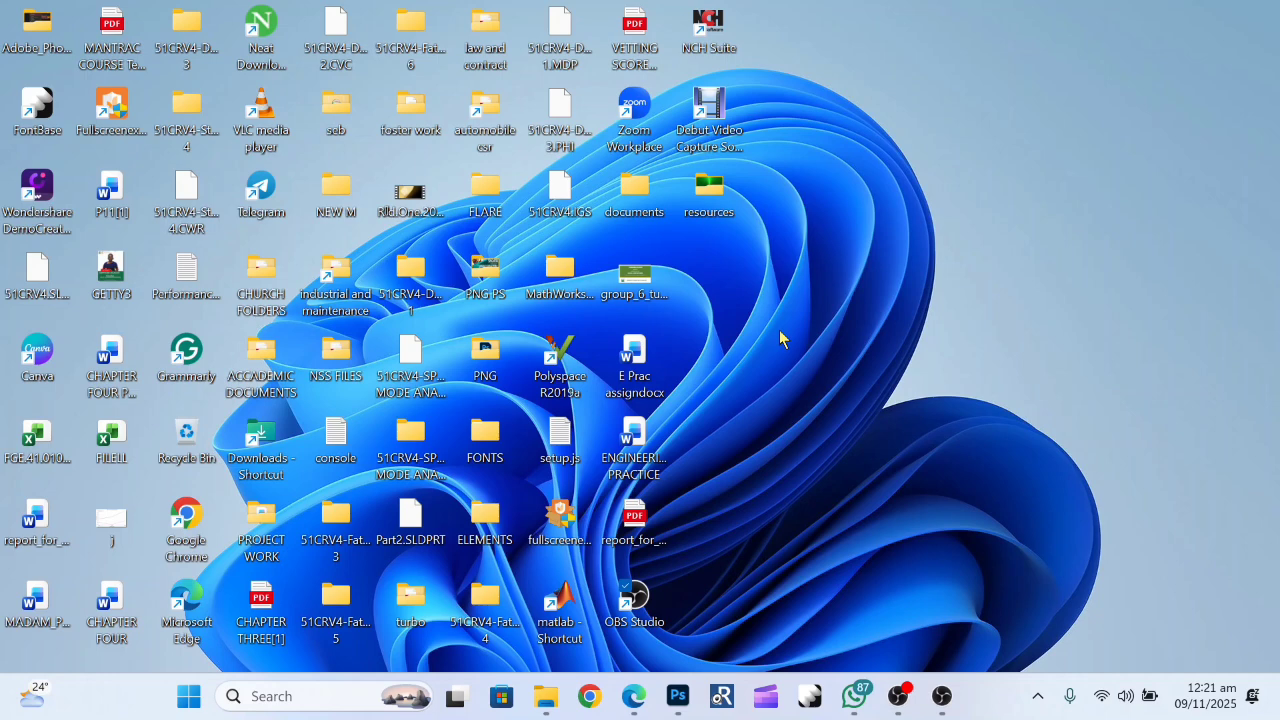
# Switch to Photoshop and create a new 1500 x 1500 px document at 72 ppi from the Clipboard preset.
pyautogui.click(678, 696)
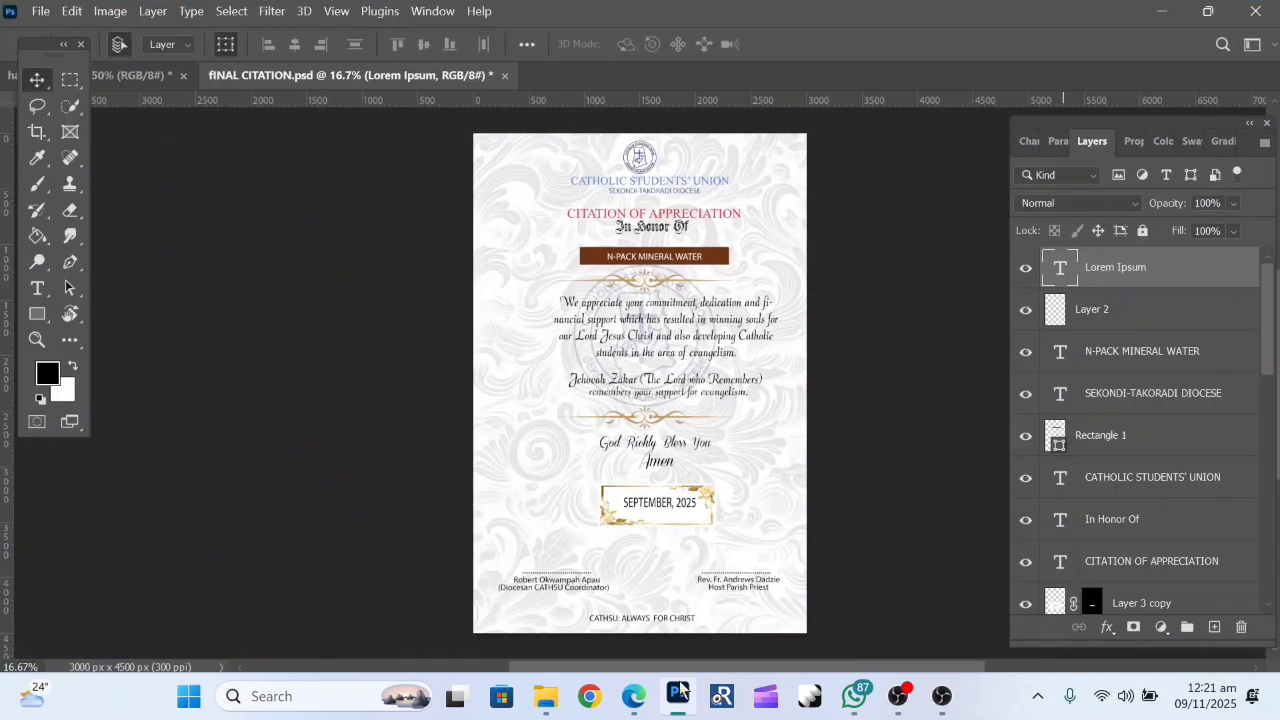
pyautogui.click(41, 11)
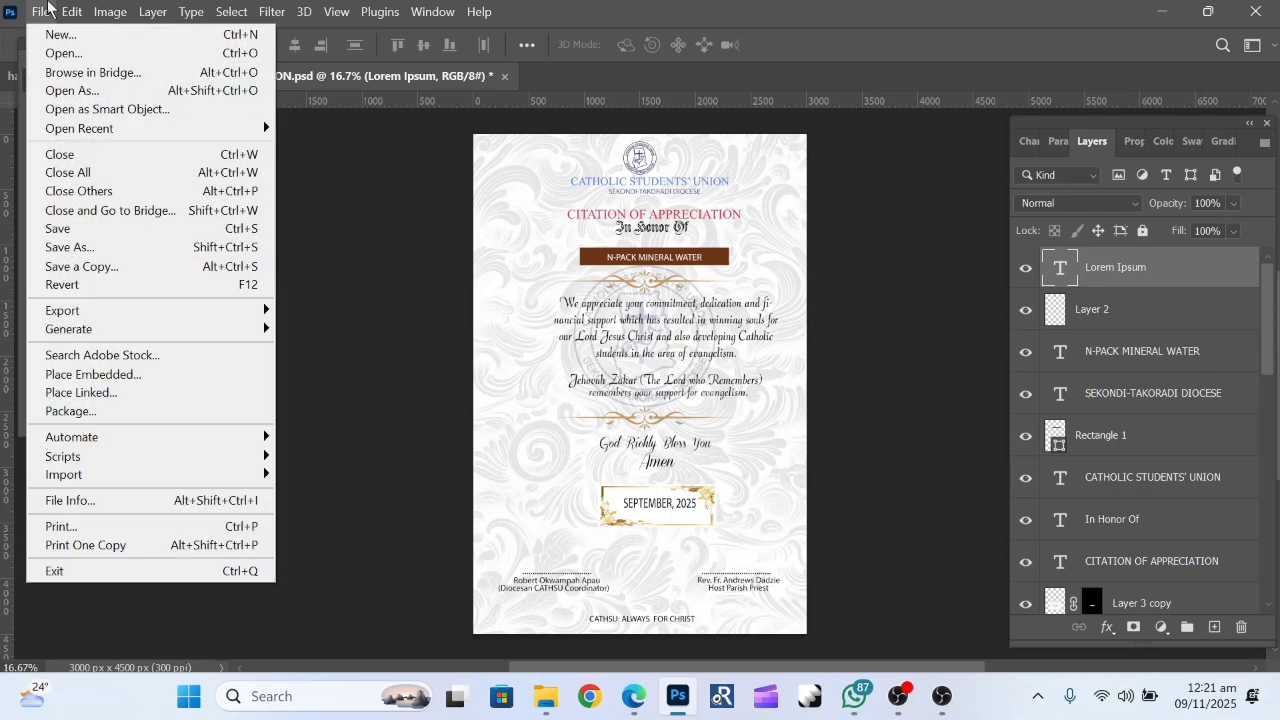
pyautogui.moveTo(72, 11)
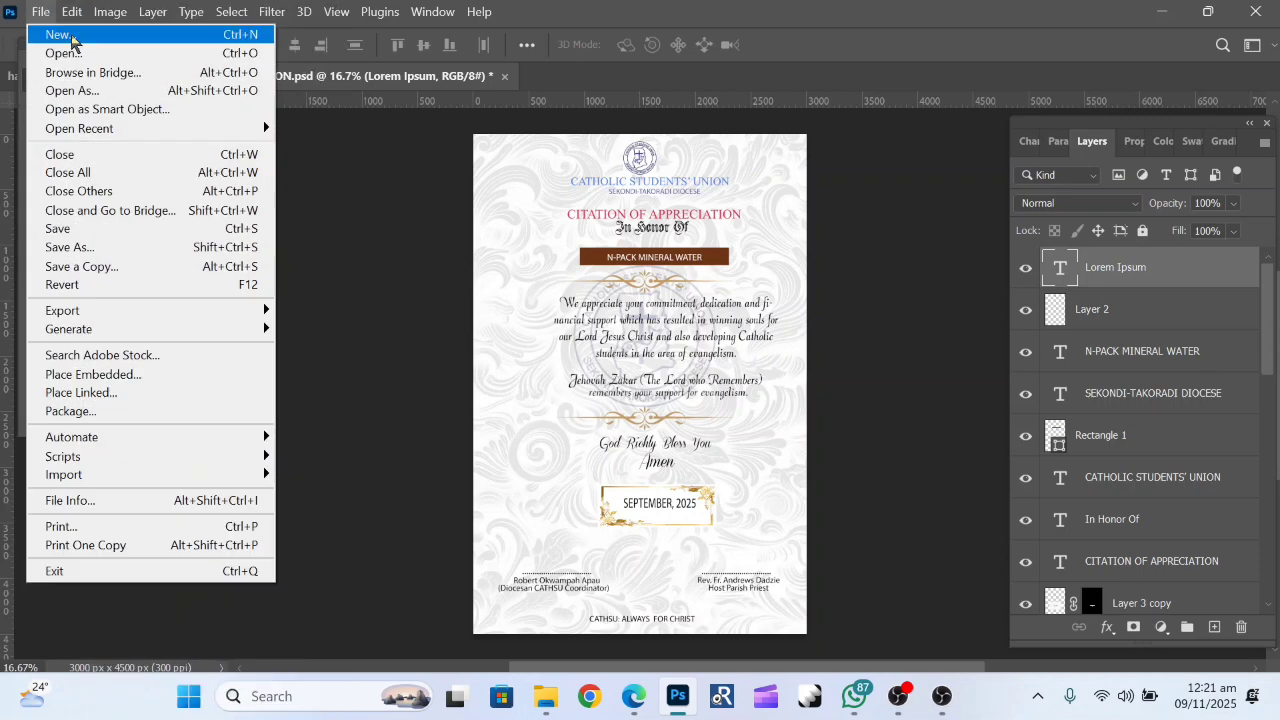
pyautogui.click(72, 36)
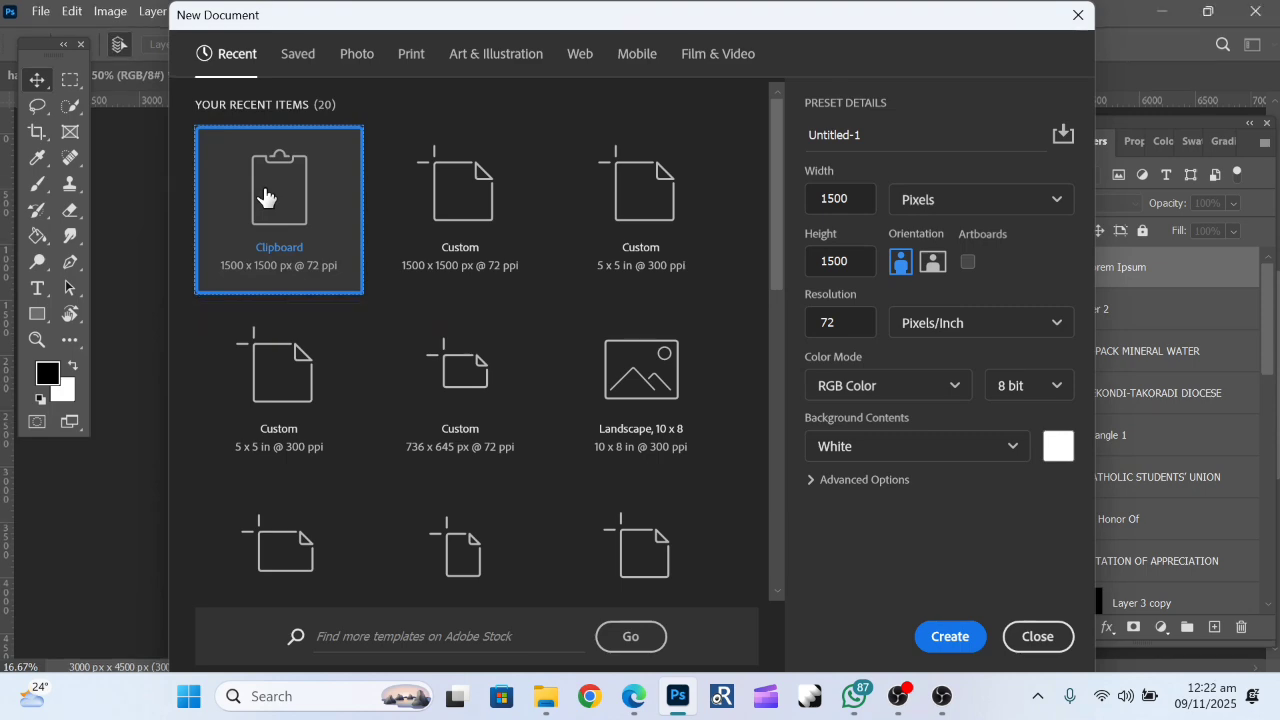
pyautogui.doubleClick(265, 195)
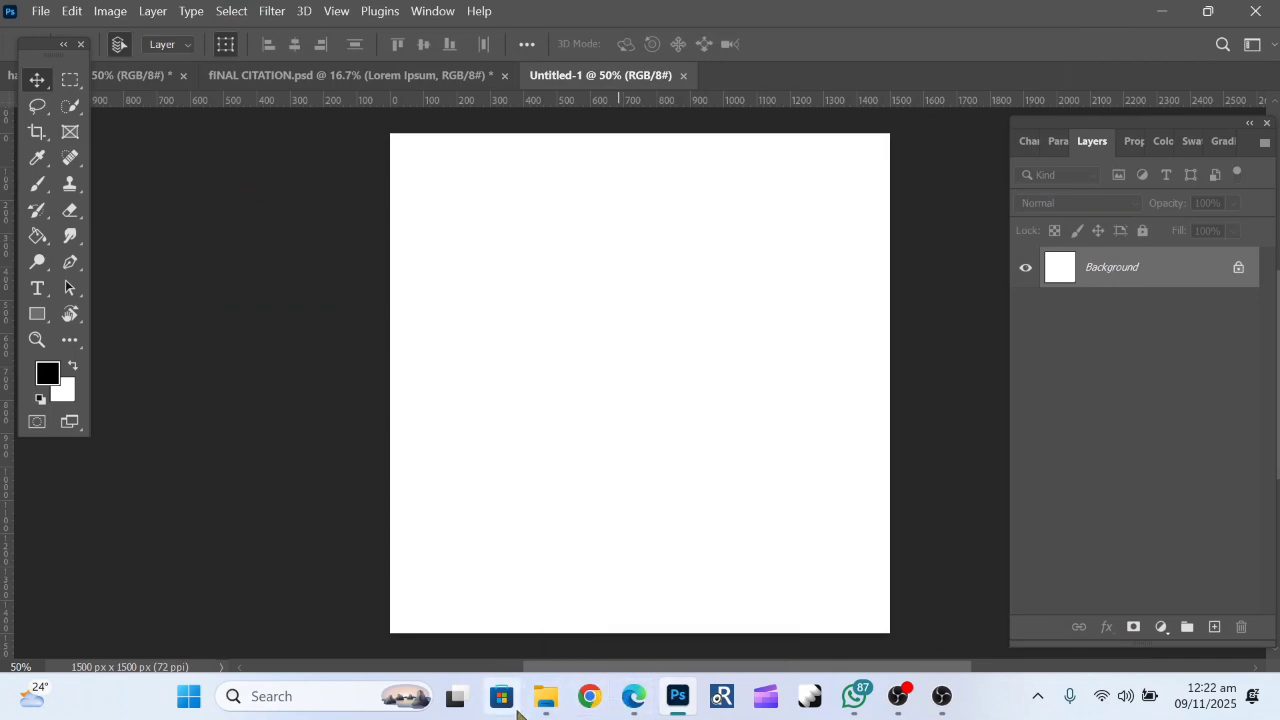
# Place the hair flyer 1 image from the Pictures folder in File Explorer onto the blank Photoshop canvas.
pyautogui.moveTo(557, 706)
pyautogui.click(600, 620)
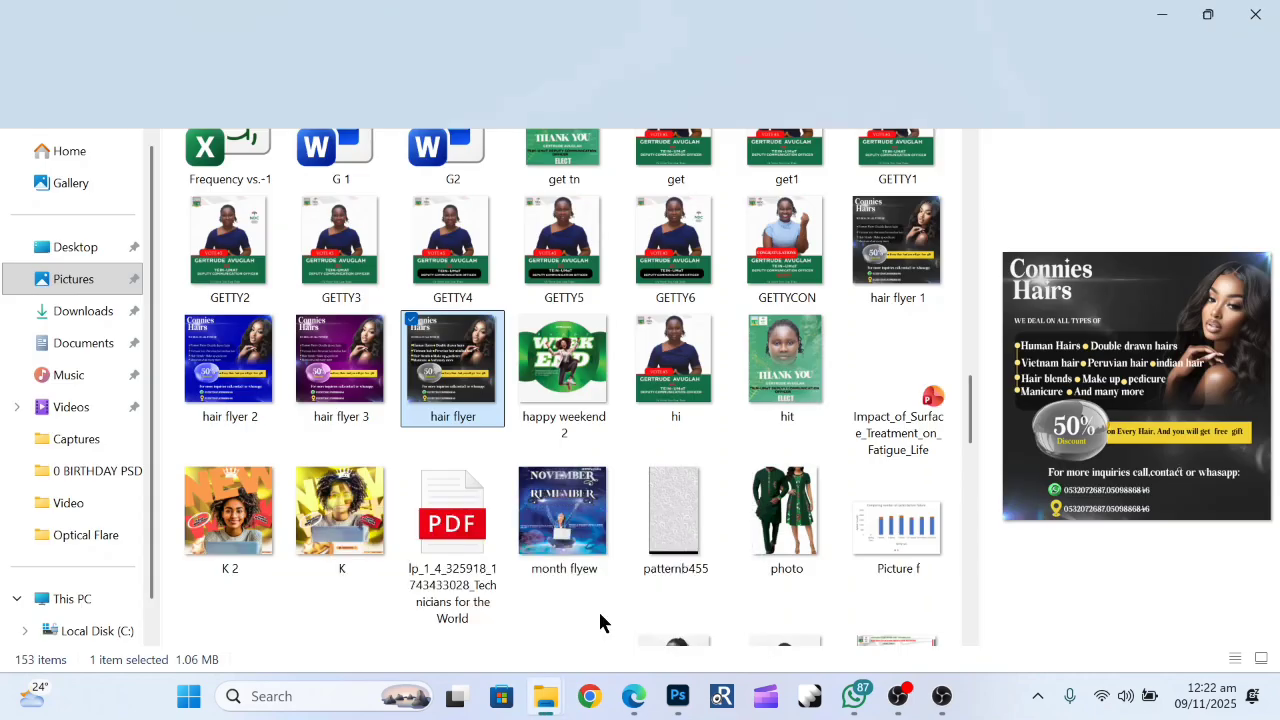
pyautogui.scroll(2, 740, 413)
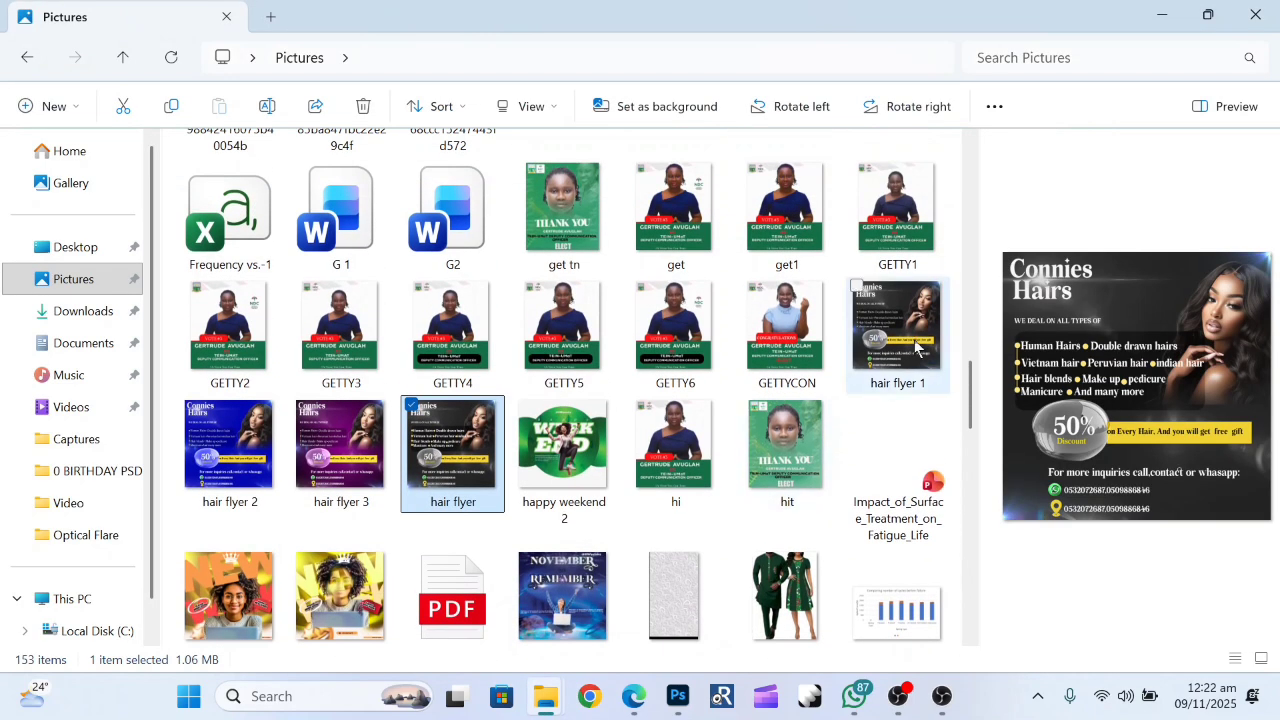
pyautogui.moveTo(915, 345); pyautogui.dragTo(680, 705)
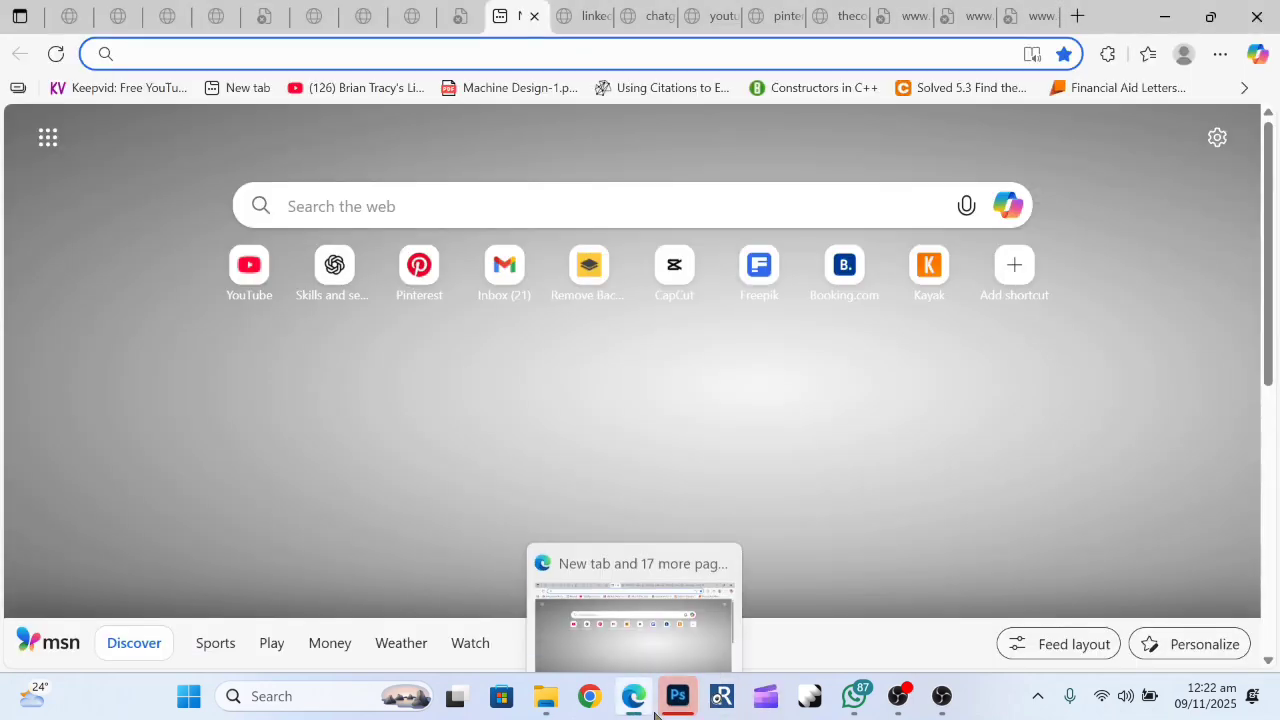
pyautogui.click(655, 711)
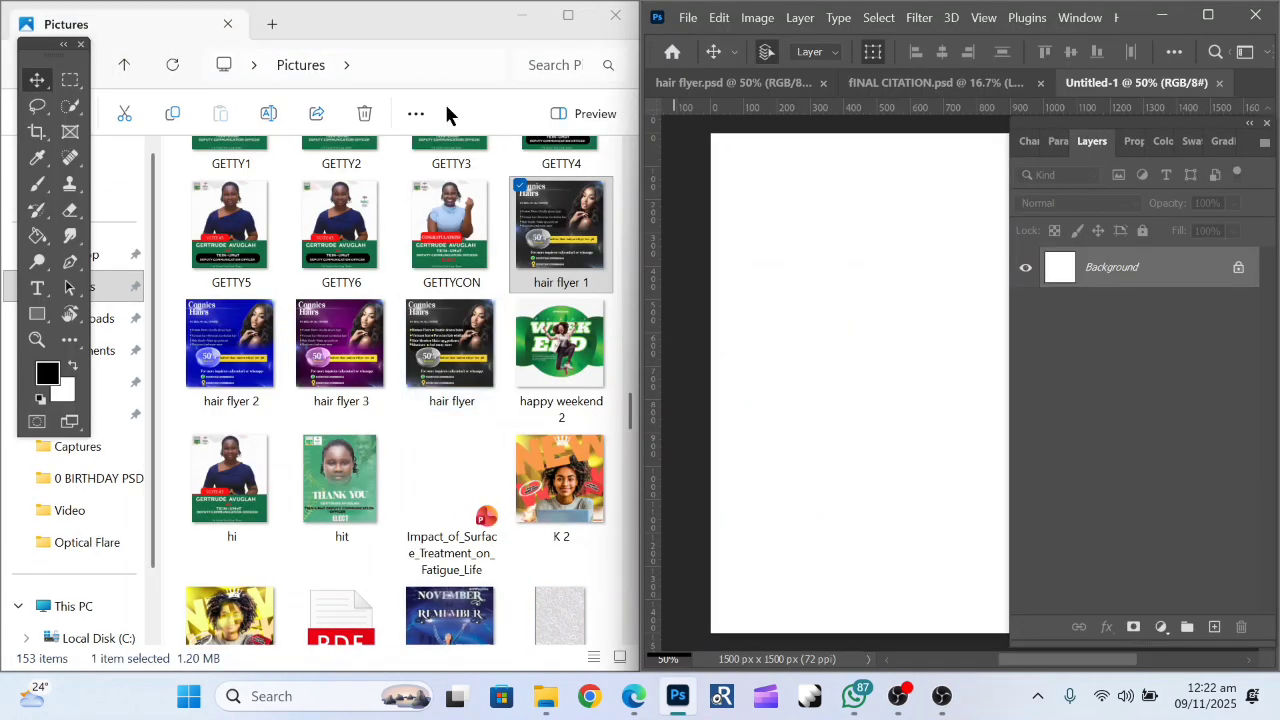
pyautogui.moveTo(533, 236); pyautogui.dragTo(830, 280)
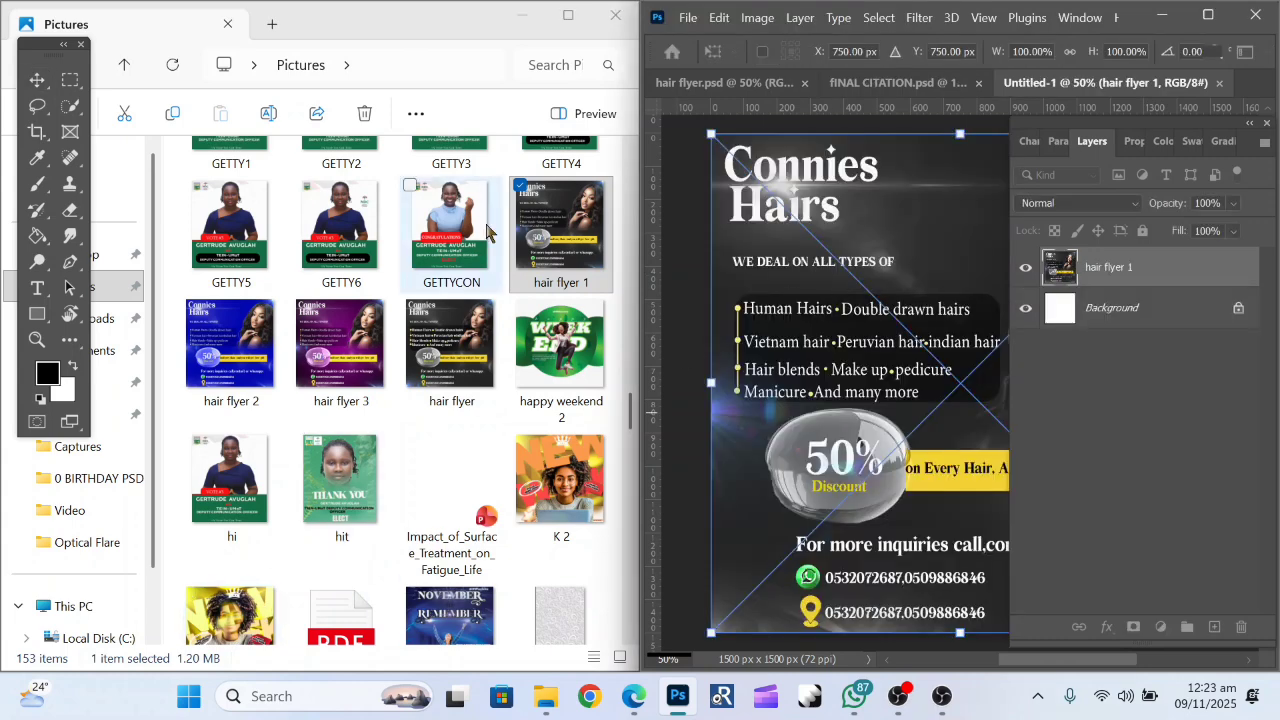
pyautogui.click(262, 336)
pyautogui.click(868, 279)
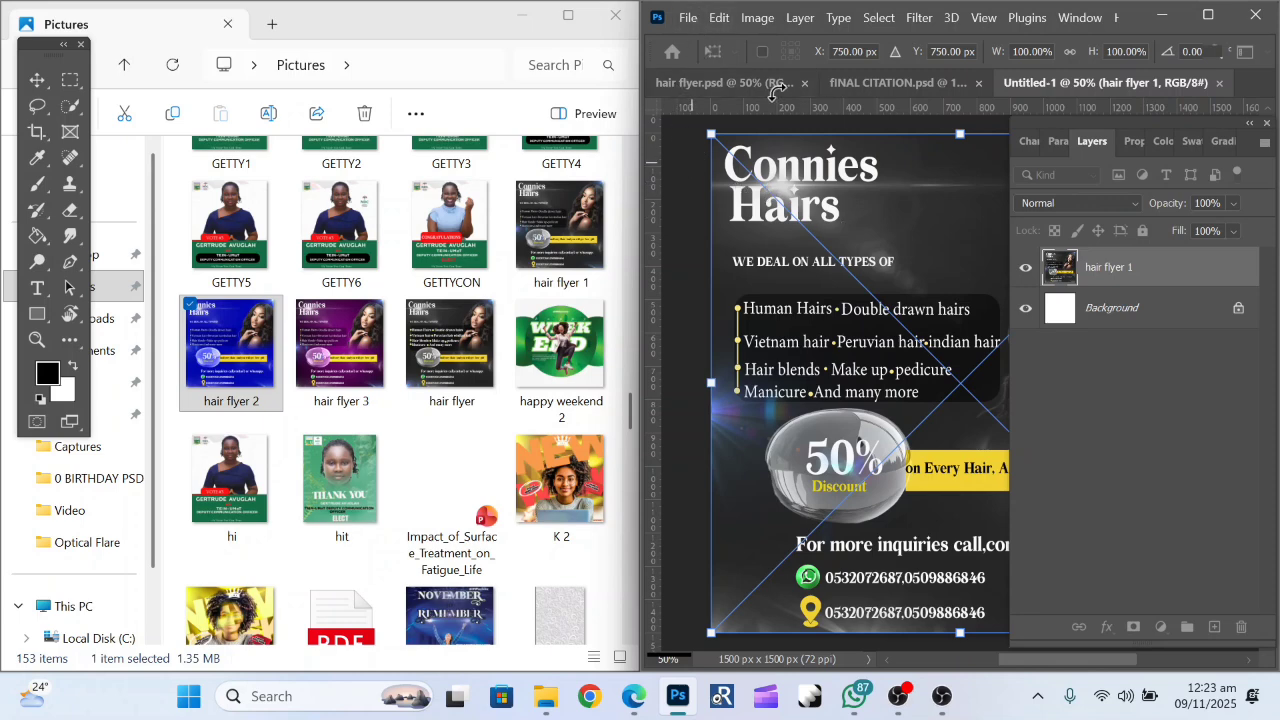
pyautogui.moveTo(777, 92); pyautogui.dragTo(1217, 10)
pyautogui.click(1210, 14)
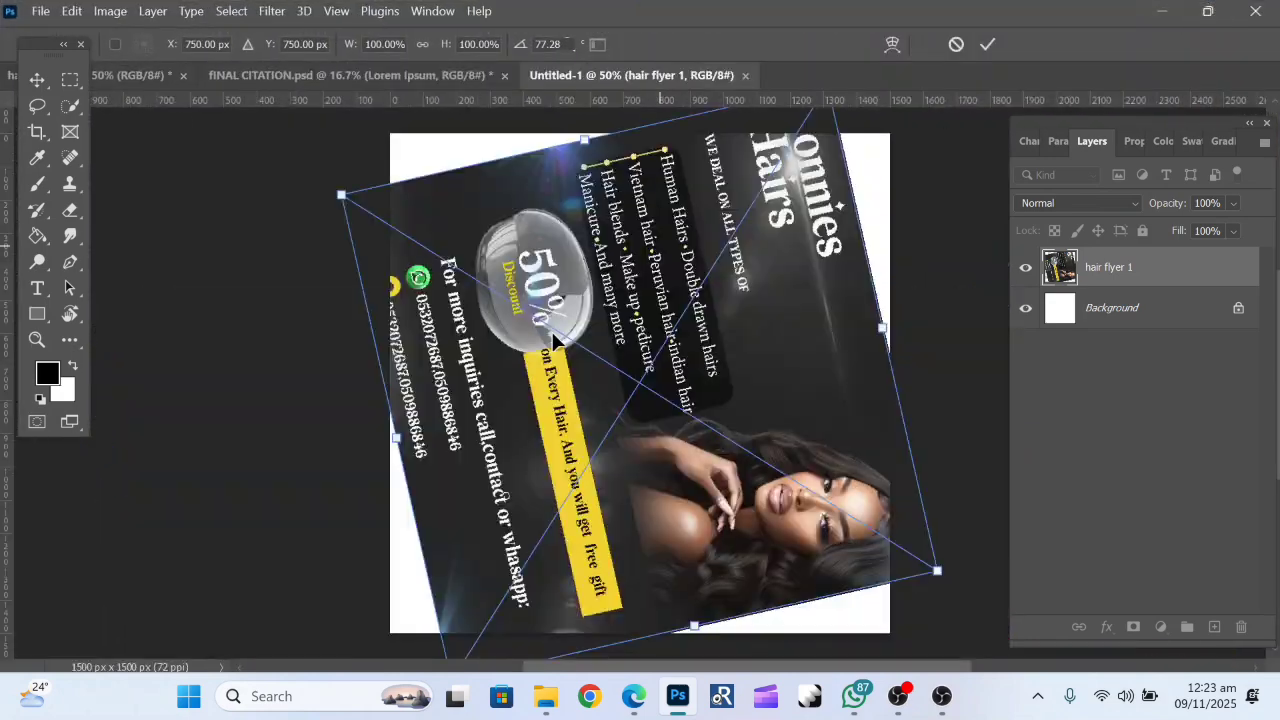
pyautogui.hotkey('ctrl', 'z')
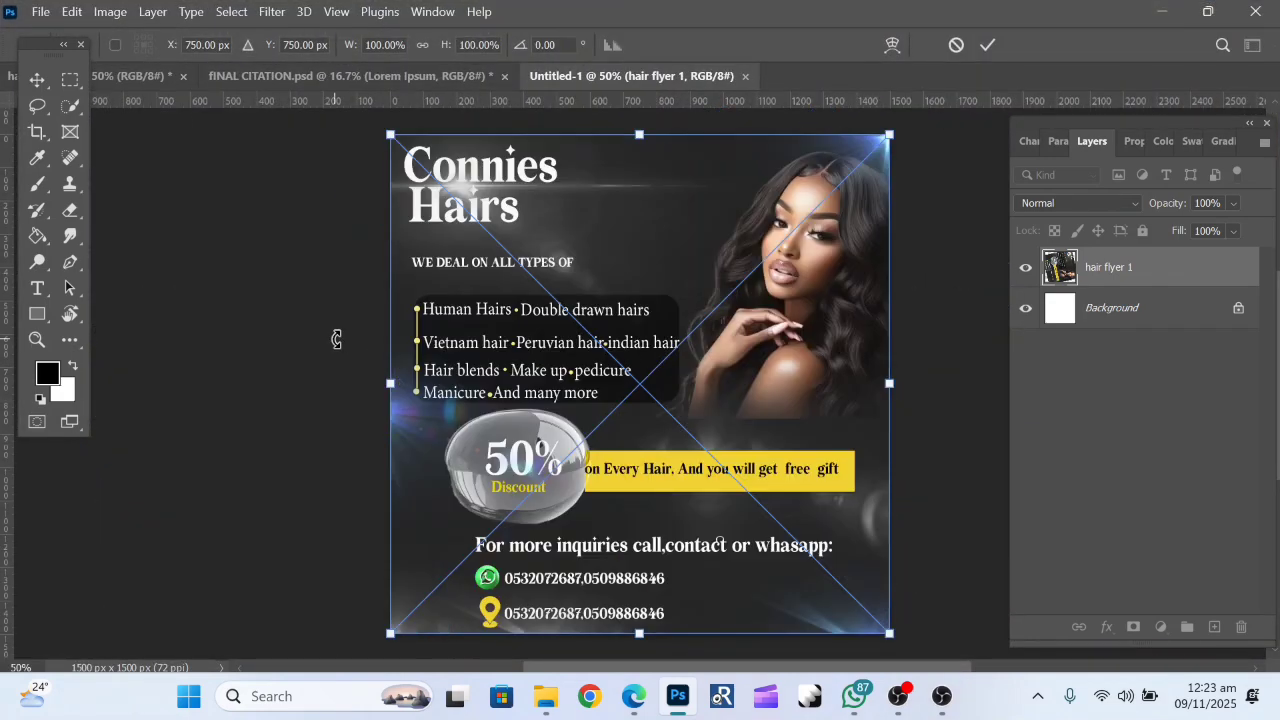
# Commit the placed hair flyer 1 image at its full-canvas size and deselect its layer.
pyautogui.click(36, 104)
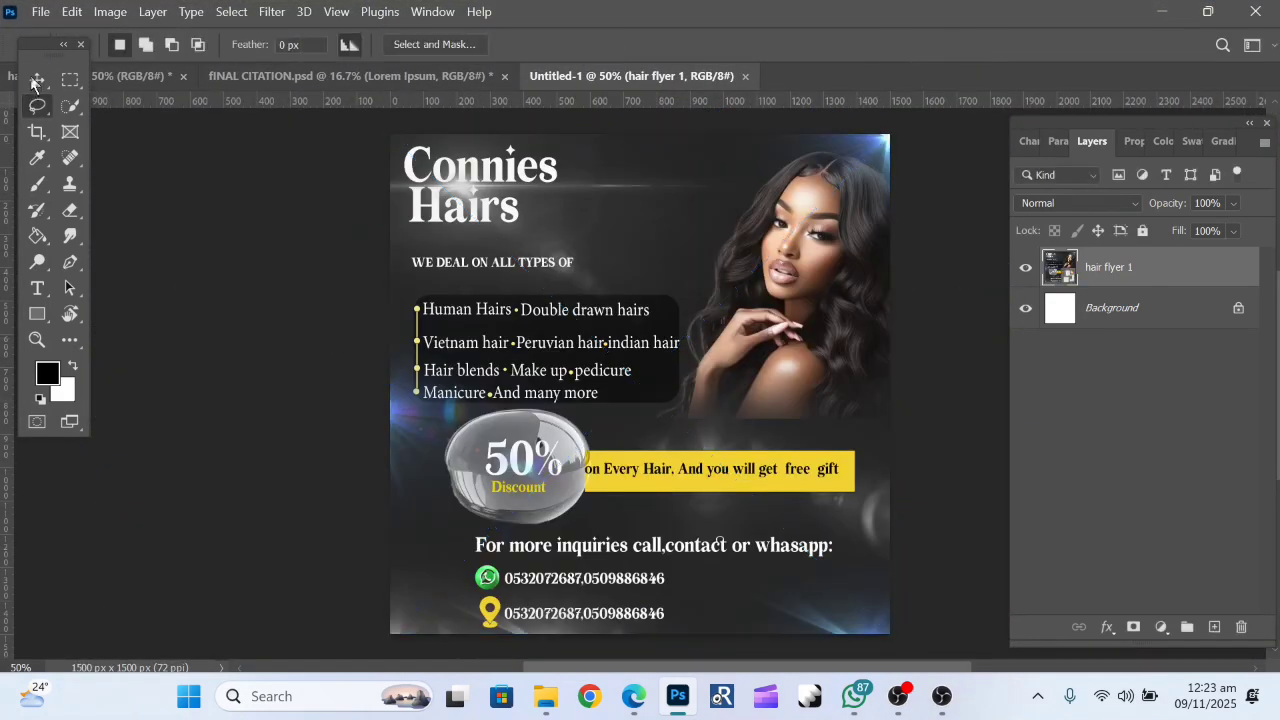
pyautogui.click(36, 81)
pyautogui.click(261, 292)
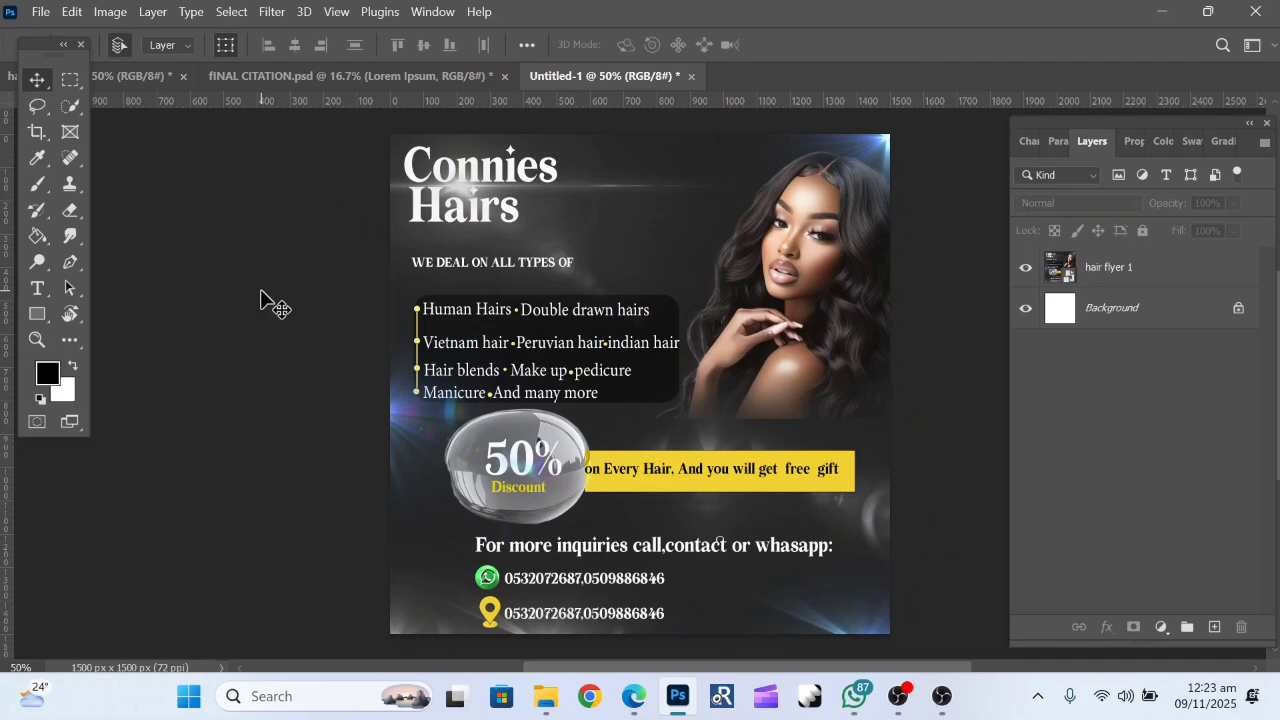
# Show the Pictures folder beside the document and place the hair flyer 2 image on the canvas.
pyautogui.press('super+Right')
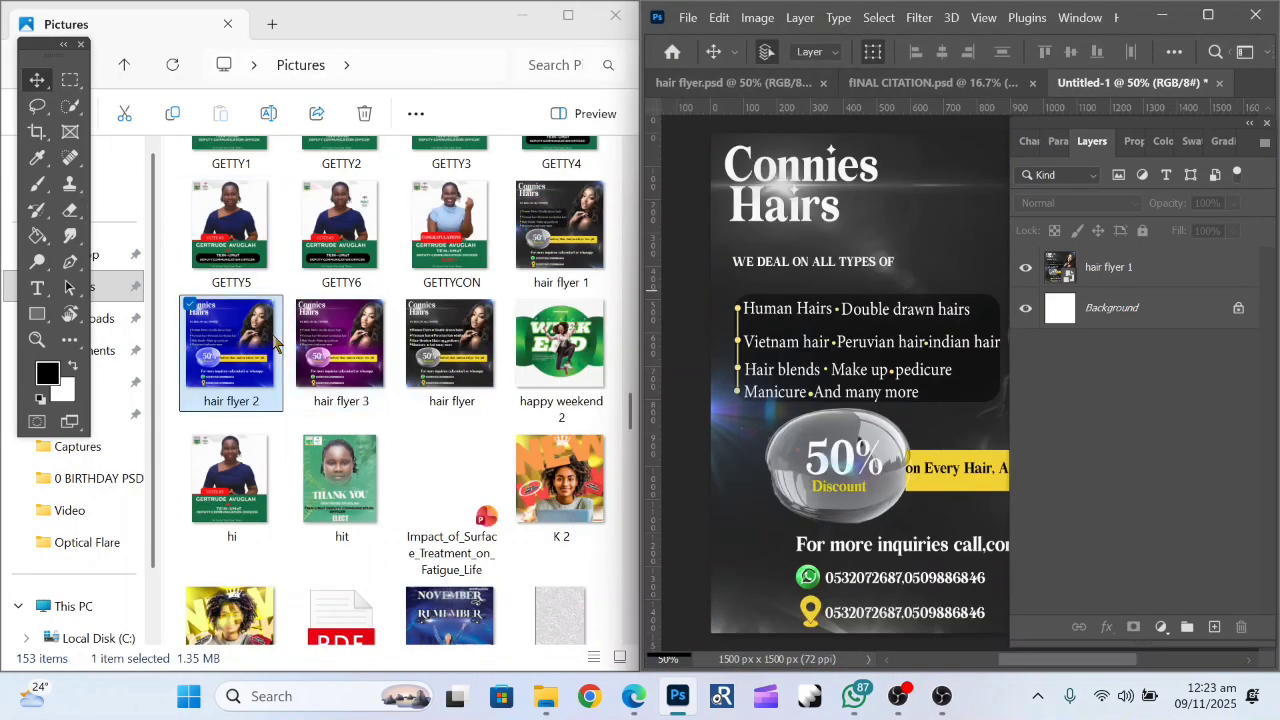
pyautogui.moveTo(275, 343); pyautogui.dragTo(830, 370)
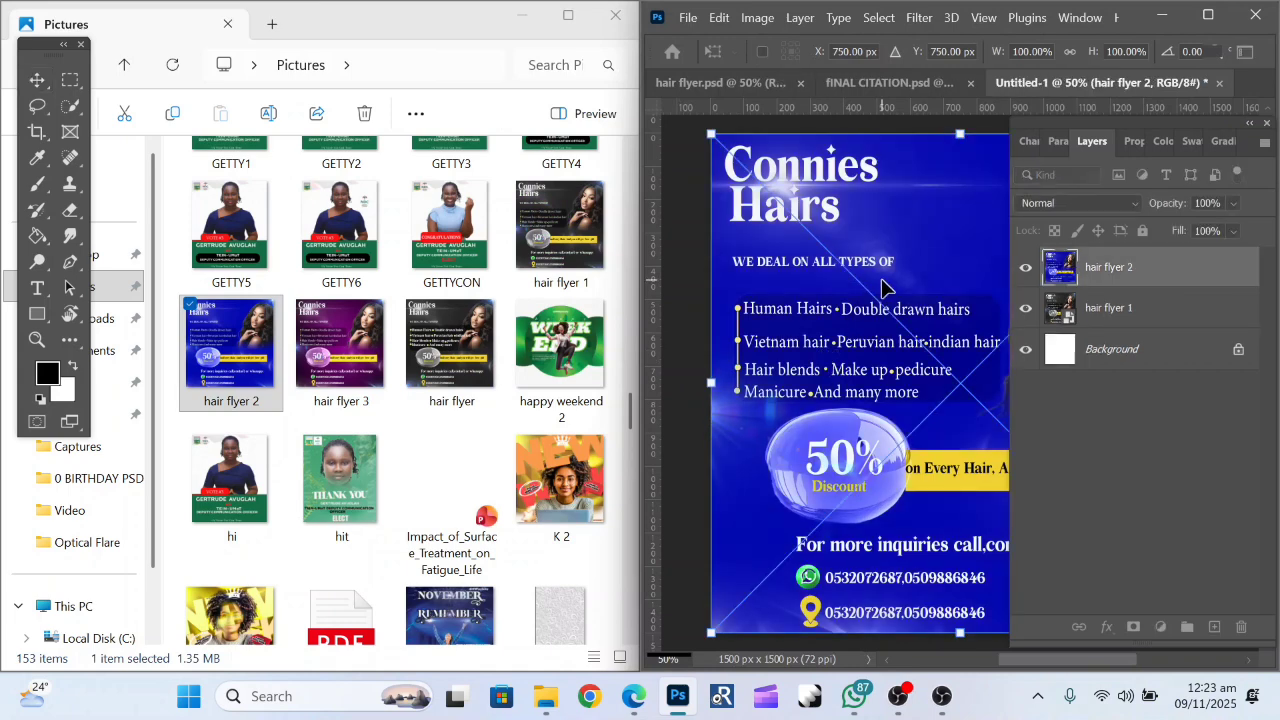
pyautogui.press('Return')
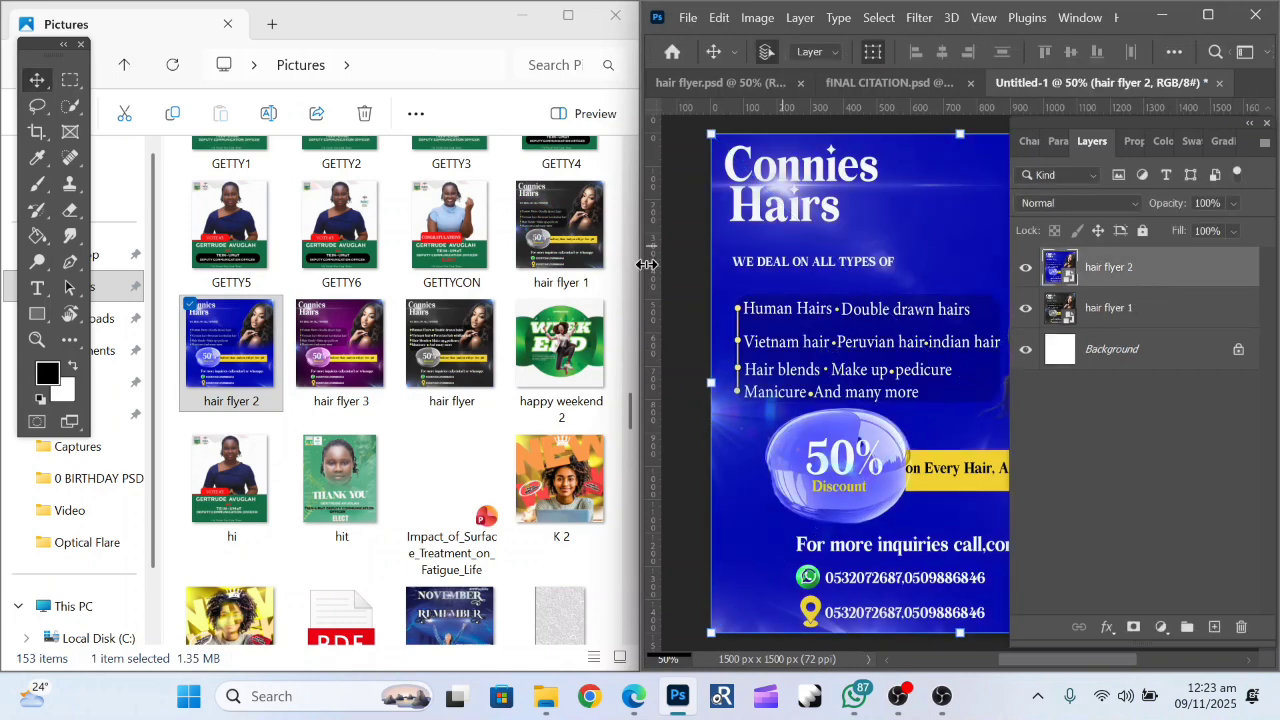
# Place the hair flyer 3 image above the other flyers, maximize the Photoshop window, and commit the placement.
pyautogui.moveTo(387, 328); pyautogui.dragTo(877, 340)
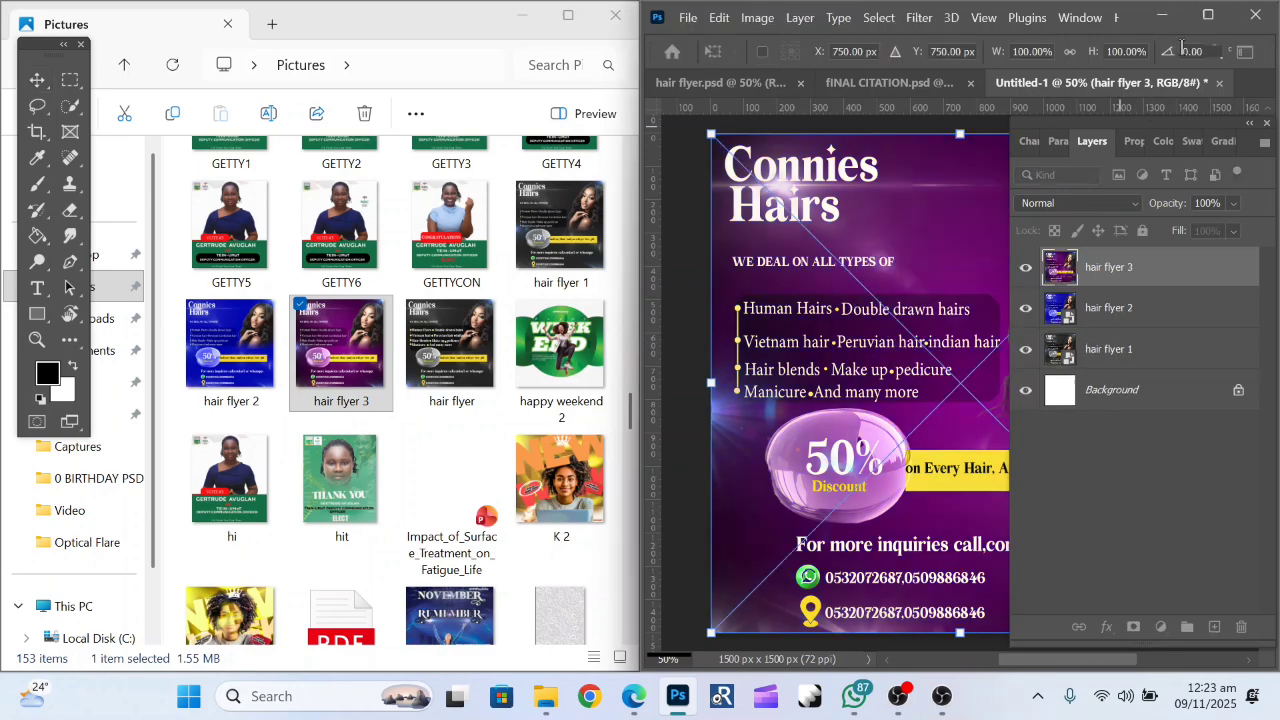
pyautogui.click(1207, 12)
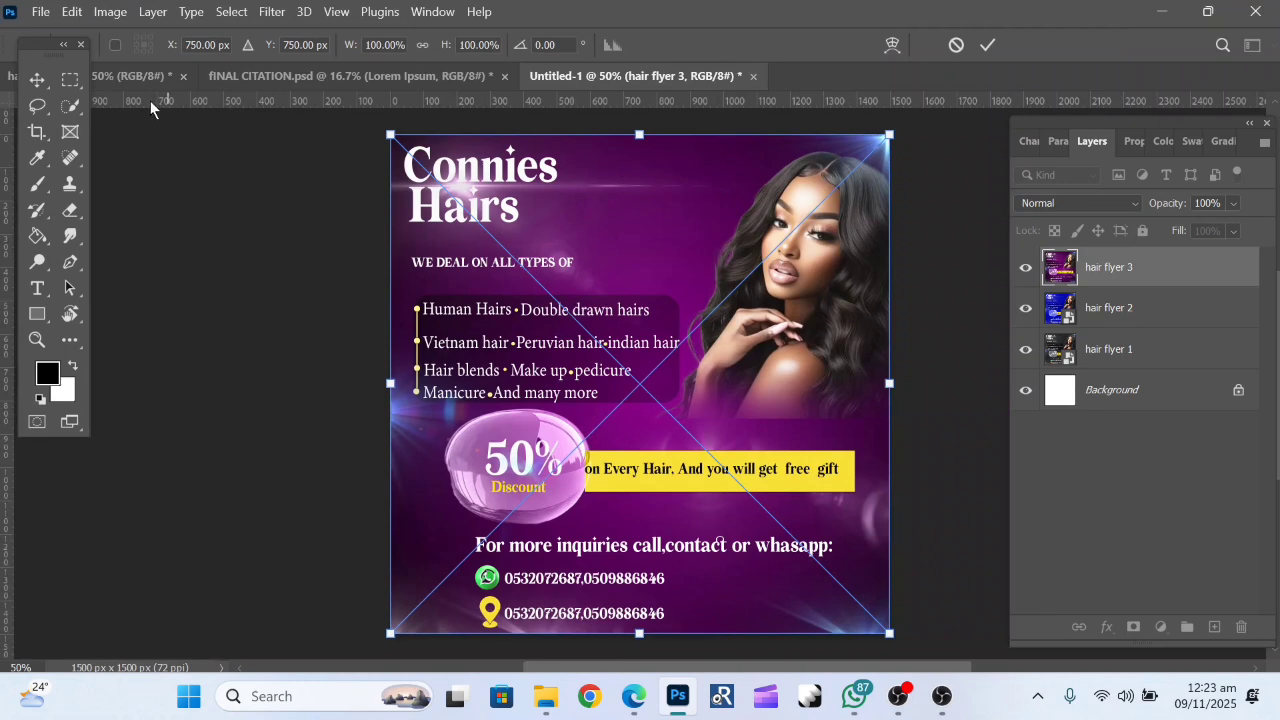
pyautogui.press('Return')
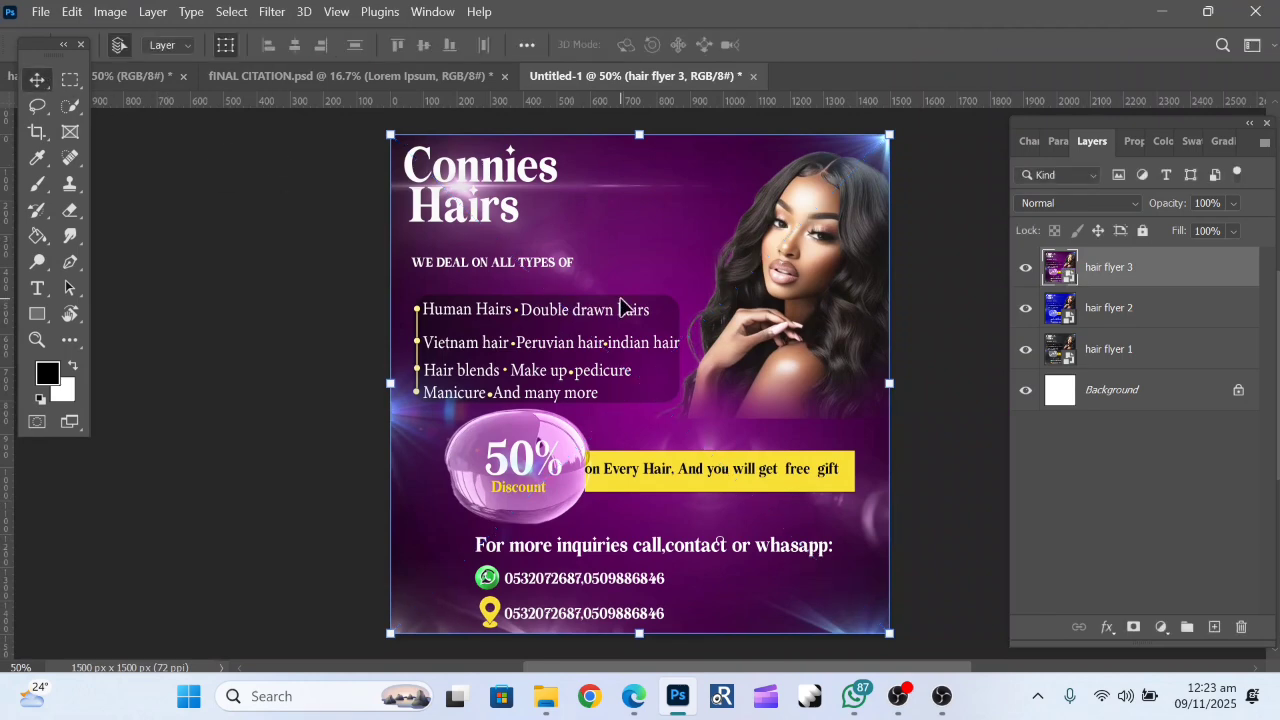
# Move the purple, blue and black flyer layers around the canvas to reveal each version, finishing with the purple one in front.
pyautogui.moveTo(620, 299); pyautogui.dragTo(230, 509)
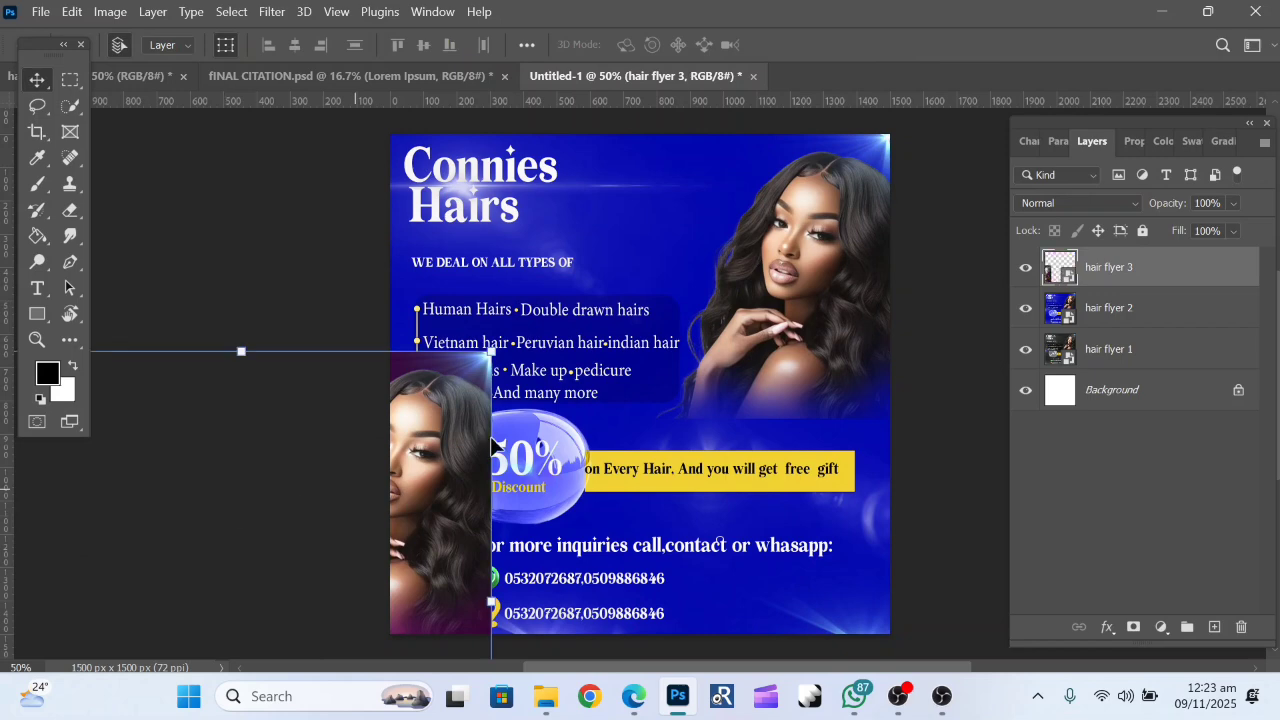
pyautogui.moveTo(715, 370); pyautogui.dragTo(977, 640)
pyautogui.moveTo(691, 222); pyautogui.dragTo(757, 206)
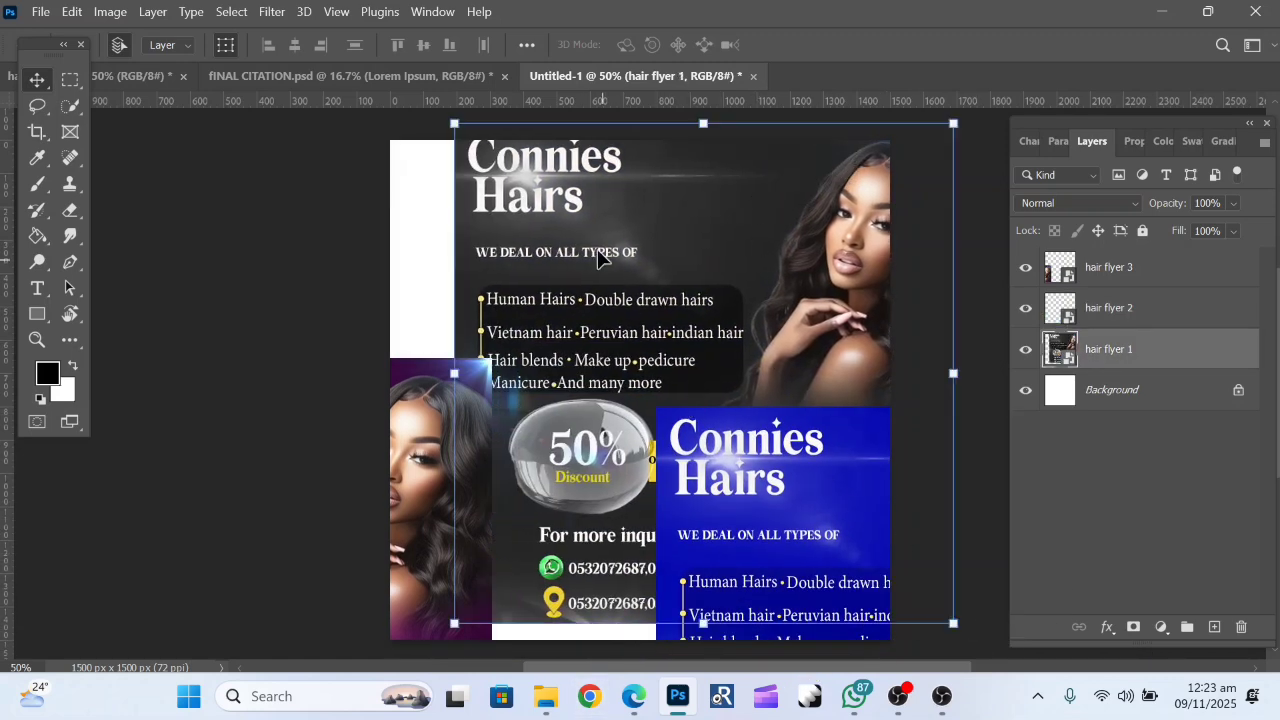
pyautogui.moveTo(831, 506); pyautogui.dragTo(746, 277)
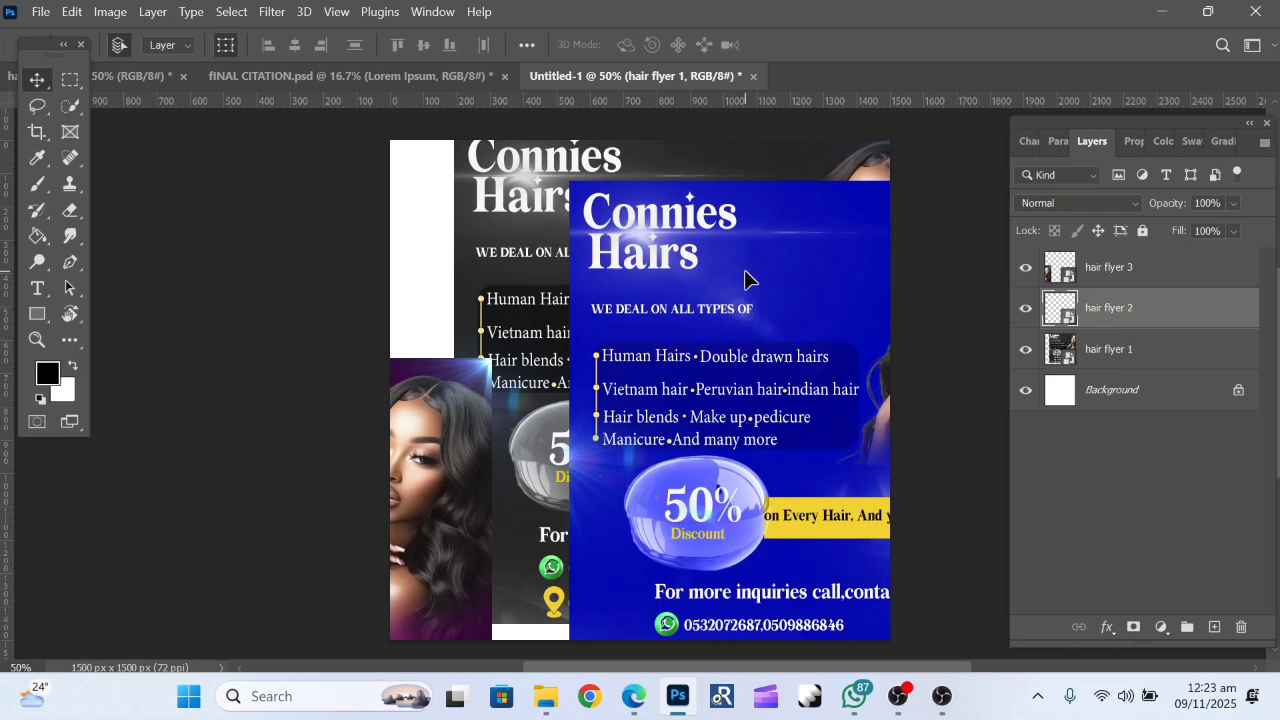
pyautogui.click(457, 394)
pyautogui.moveTo(530, 340); pyautogui.dragTo(847, 218)
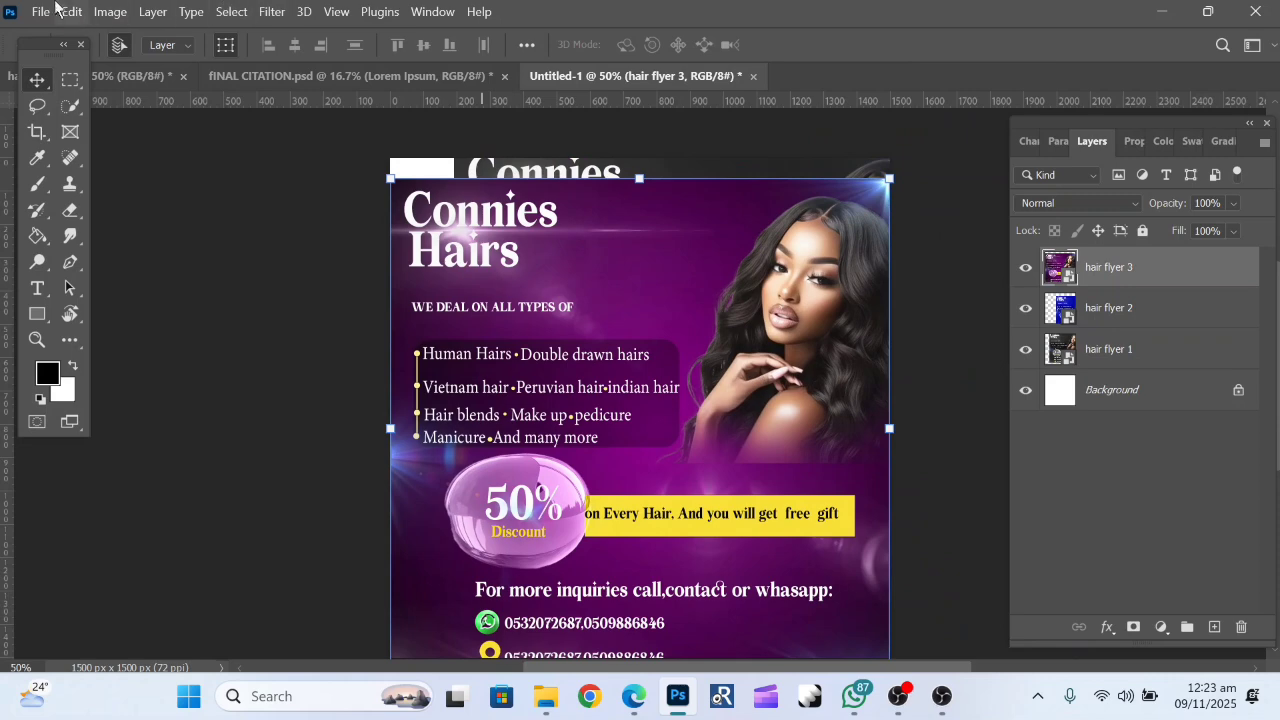
# Create a second blank 1500 x 1500 px document at 72 ppi from the Clipboard preset.
pyautogui.click(41, 11)
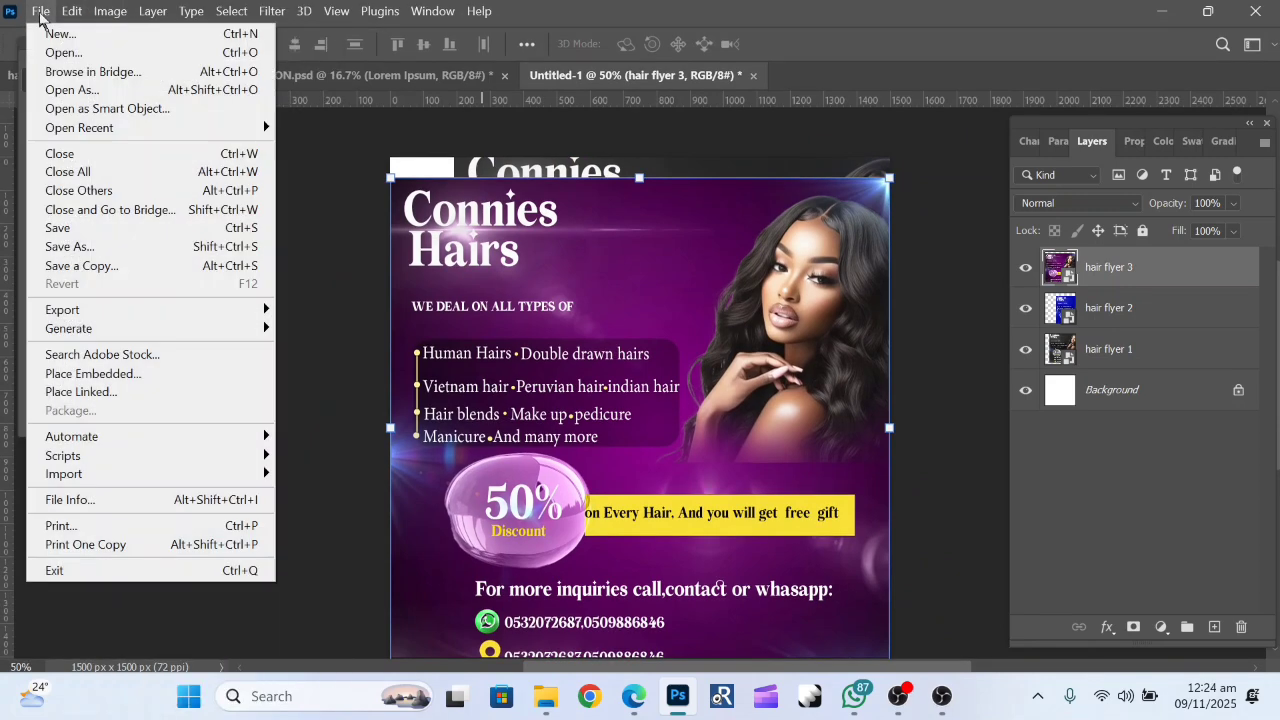
pyautogui.click(54, 33)
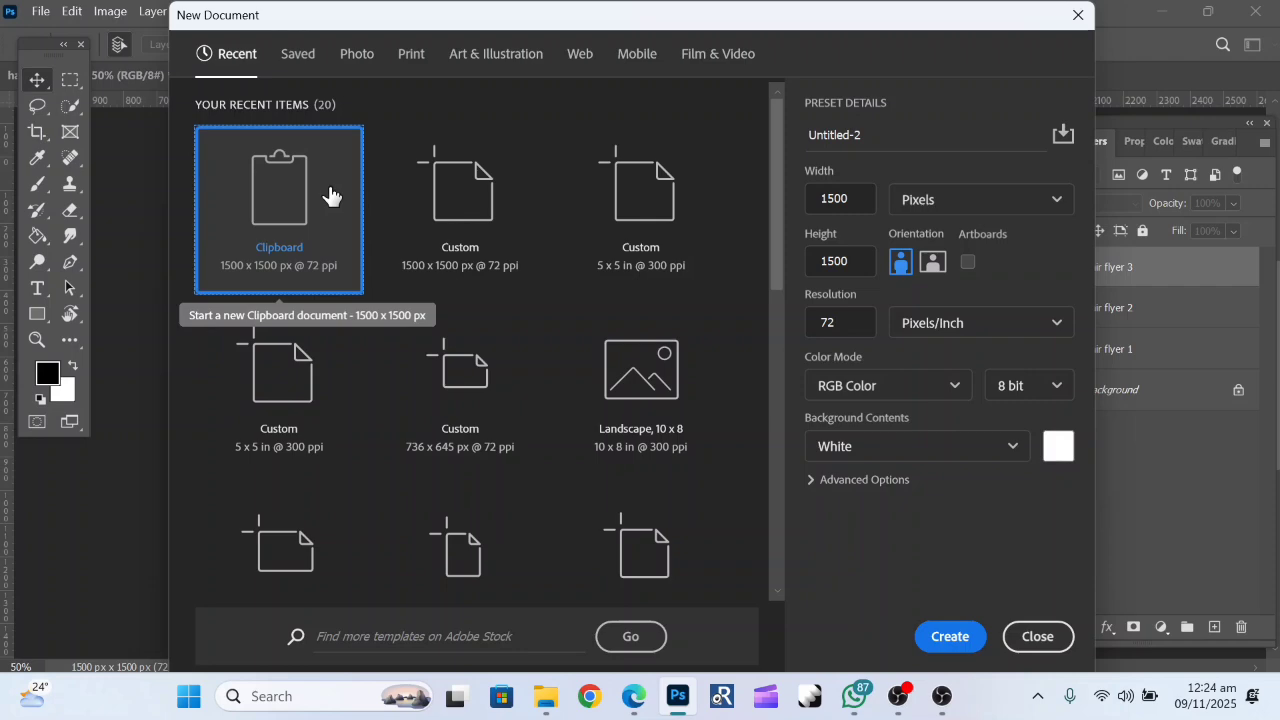
pyautogui.doubleClick(331, 195)
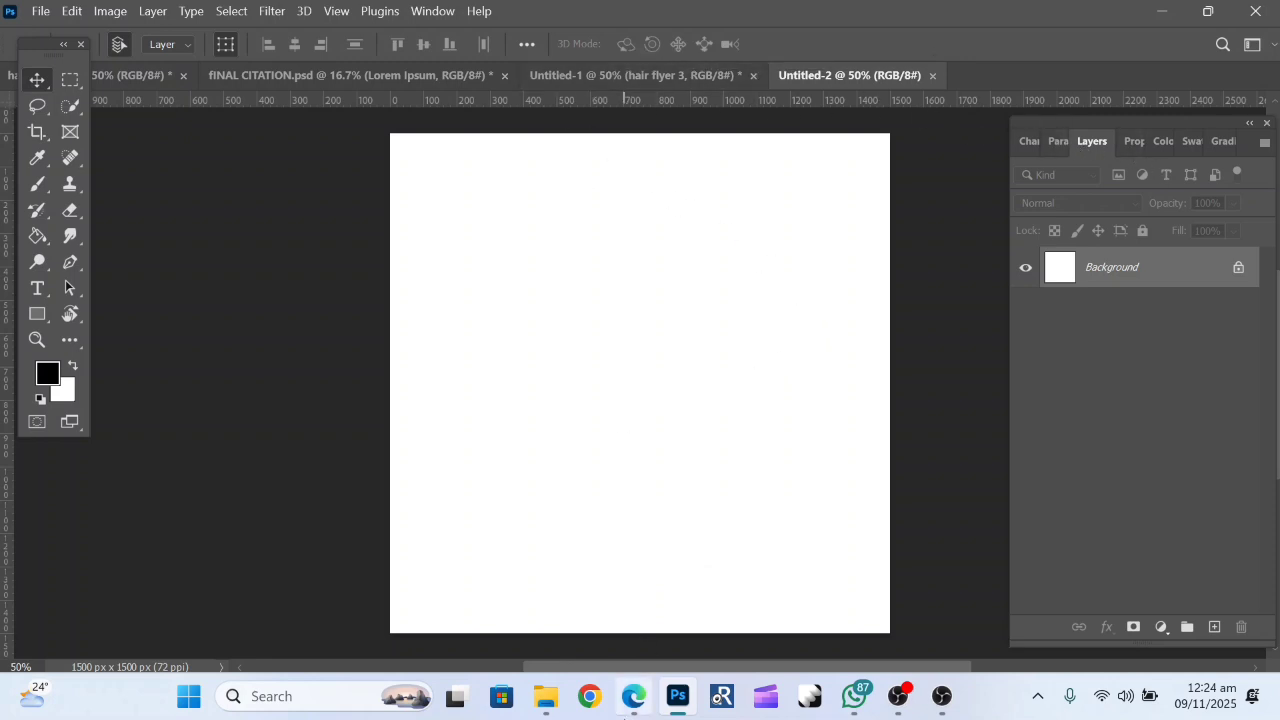
pyautogui.moveTo(697, 705)
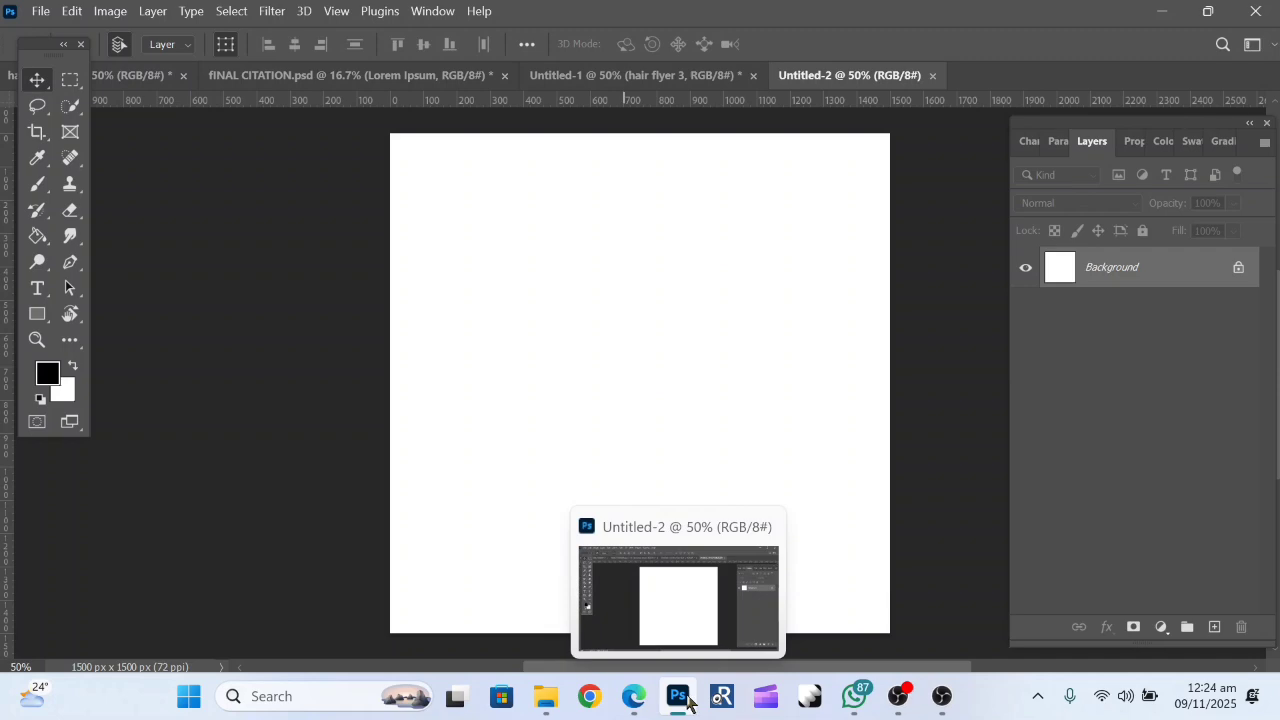
pyautogui.click(631, 708)
pyautogui.moveTo(565, 703)
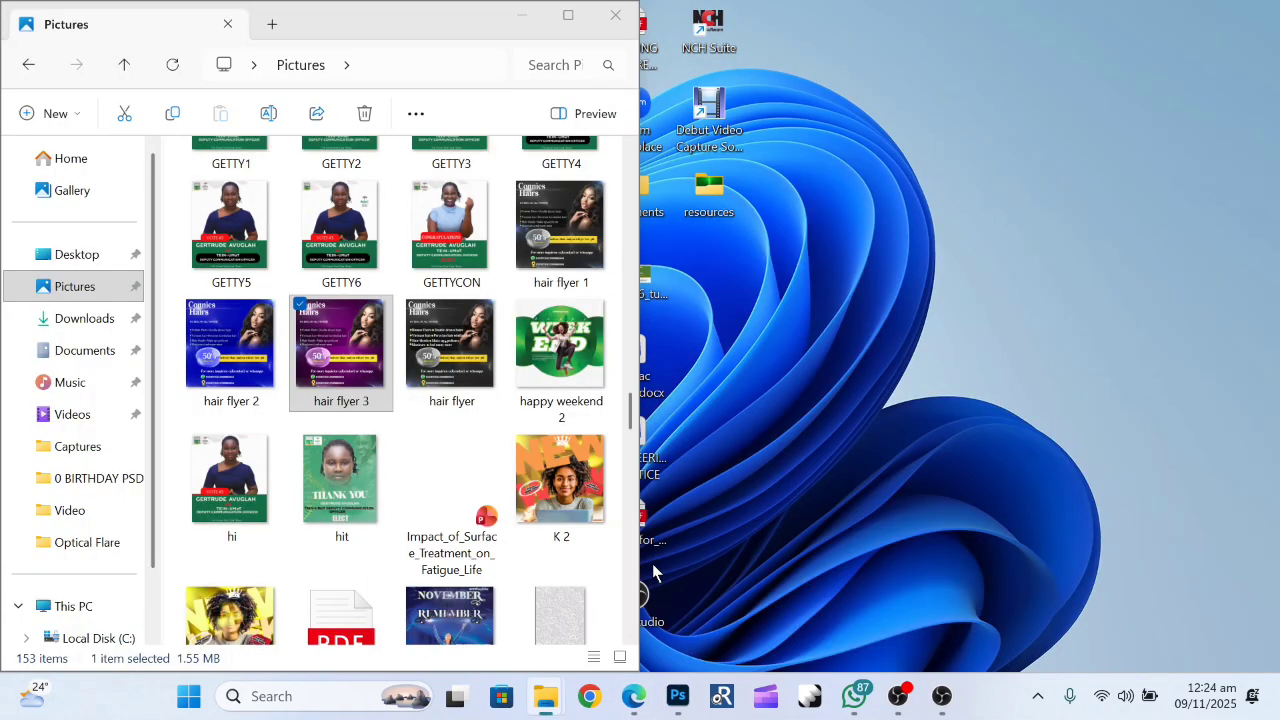
pyautogui.click(655, 580)
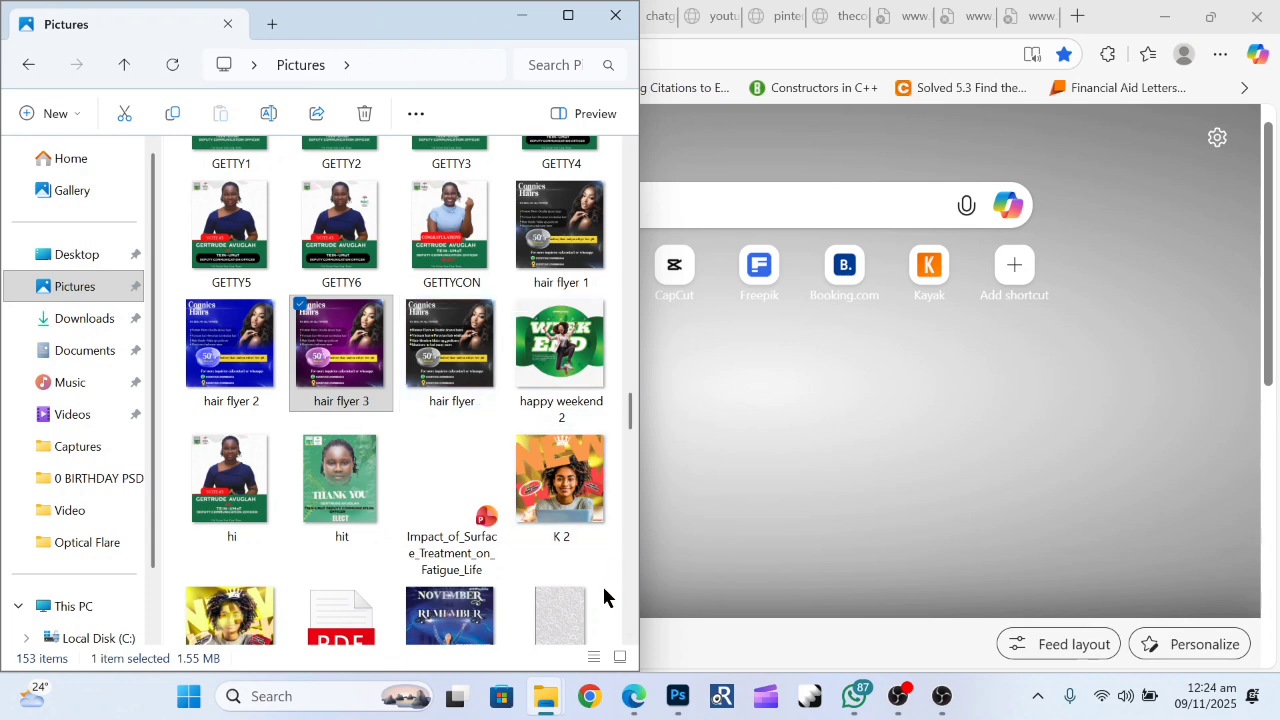
pyautogui.click(664, 706)
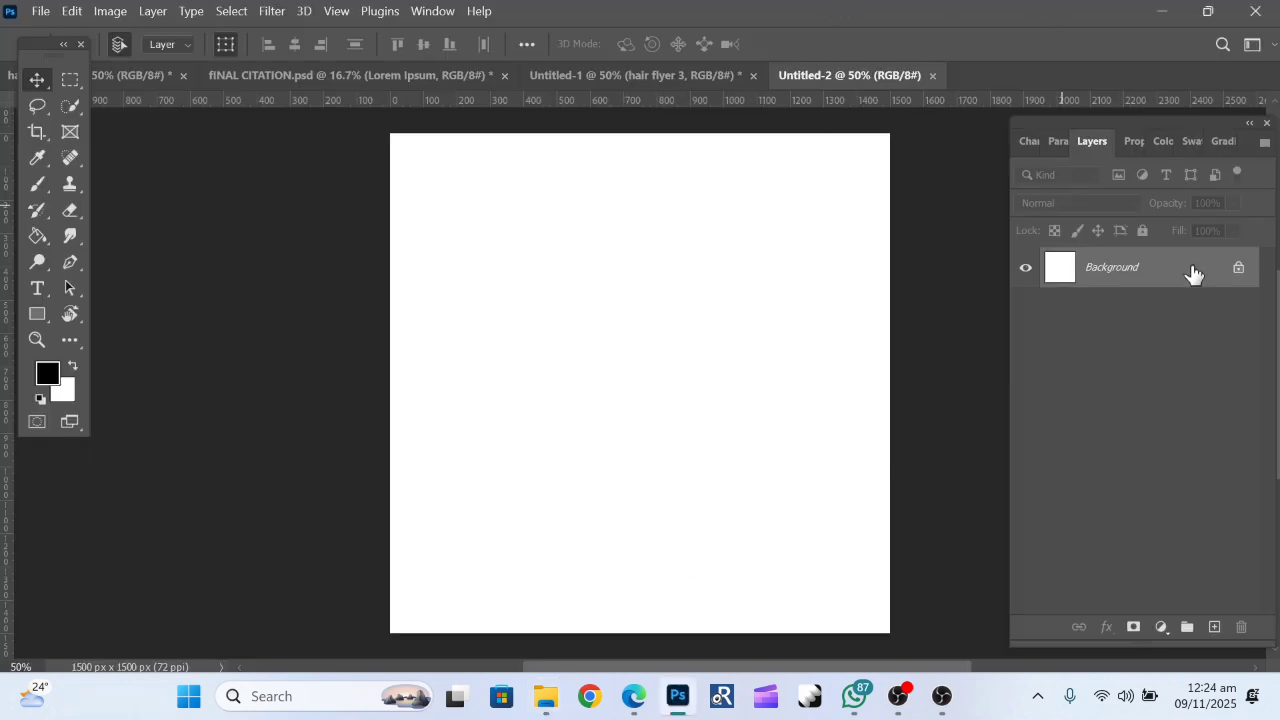
# Add a solid colour fill layer above the white background, using a very dark, almost black, reddish grey.
pyautogui.click(1159, 628)
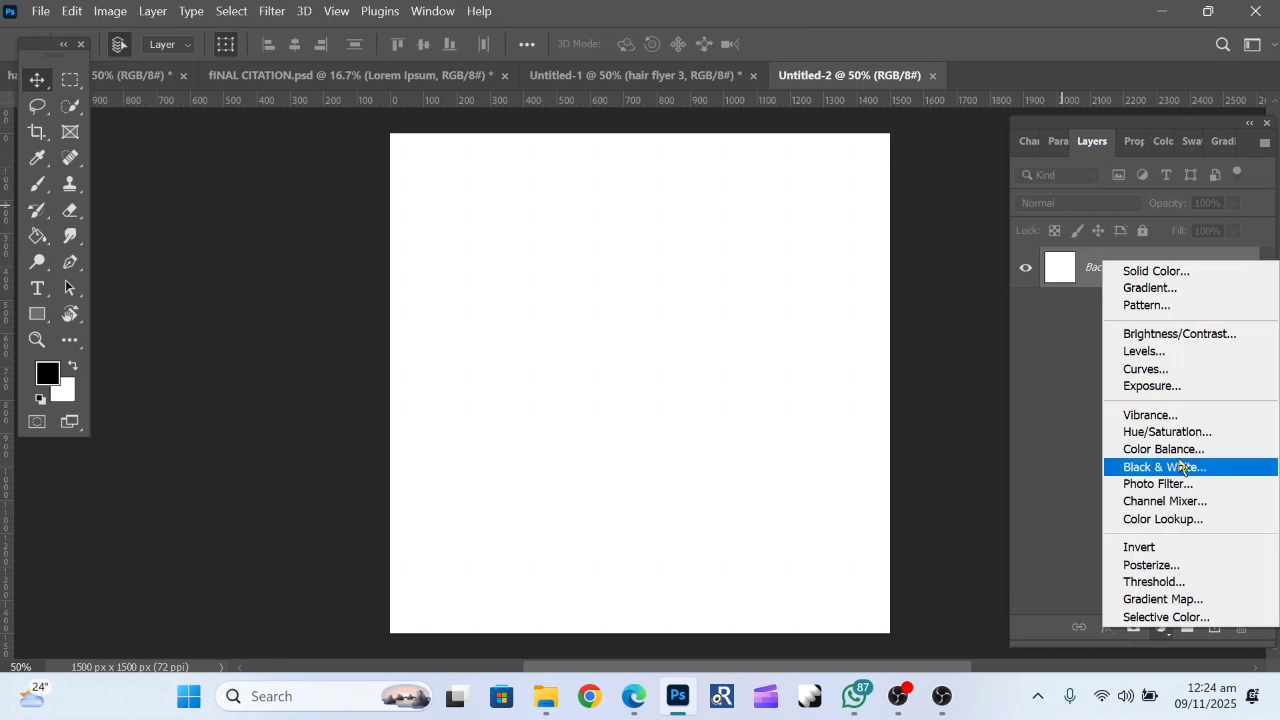
pyautogui.click(1141, 272)
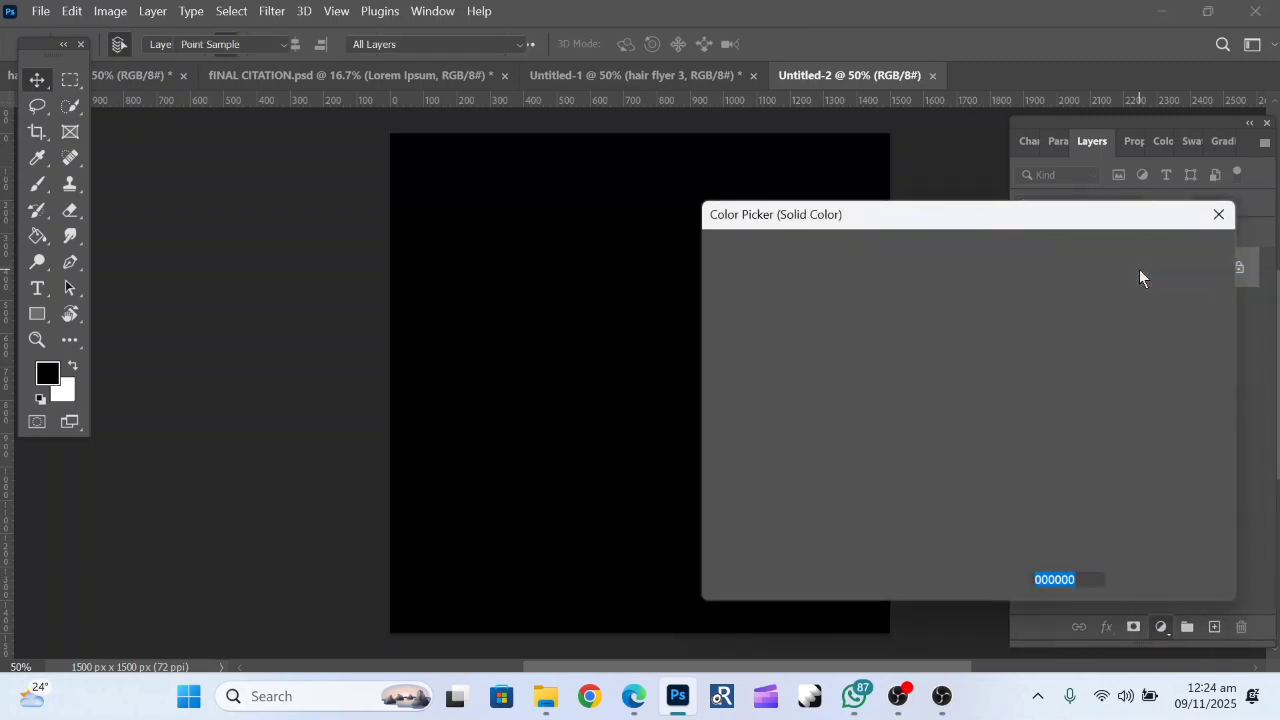
pyautogui.moveTo(940, 217); pyautogui.dragTo(1113, 169)
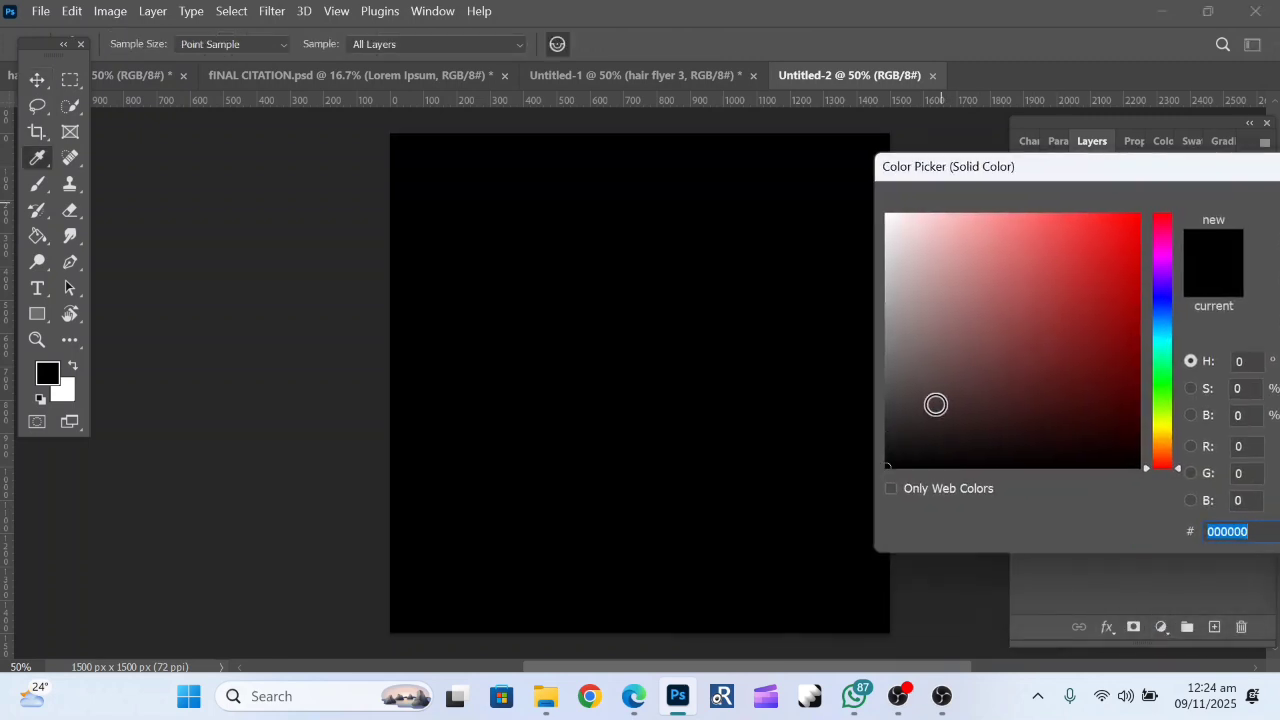
pyautogui.click(941, 405)
pyautogui.moveTo(941, 405); pyautogui.dragTo(893, 424)
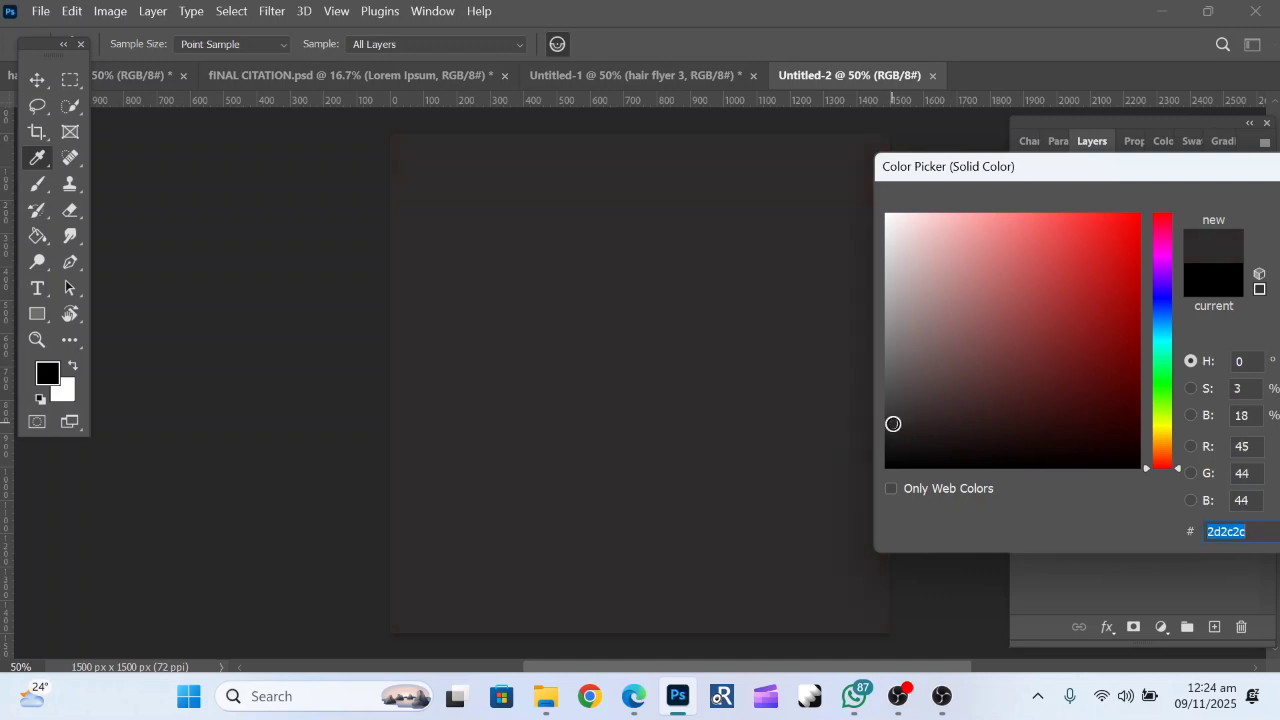
pyautogui.click(893, 413)
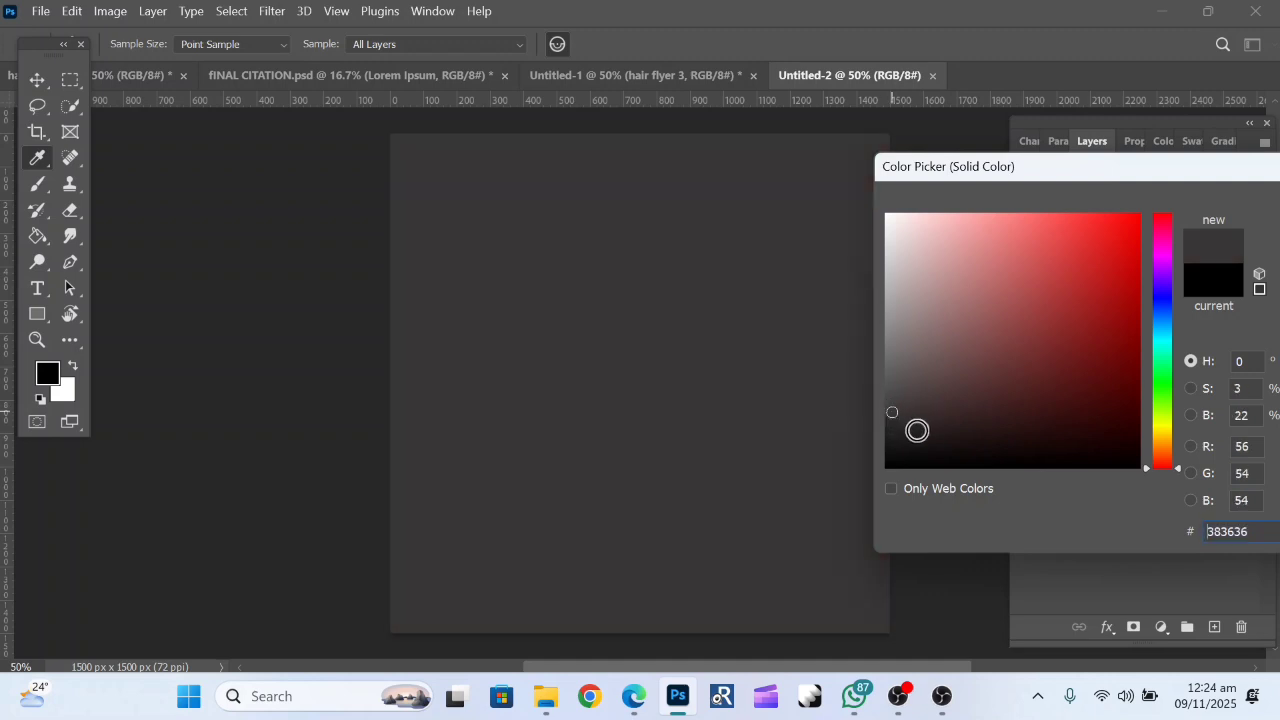
pyautogui.click(917, 430)
pyautogui.moveTo(1083, 163); pyautogui.dragTo(650, 209)
pyautogui.click(946, 252)
pyautogui.press('v')
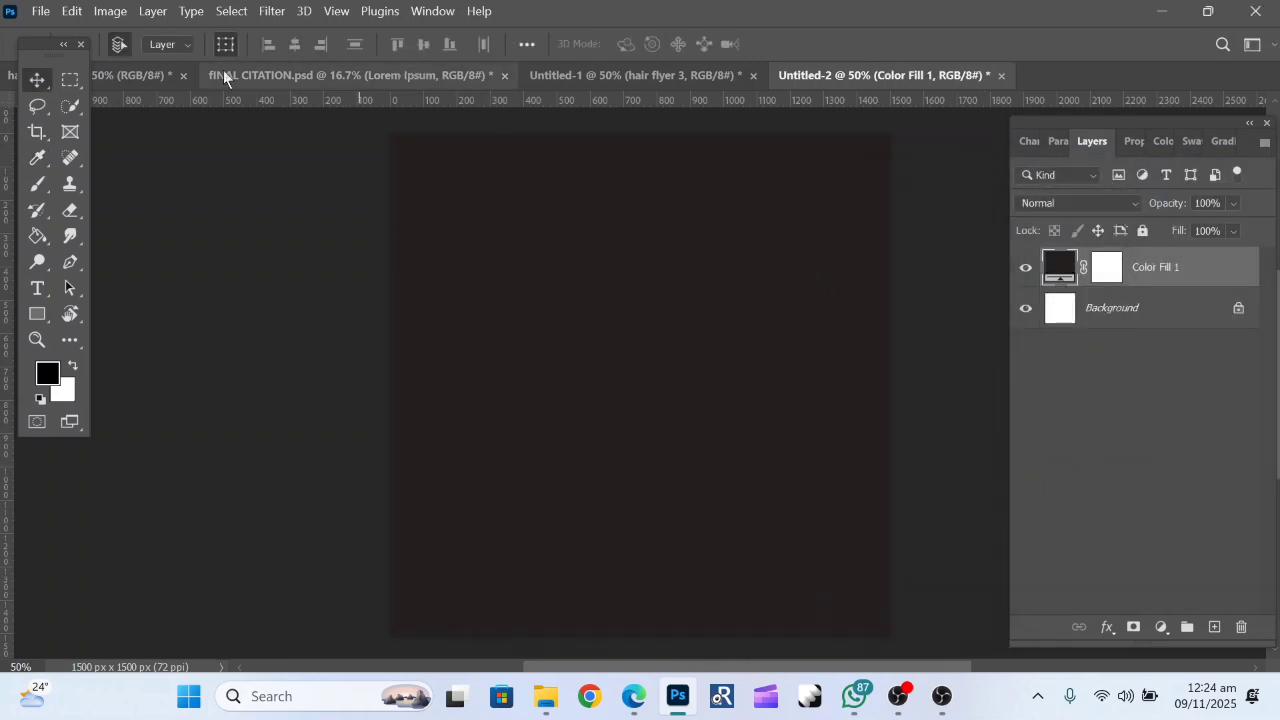
# Review the finished purple flyer document, shifting its Double drawn hairs text down and back into line.
pyautogui.click(157, 79)
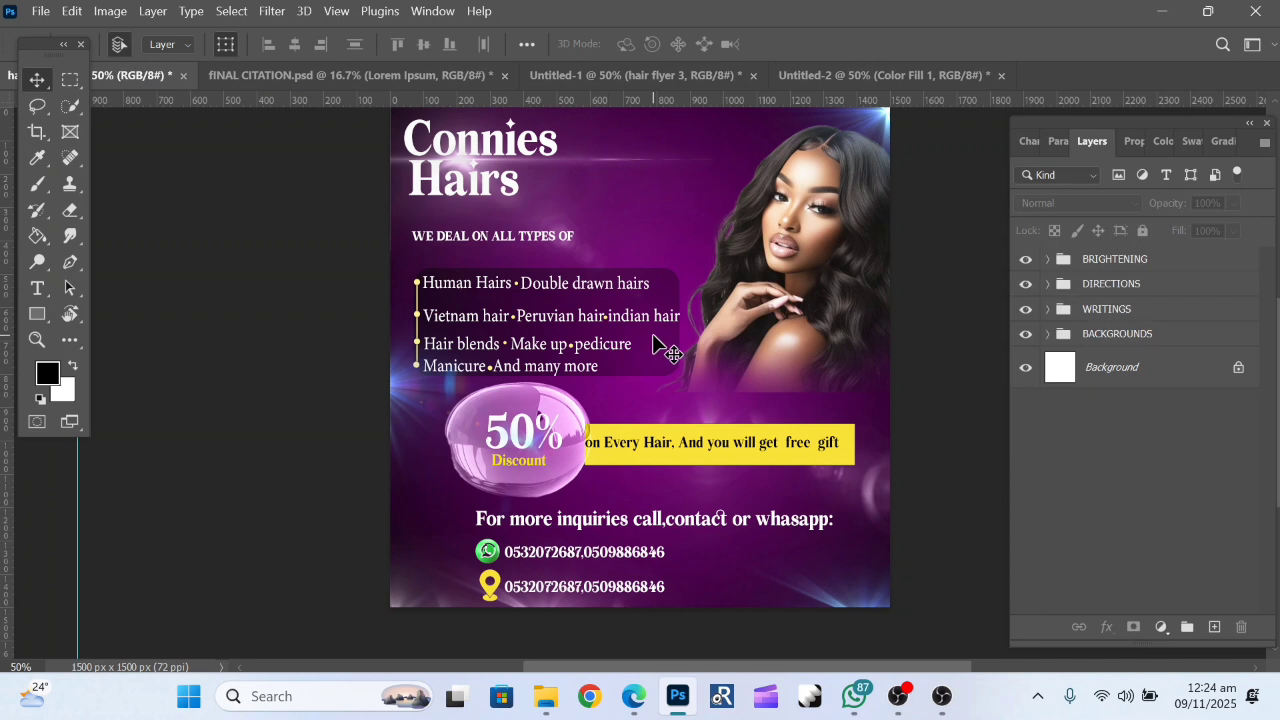
pyautogui.moveTo(632, 288); pyautogui.dragTo(632, 307)
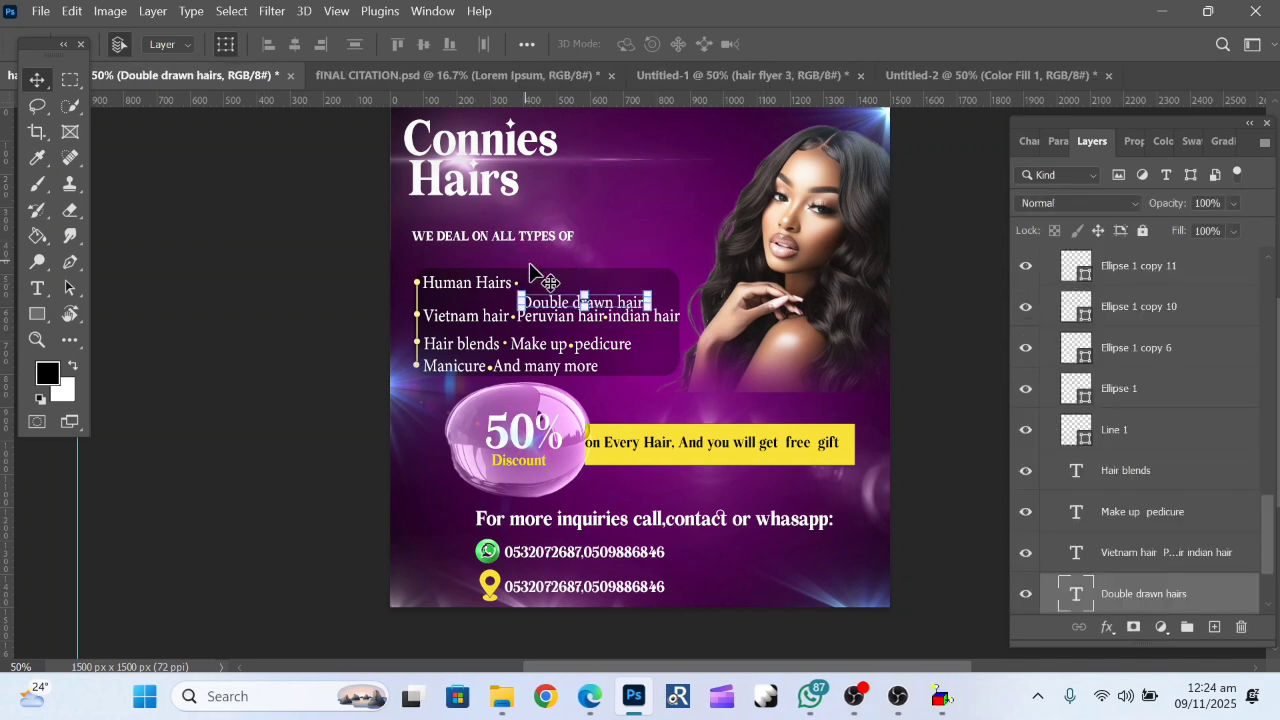
pyautogui.click(343, 238)
pyautogui.moveTo(566, 300); pyautogui.dragTo(567, 287)
pyautogui.click(681, 183)
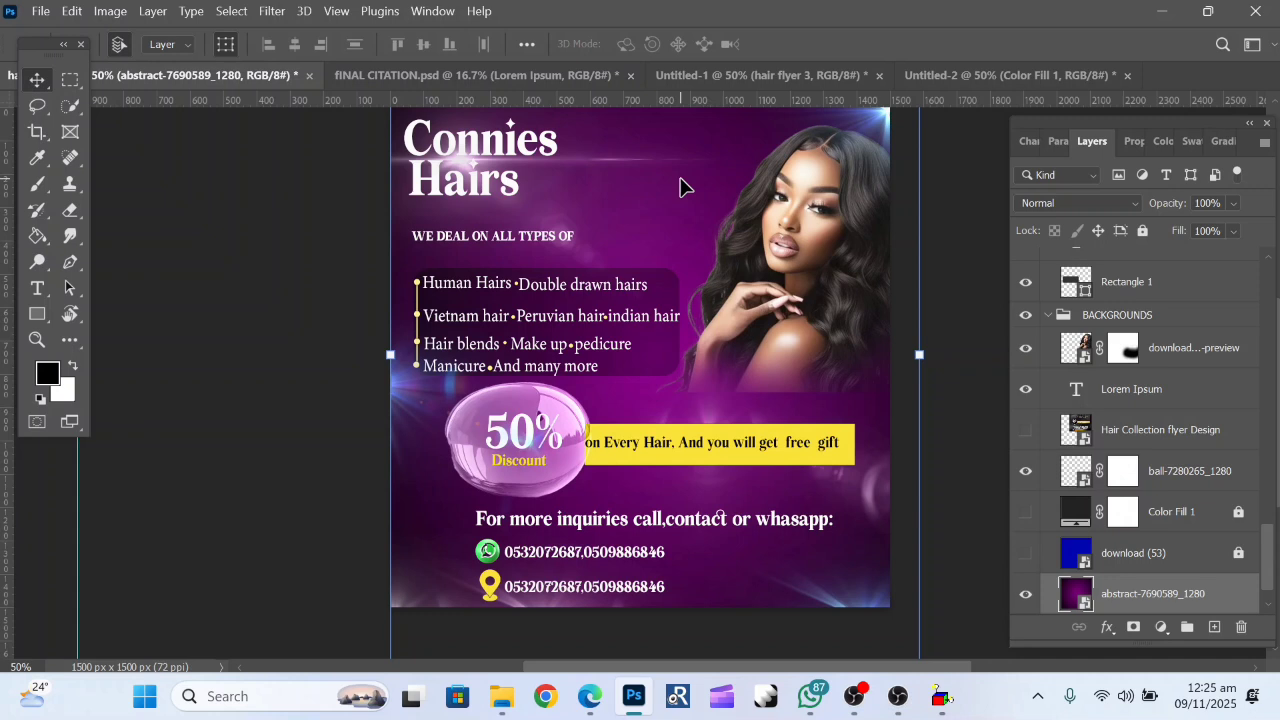
pyautogui.scroll(1, 680, 187)
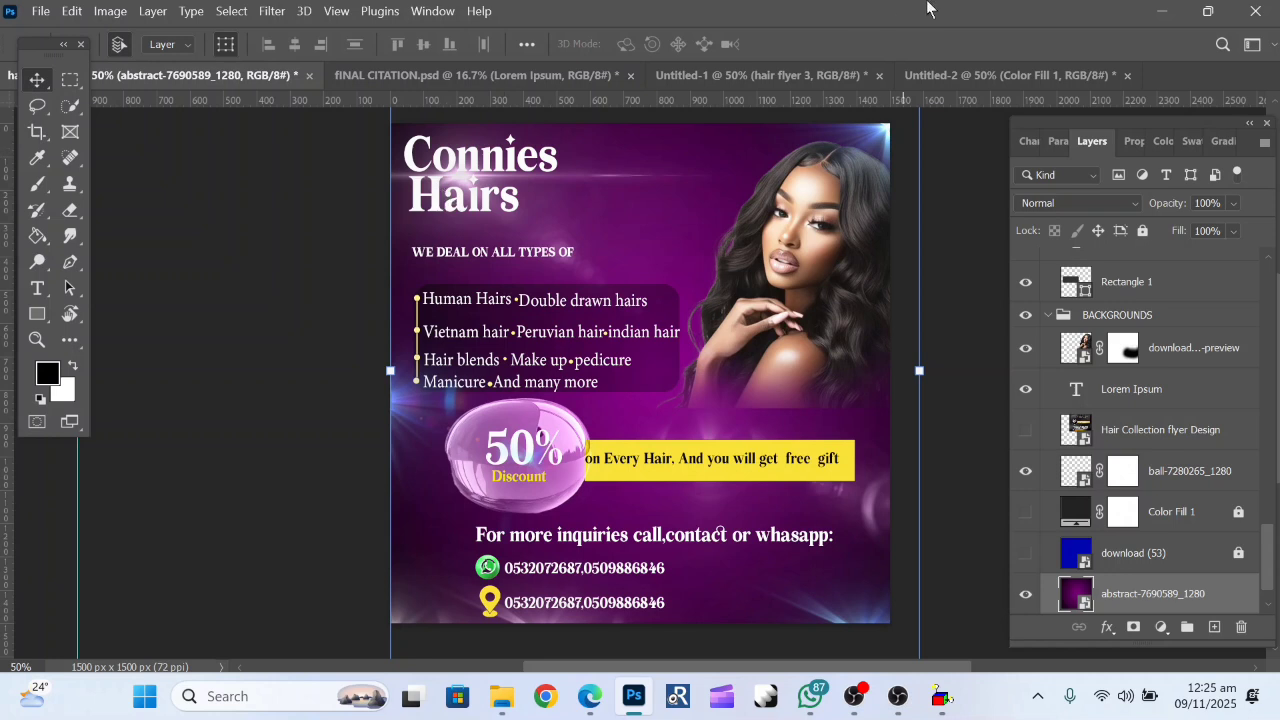
# In the Untitled-2 document, add an empty layer and start horizontal text in Bohemian Soul near the canvas's upper-left corner.
pyautogui.click(955, 75)
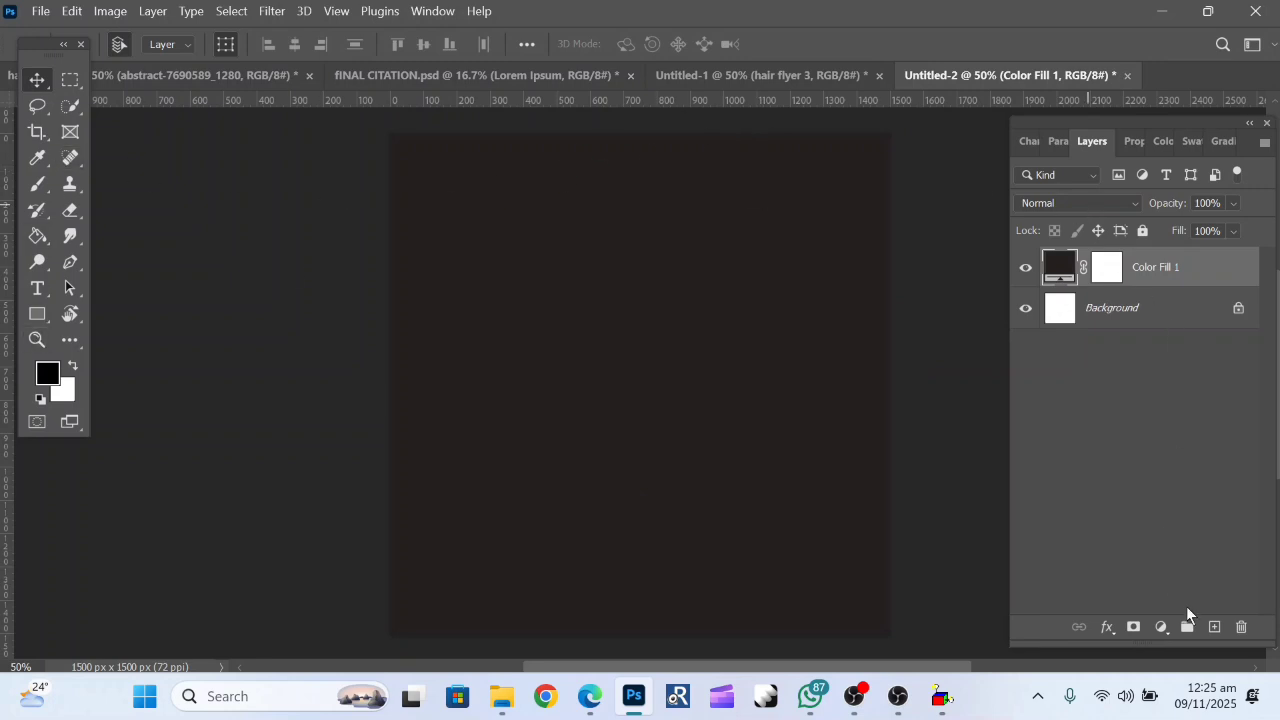
pyautogui.click(1214, 626)
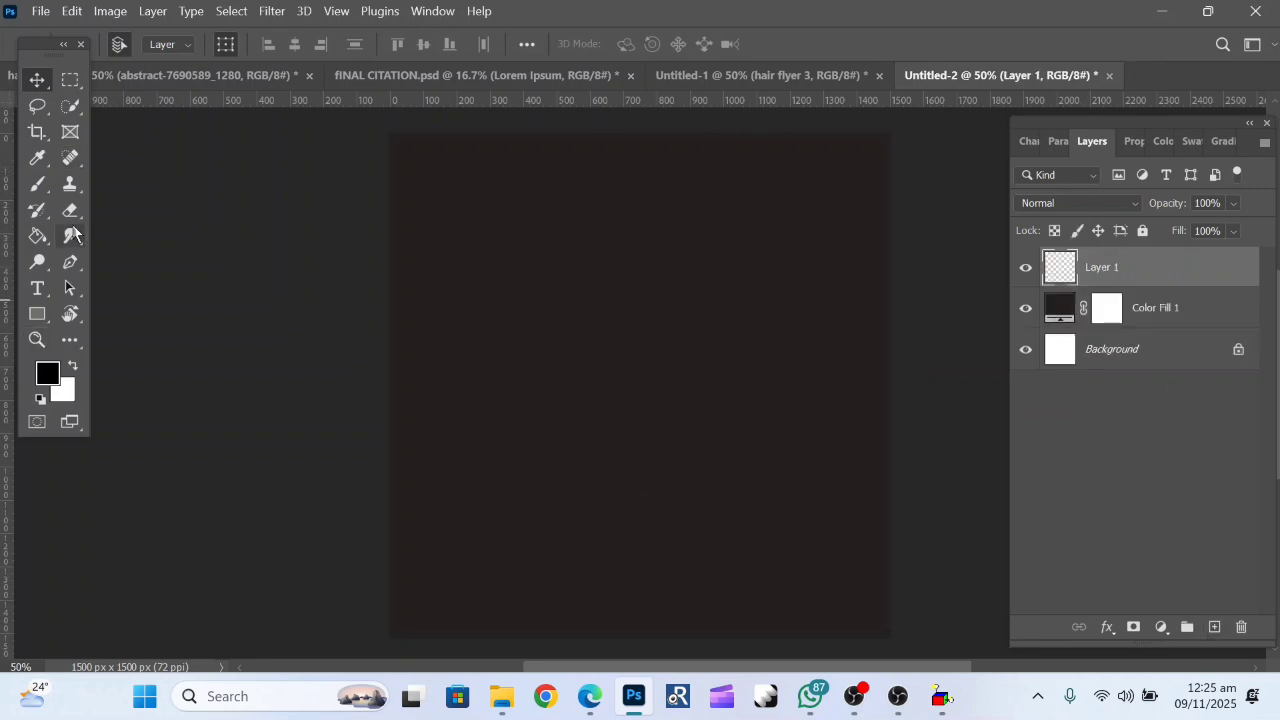
pyautogui.click(37, 288)
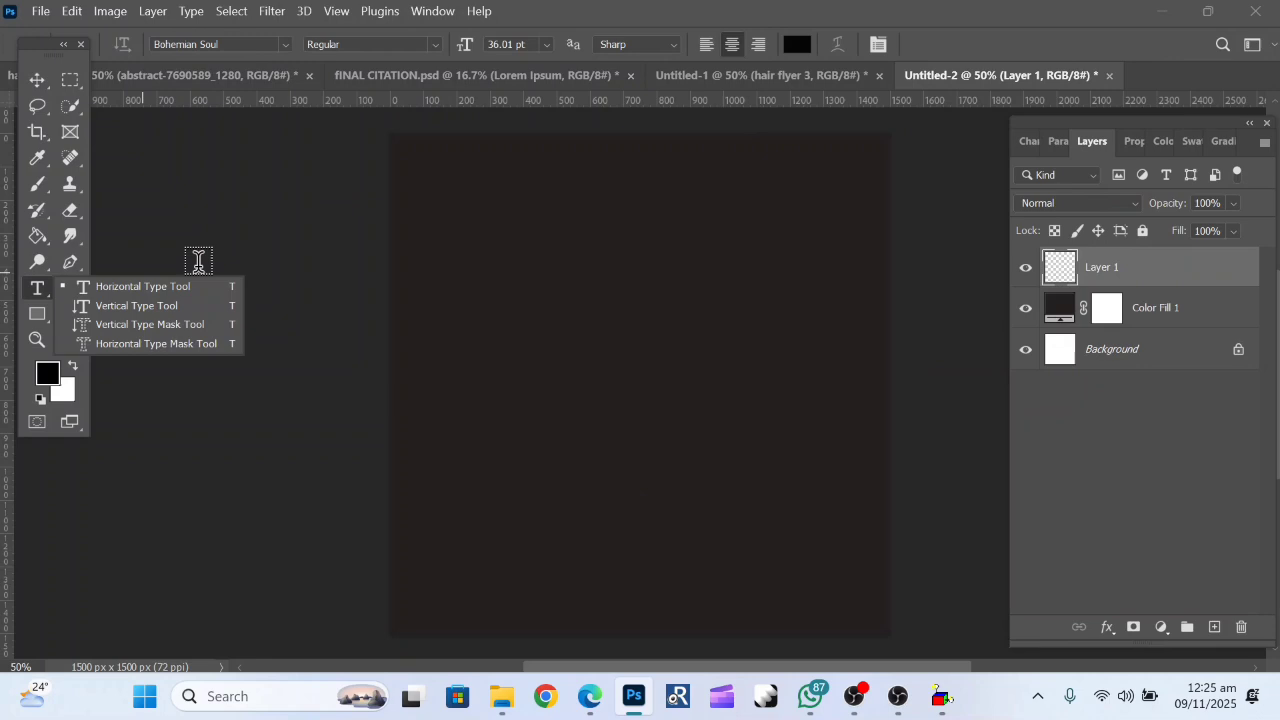
pyautogui.click(143, 287)
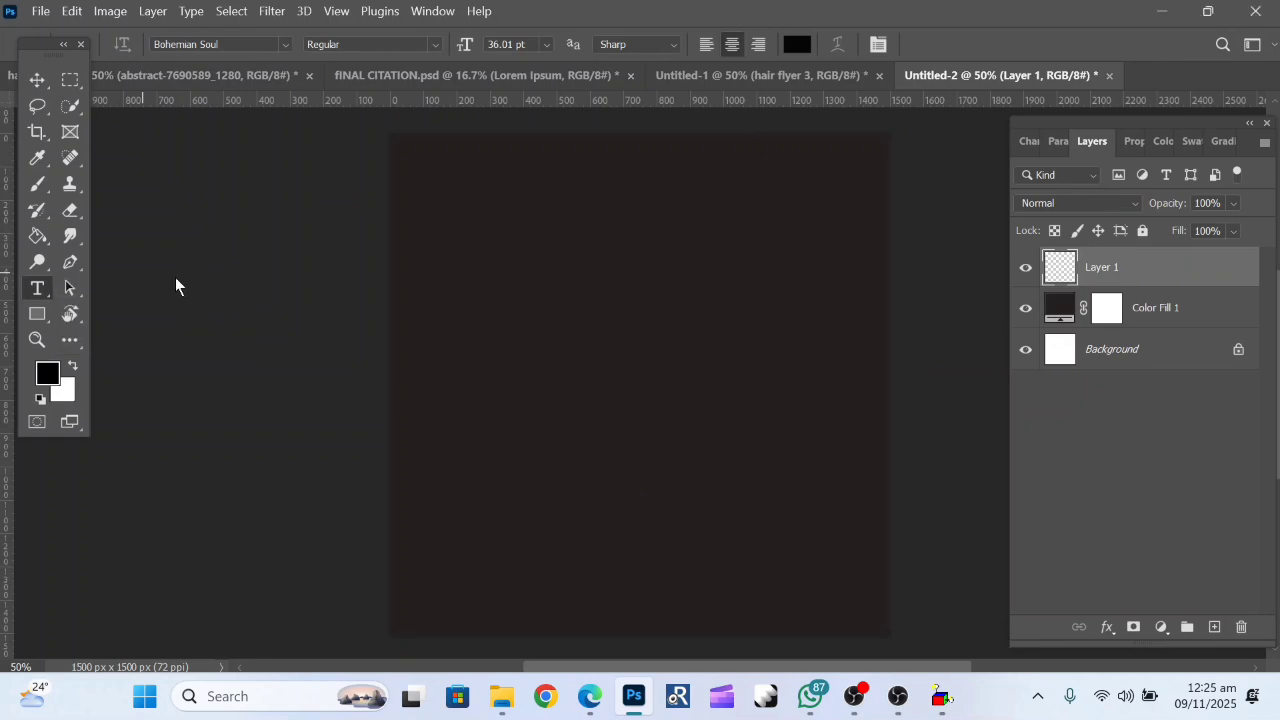
pyautogui.click(445, 227)
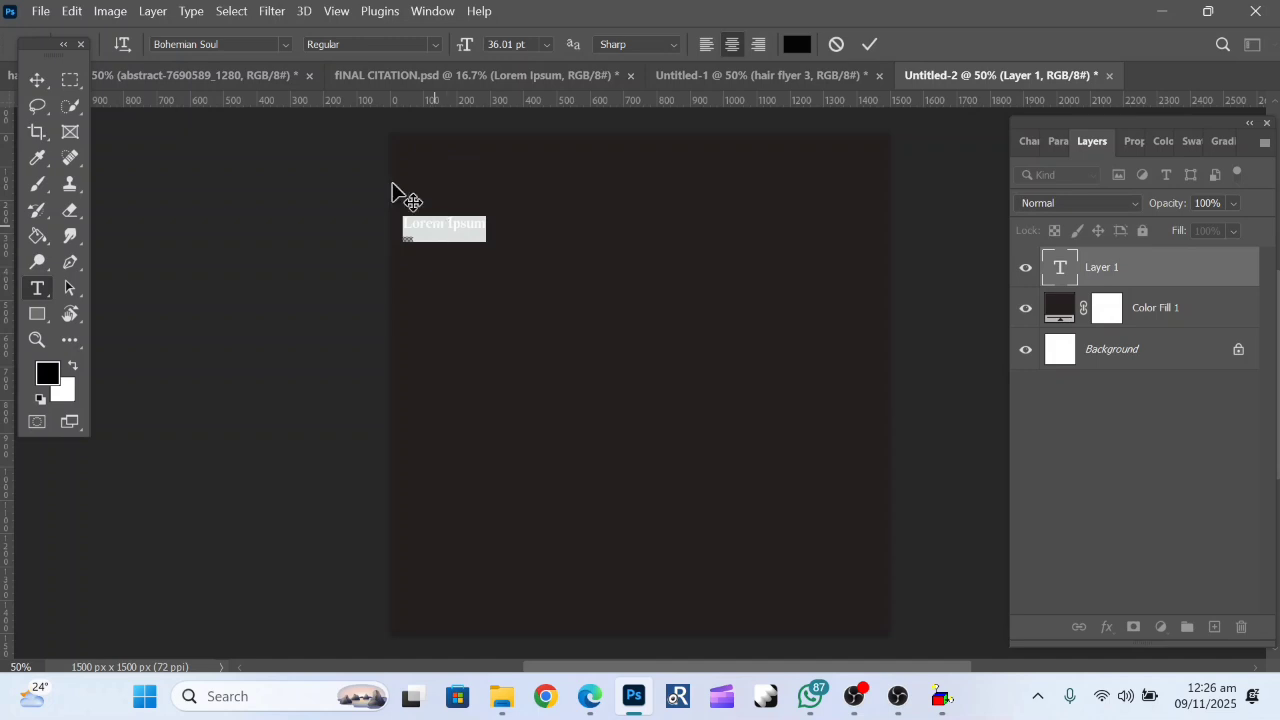
pyautogui.click(285, 45)
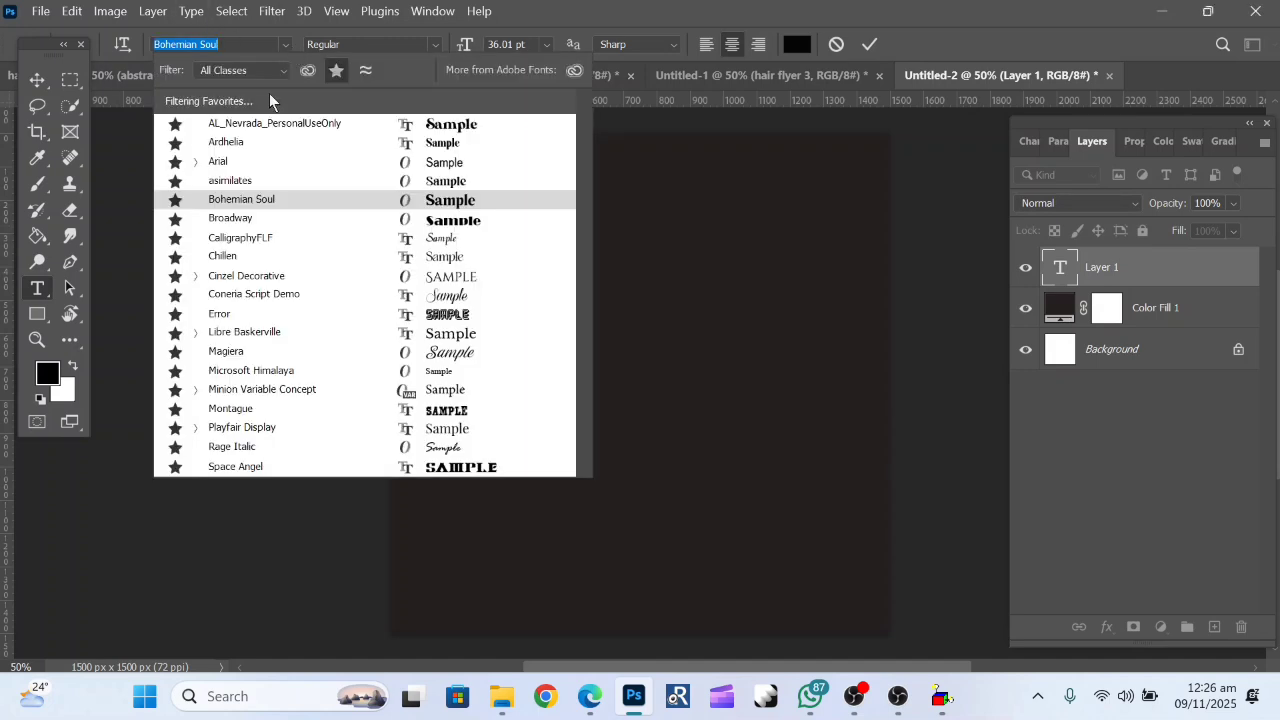
pyautogui.click(256, 199)
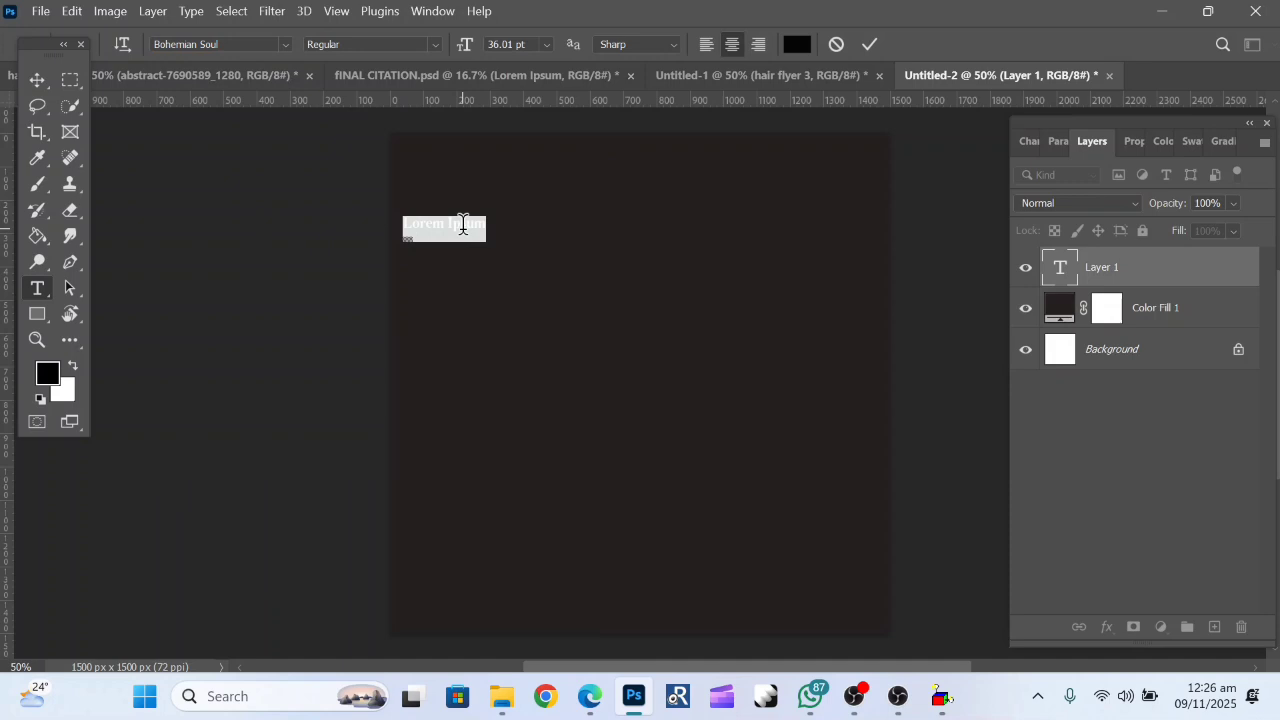
# Clear the placeholder text and set the text colour to off-white fefefc.
pyautogui.press('BackSpace')
pyautogui.click(798, 45)
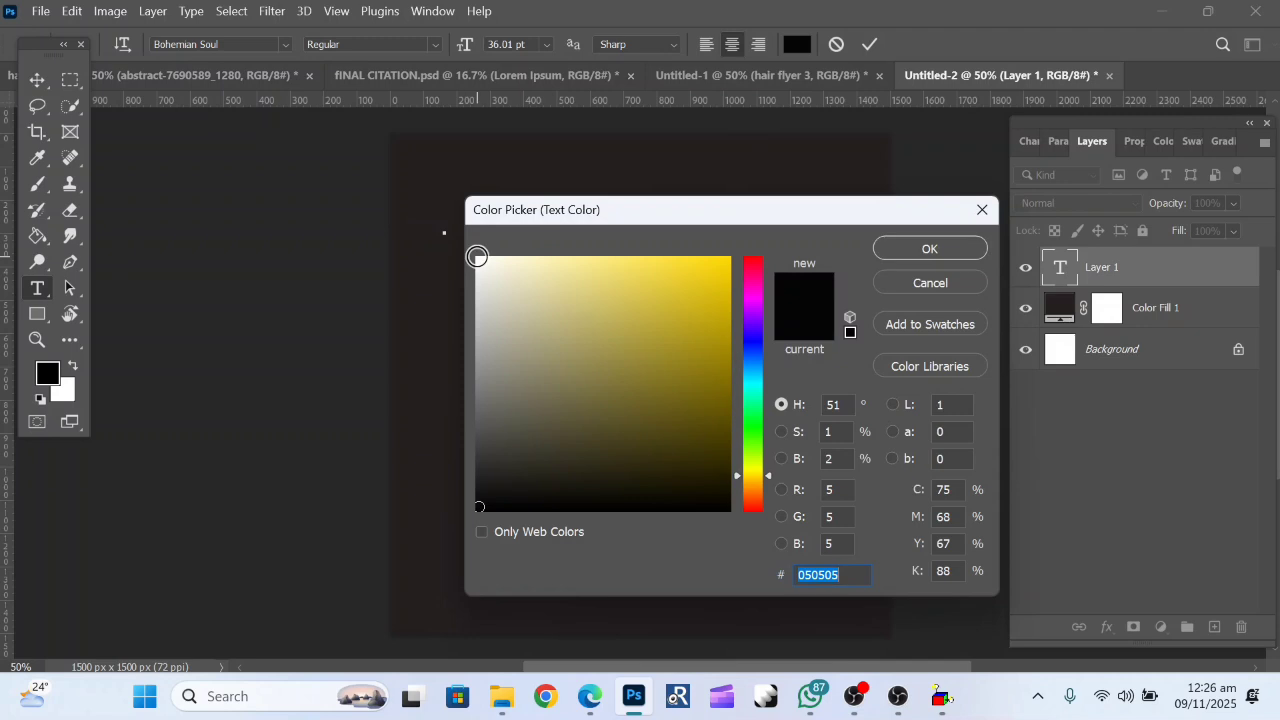
pyautogui.click(479, 259)
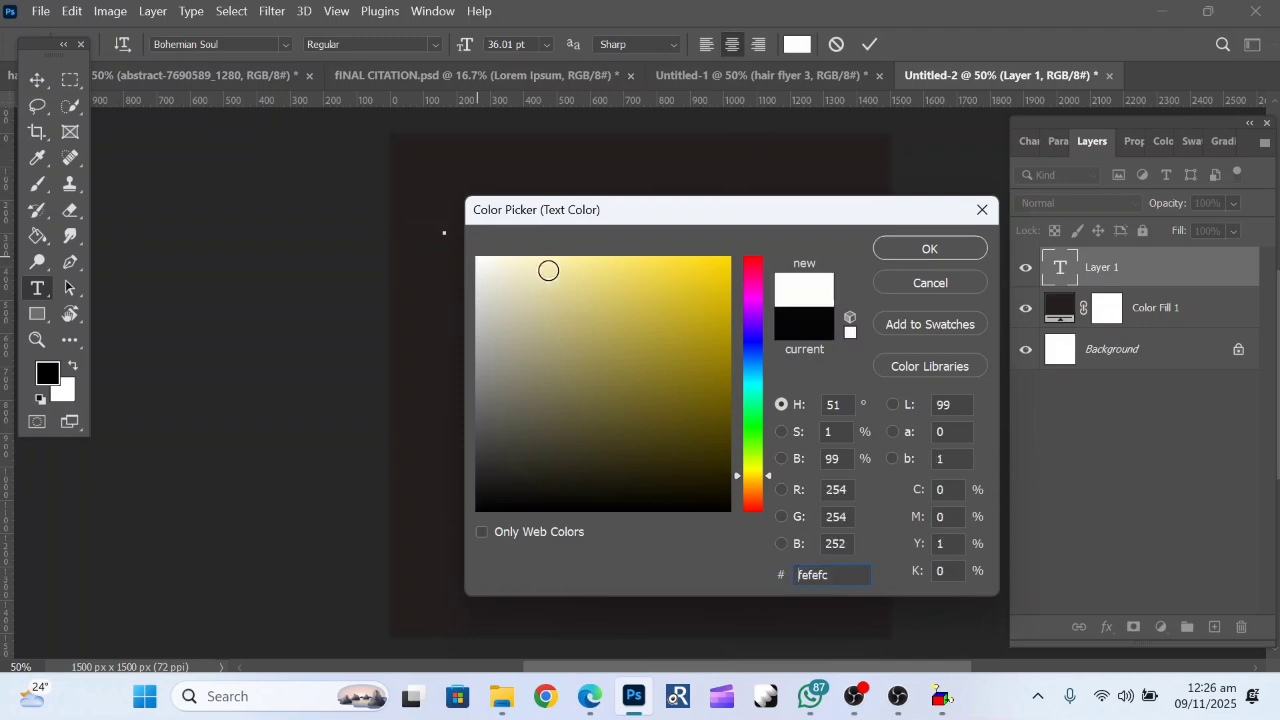
pyautogui.click(940, 250)
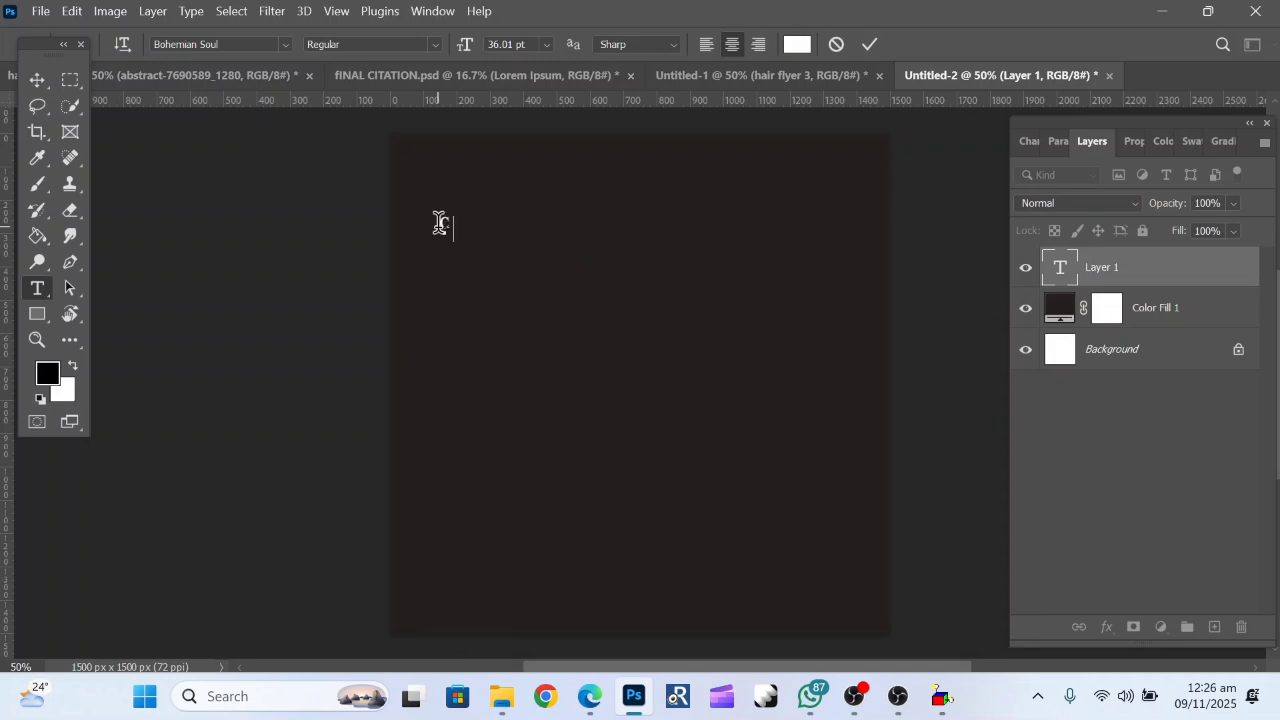
# Enter CONNIES as the heading text, without the extra word FLYER, and commit it.
pyautogui.write('CINN')
pyautogui.write('IE')
pyautogui.write('S')
pyautogui.write(' FLYER')
pyautogui.press('BackSpace')
pyautogui.press('BackSpace')
pyautogui.press('BackSpace')
pyautogui.press('BackSpace')
pyautogui.press('BackSpace')
pyautogui.click(37, 79)
pyautogui.click(470, 224)
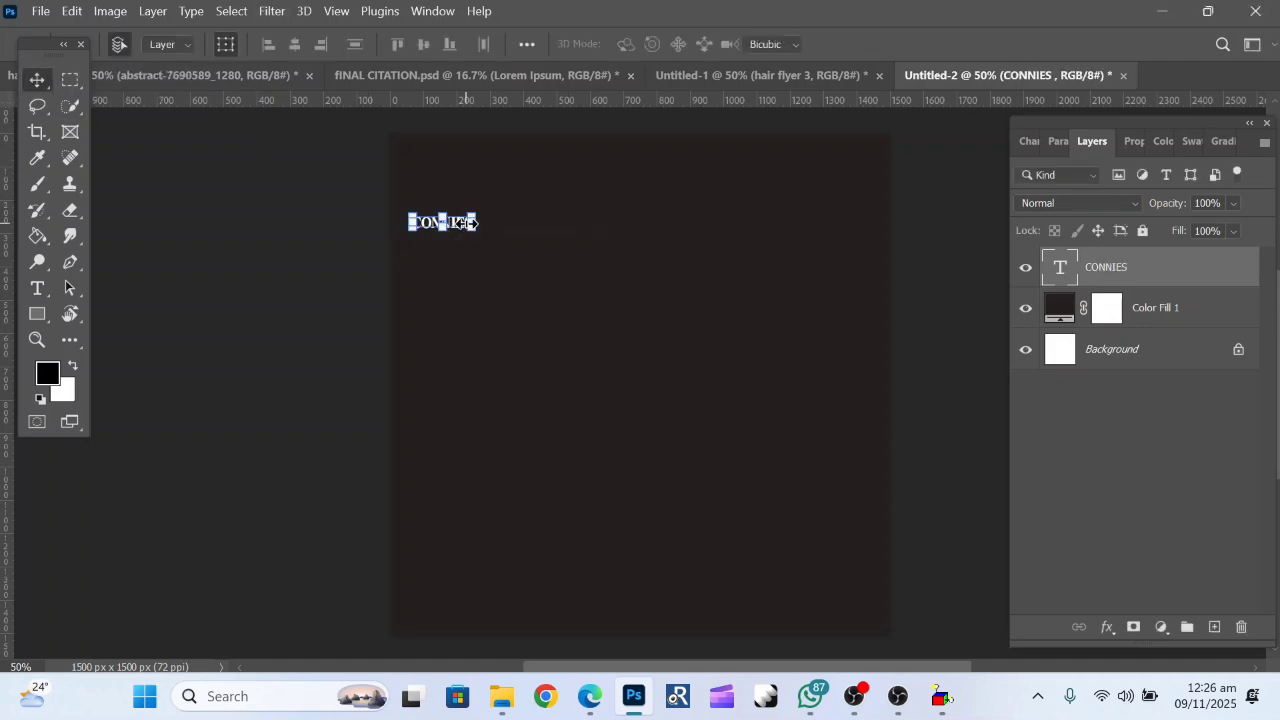
pyautogui.press('Escape')
pyautogui.click(464, 223)
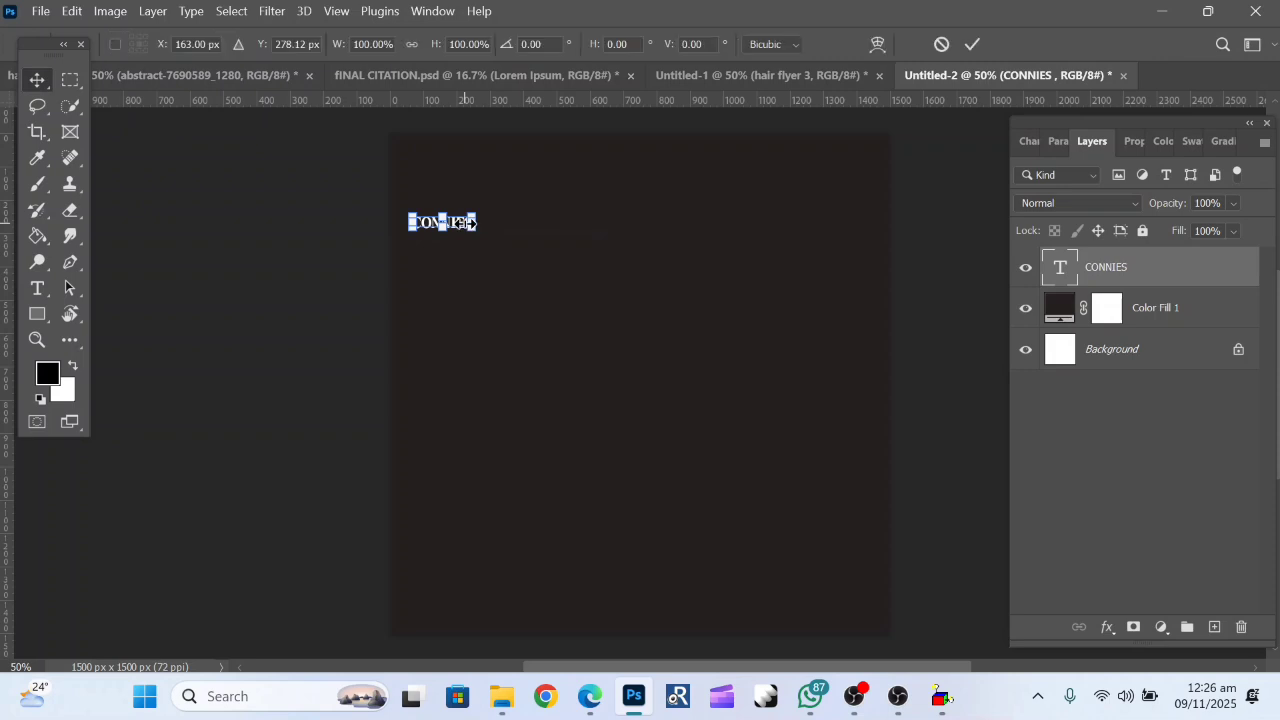
pyautogui.press('Escape')
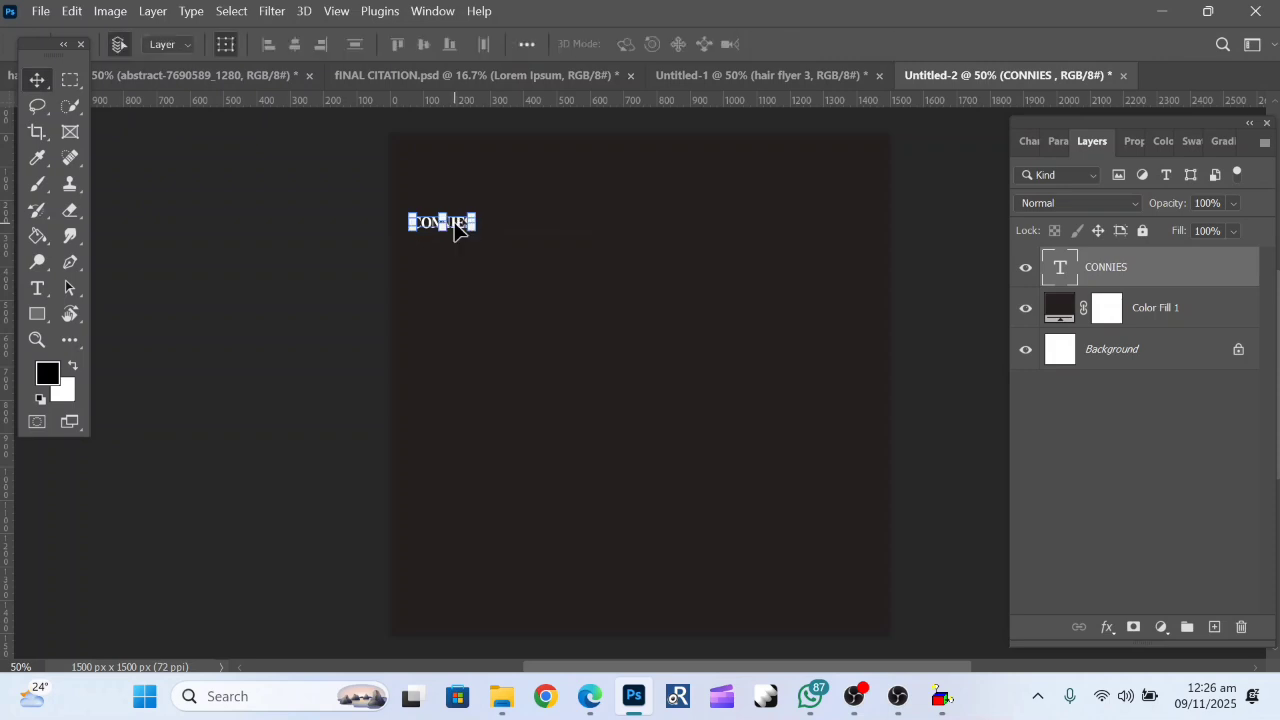
# Set the font size of the whole CONNIES text to 48 pt and commit the change.
pyautogui.doubleClick(456, 222)
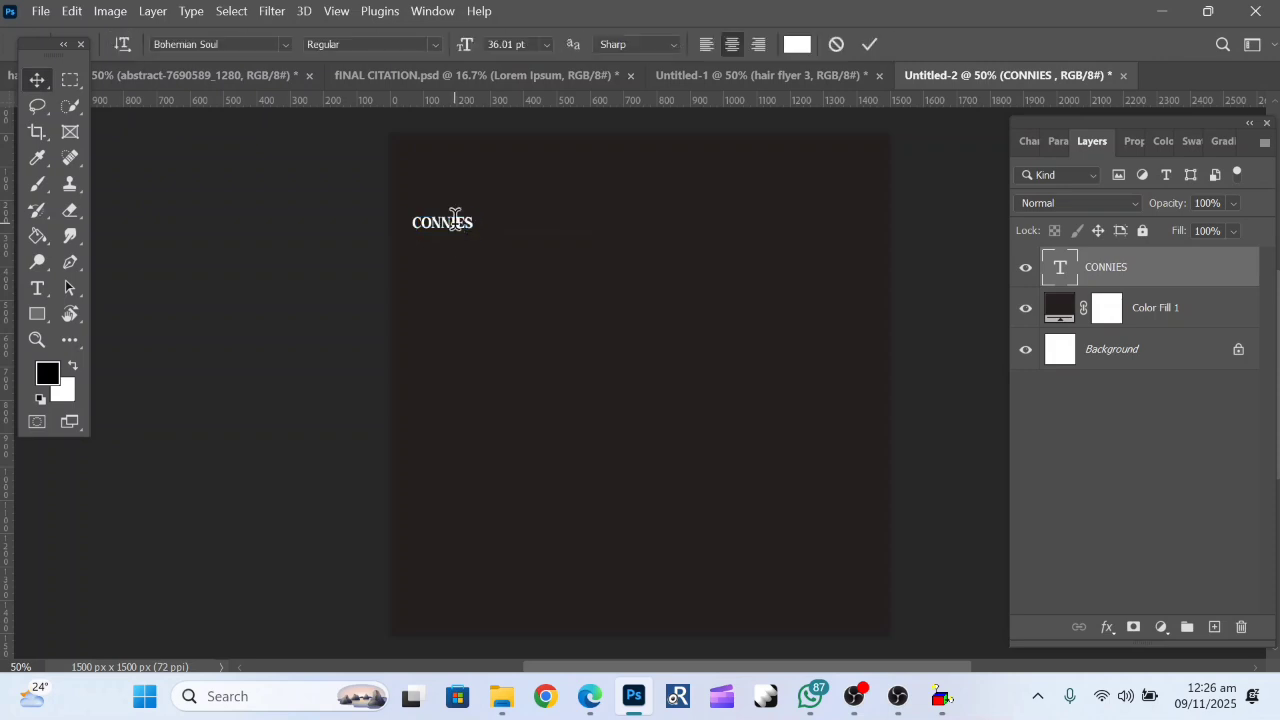
pyautogui.click(438, 44)
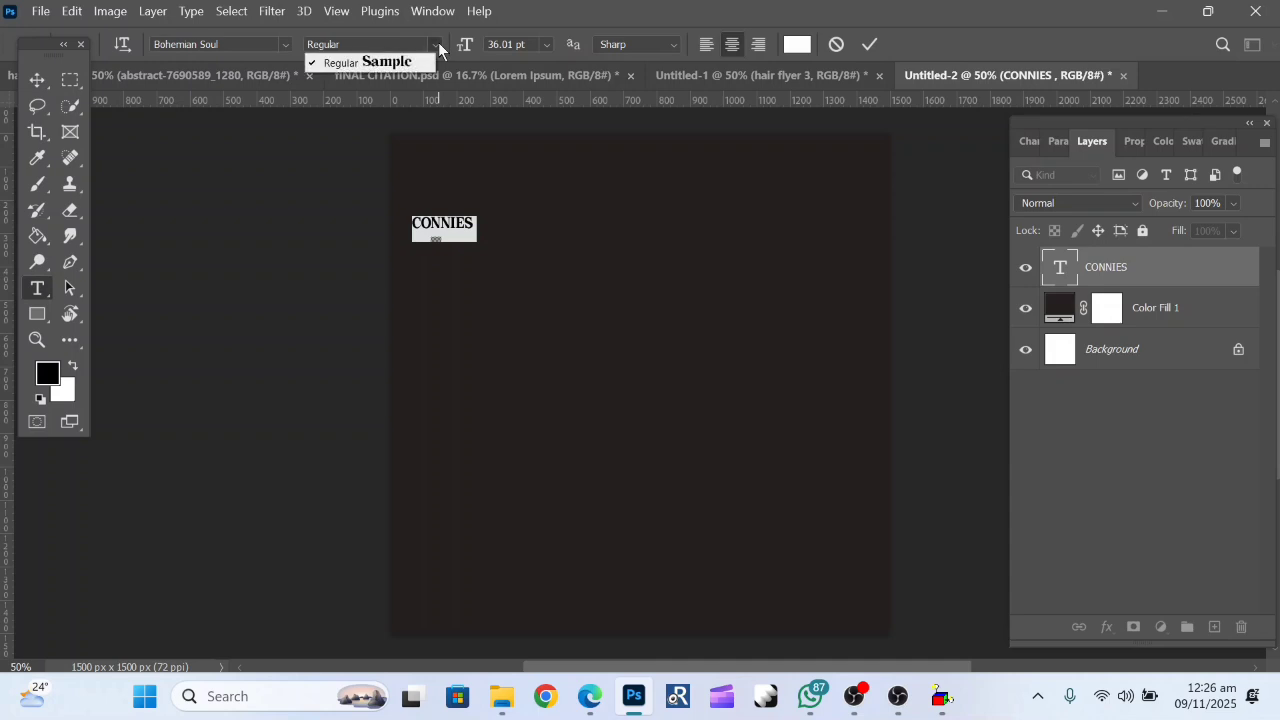
pyautogui.click(512, 212)
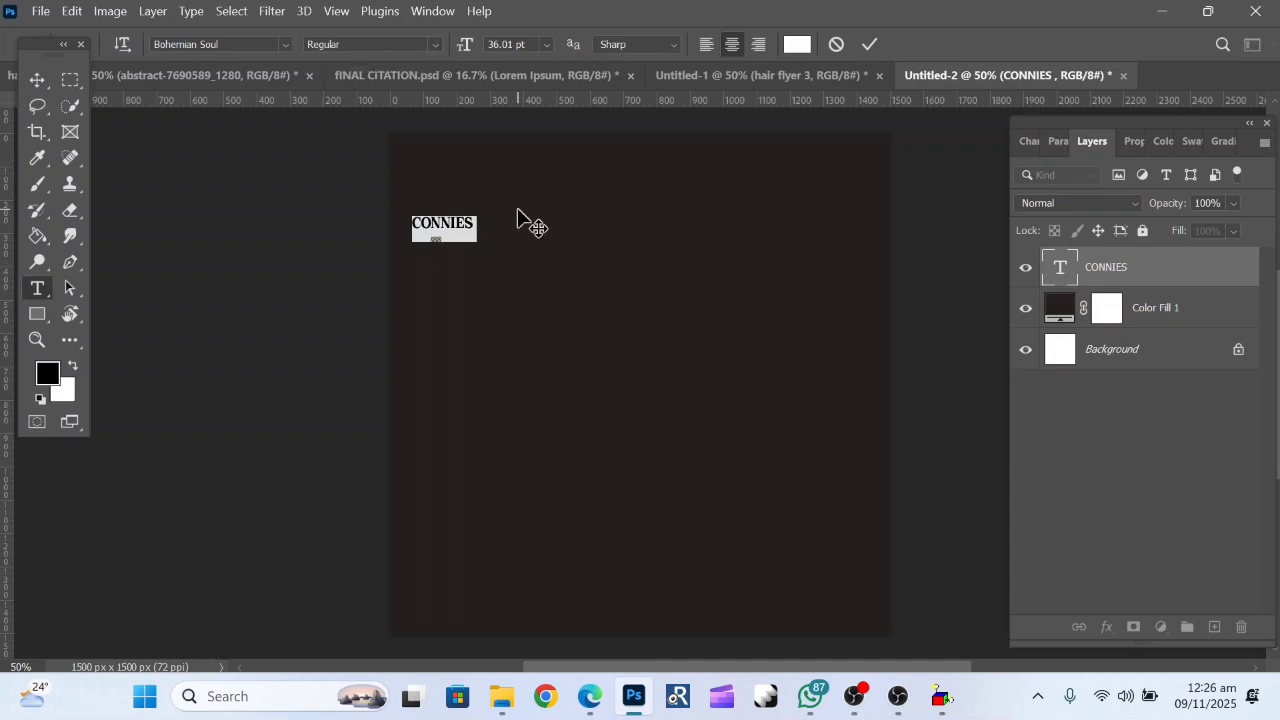
pyautogui.click(546, 47)
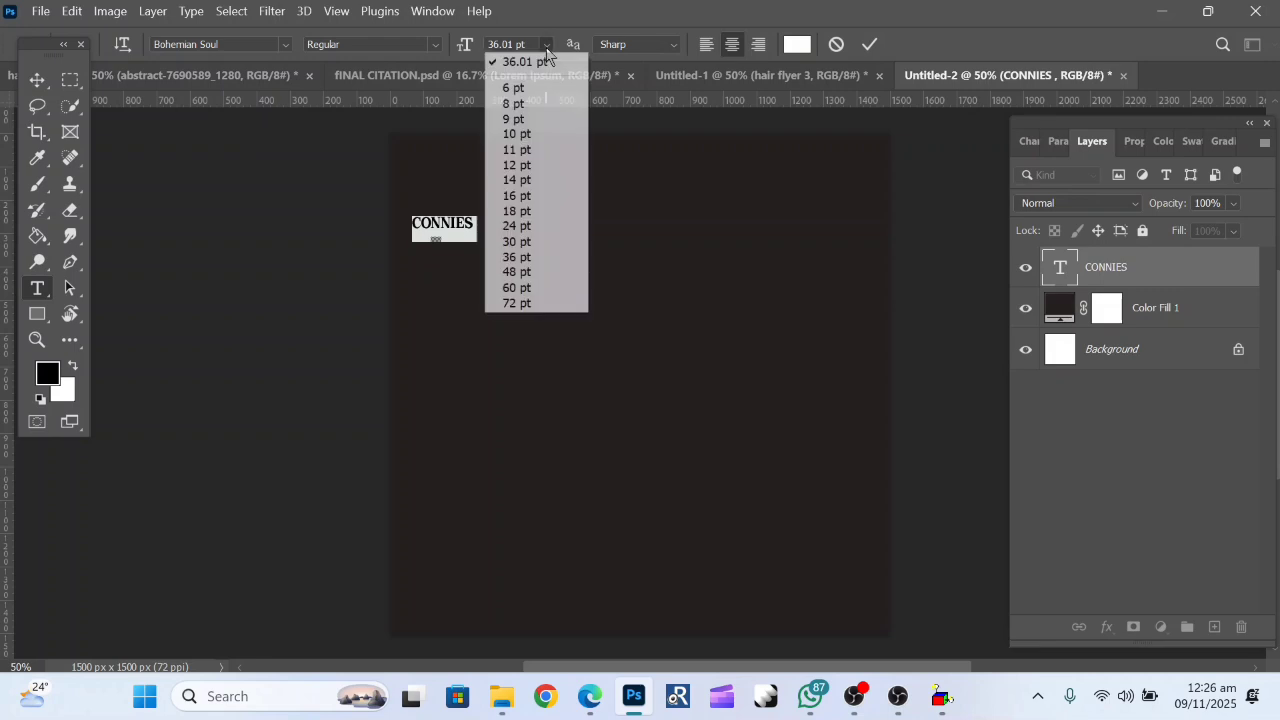
pyautogui.click(531, 272)
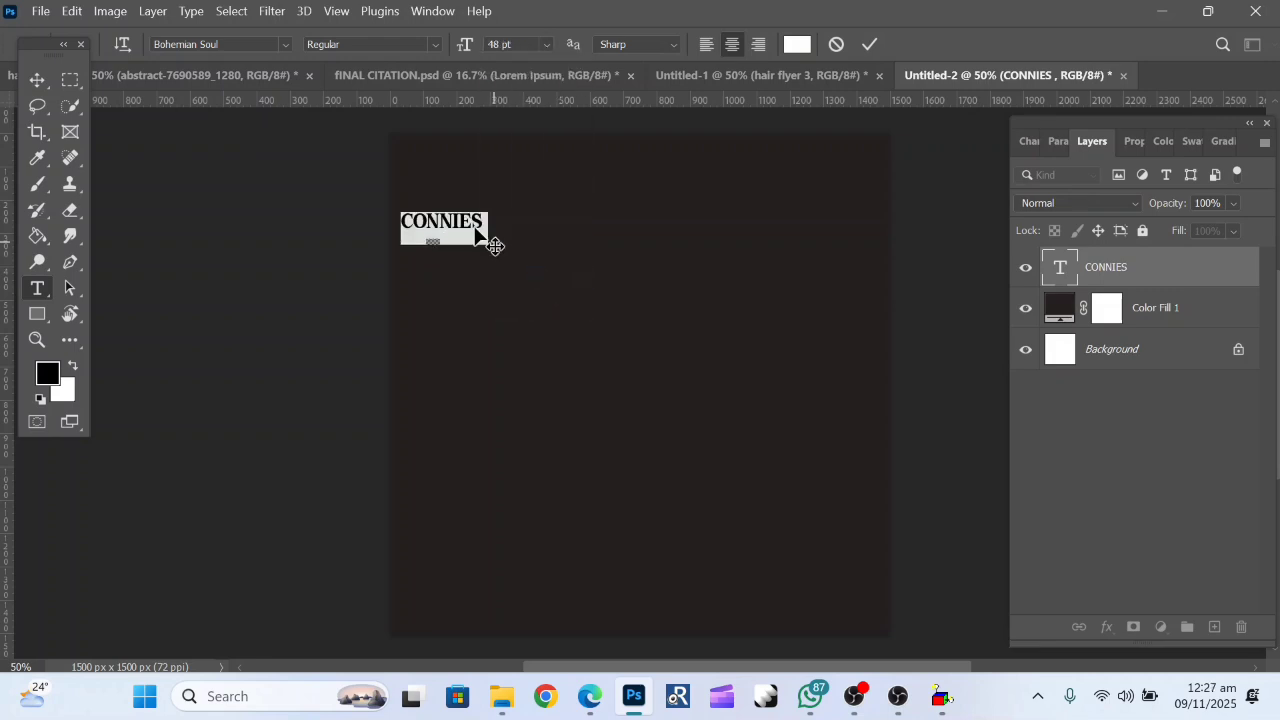
pyautogui.click(38, 79)
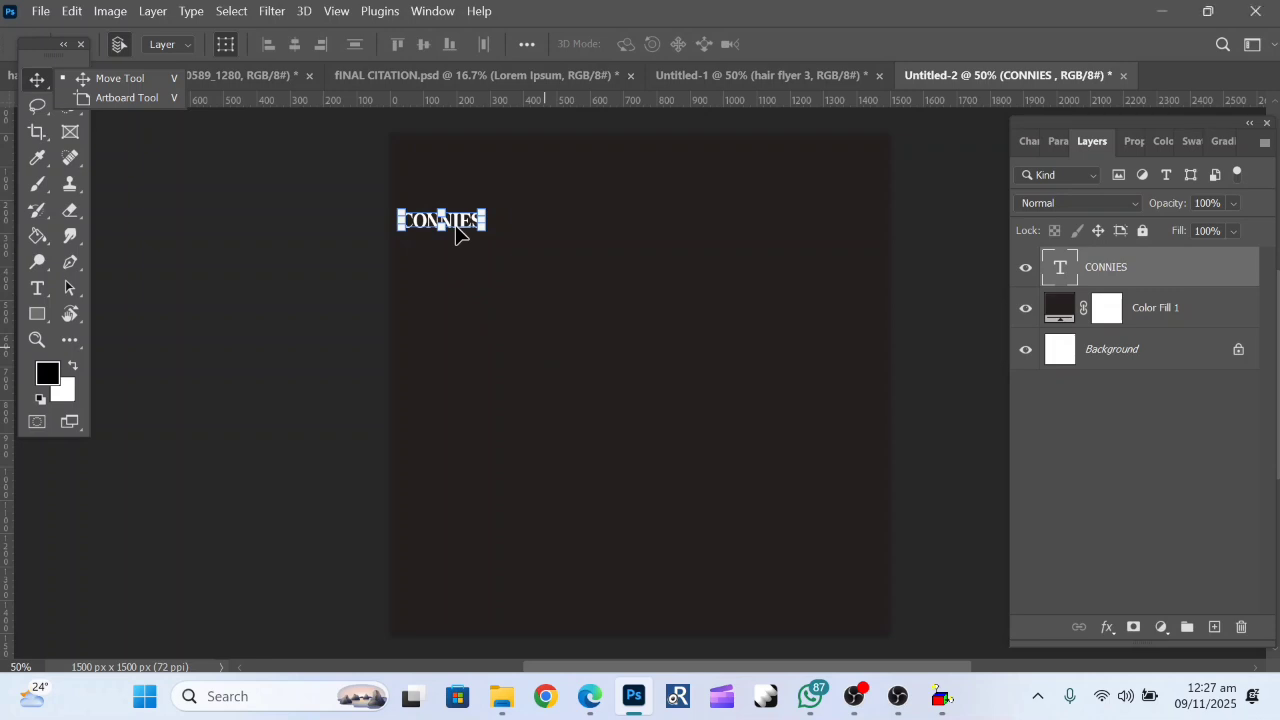
# Delete the initial C of the CONNIES text and enter it again.
pyautogui.doubleClick(431, 207)
pyautogui.click(420, 214)
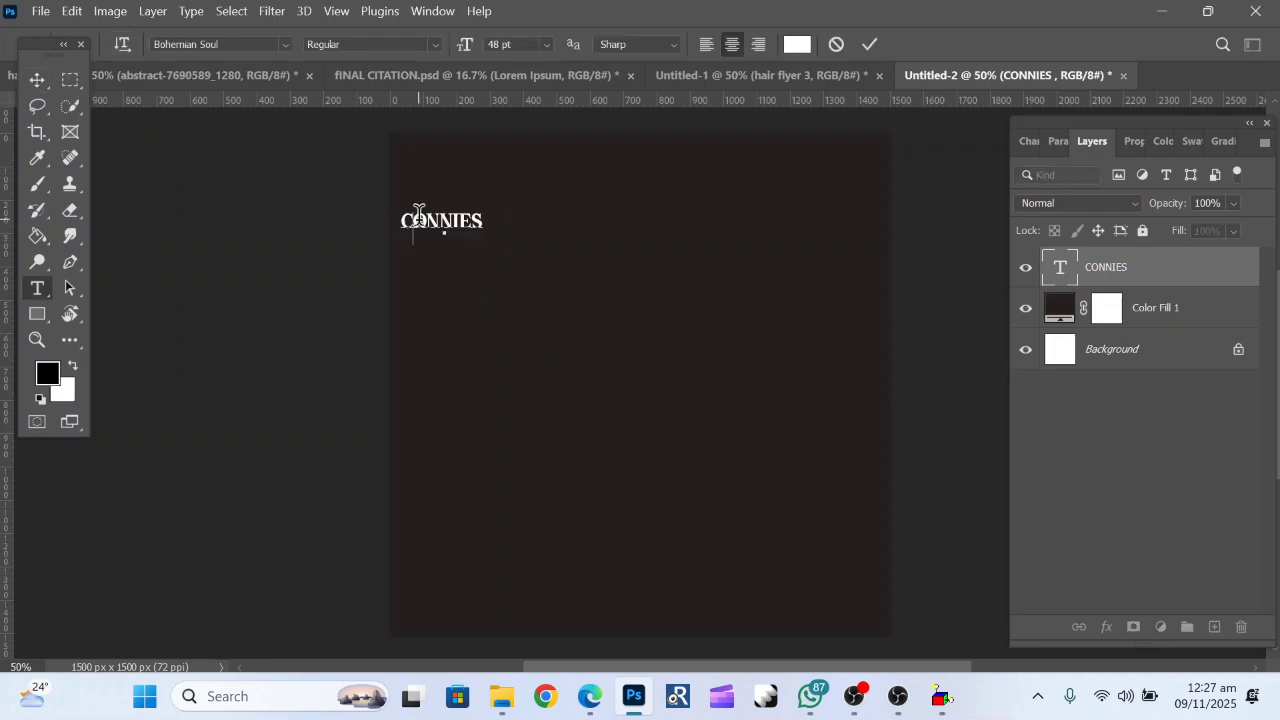
pyautogui.press('Delete')
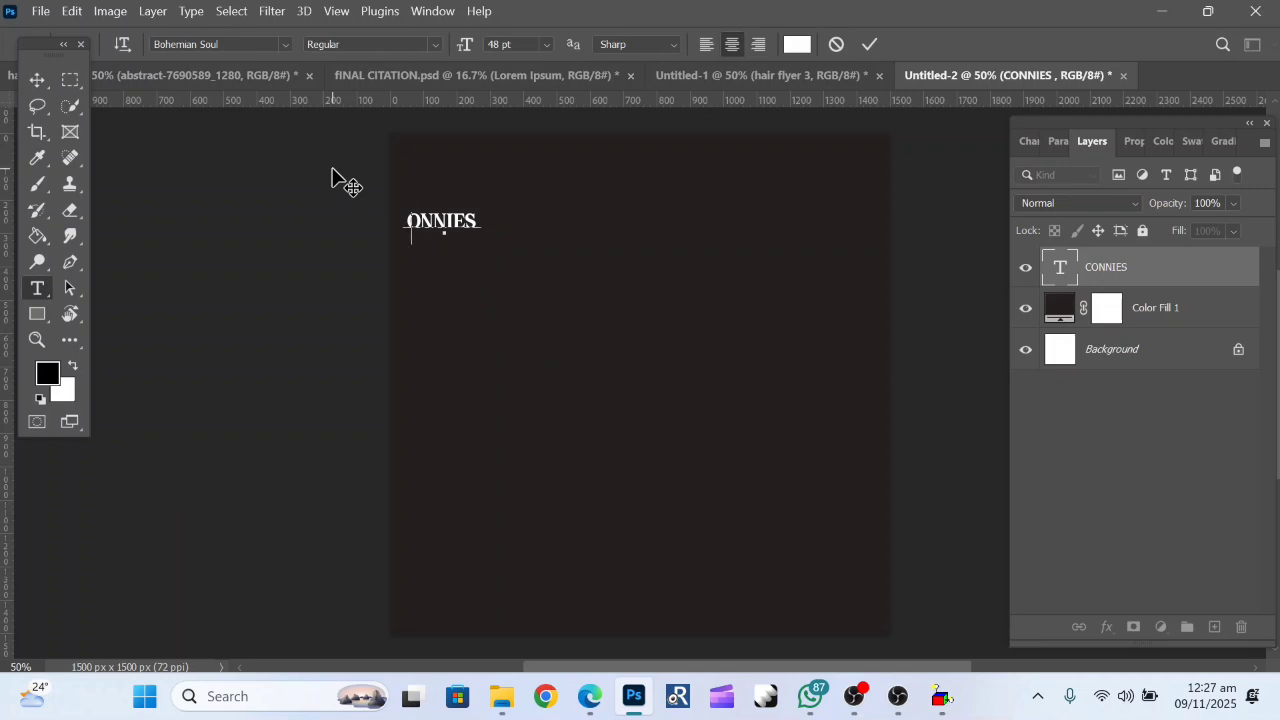
pyautogui.write('C')
pyautogui.press('BackSpace')
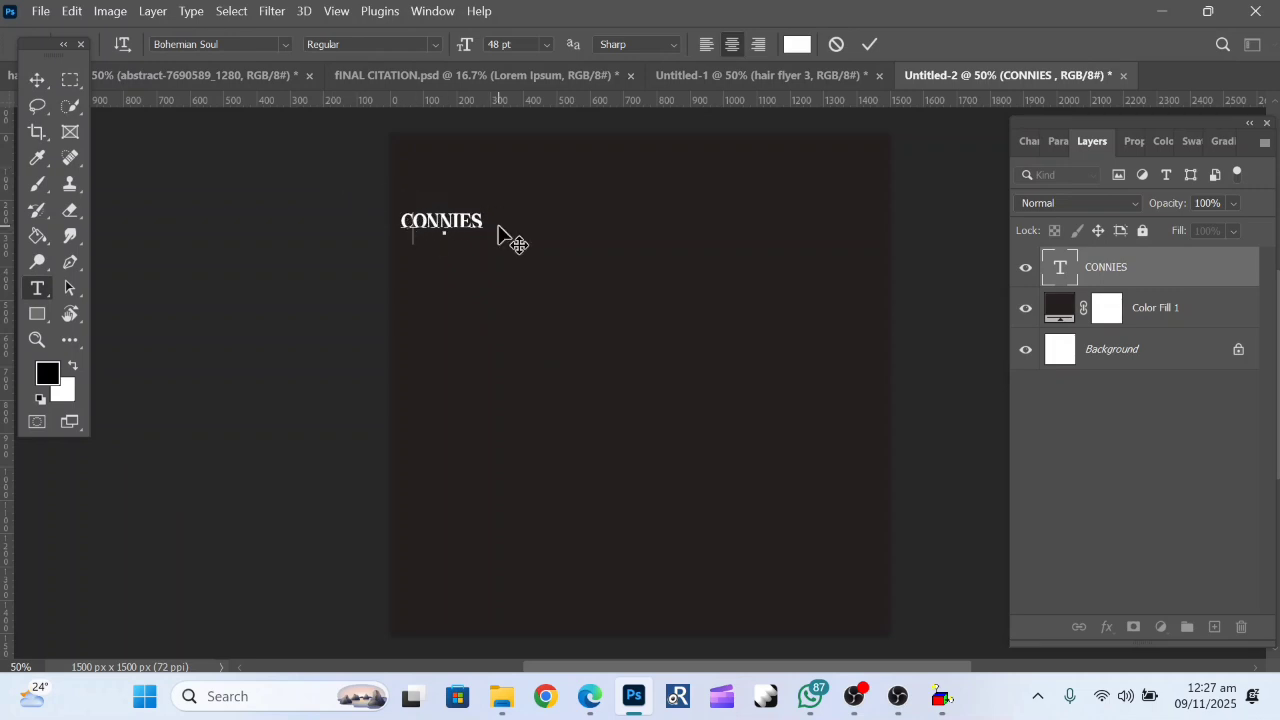
# Move the heading slightly up and to the right, replace its wording with Connies in mixed case, and commit it.
pyautogui.moveTo(497, 223); pyautogui.dragTo(455, 205)
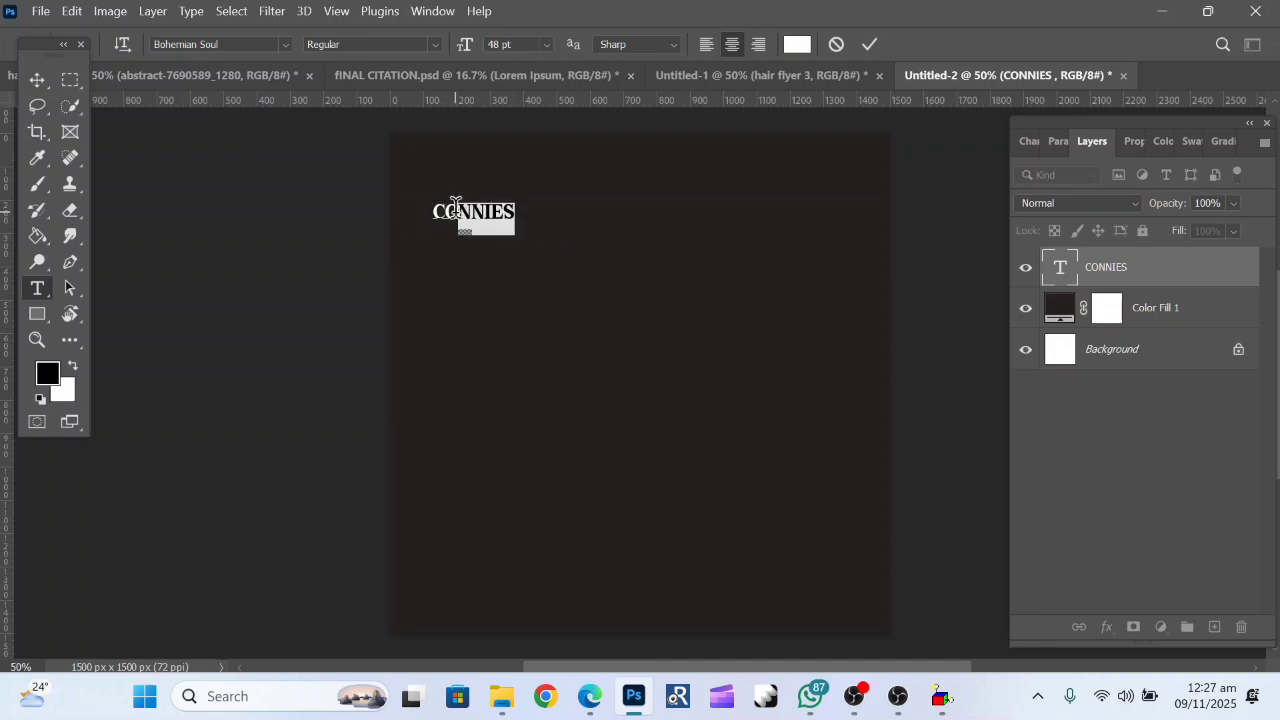
pyautogui.press('BackSpace')
pyautogui.press('BackSpace')
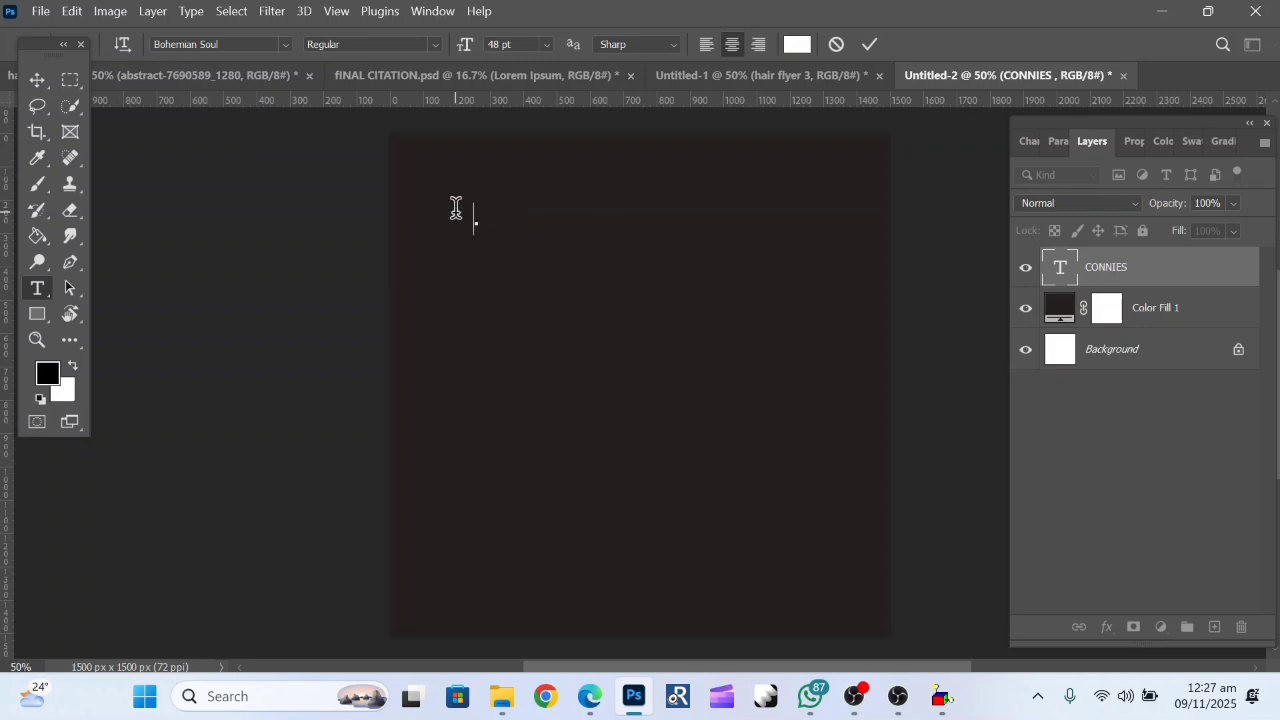
pyautogui.write('Connies')
pyautogui.click(36, 80)
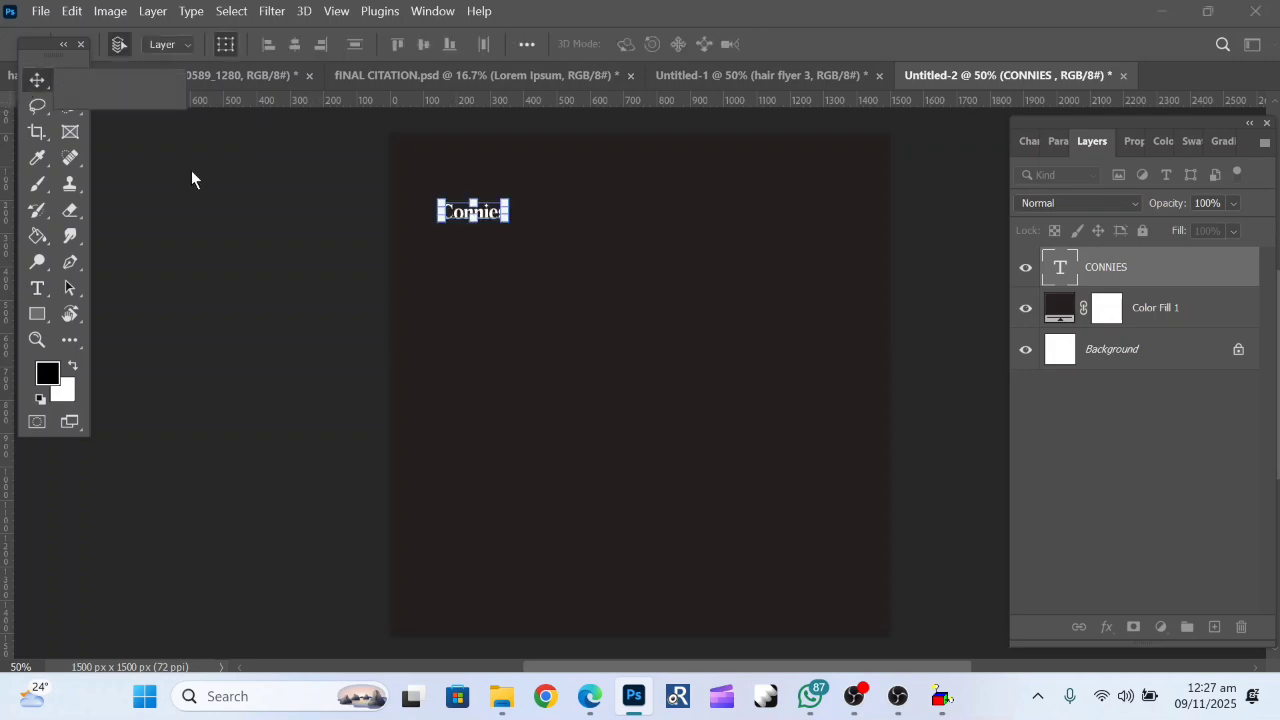
# Duplicate the Connies text directly below itself, replace the copy's wording with Hair, and commit it.
pyautogui.doubleClick(493, 210)
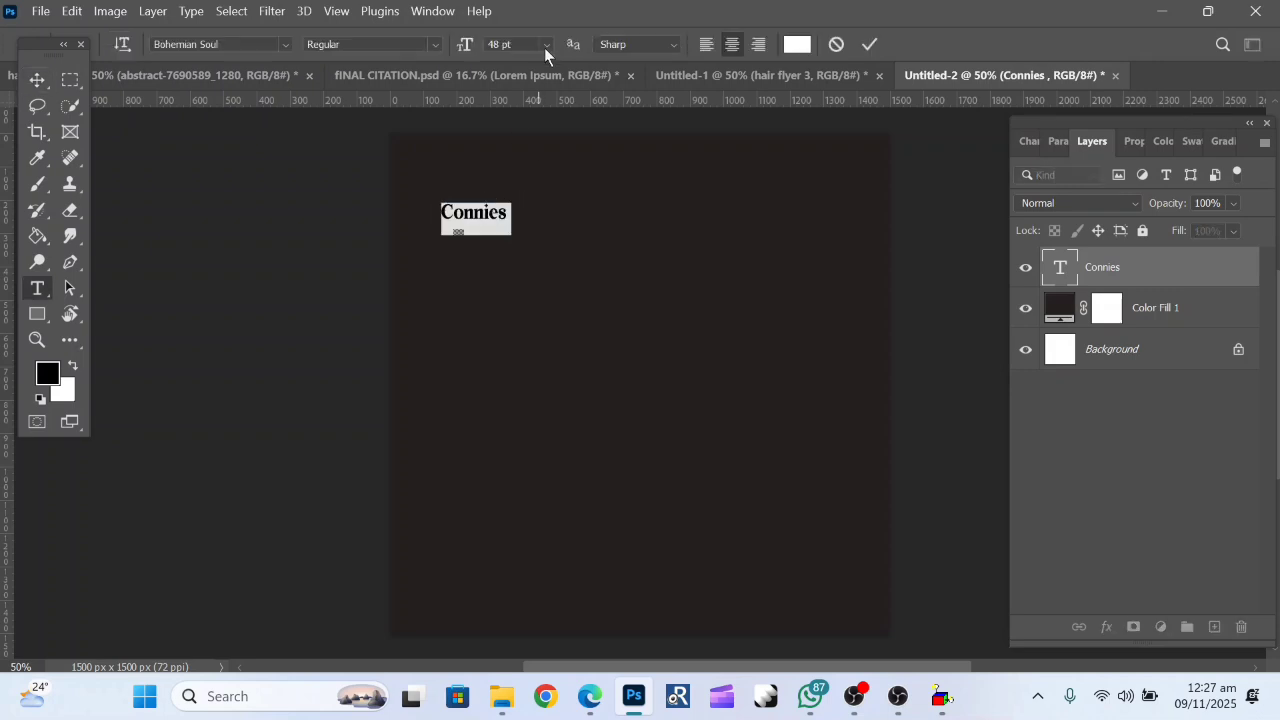
pyautogui.click(36, 80)
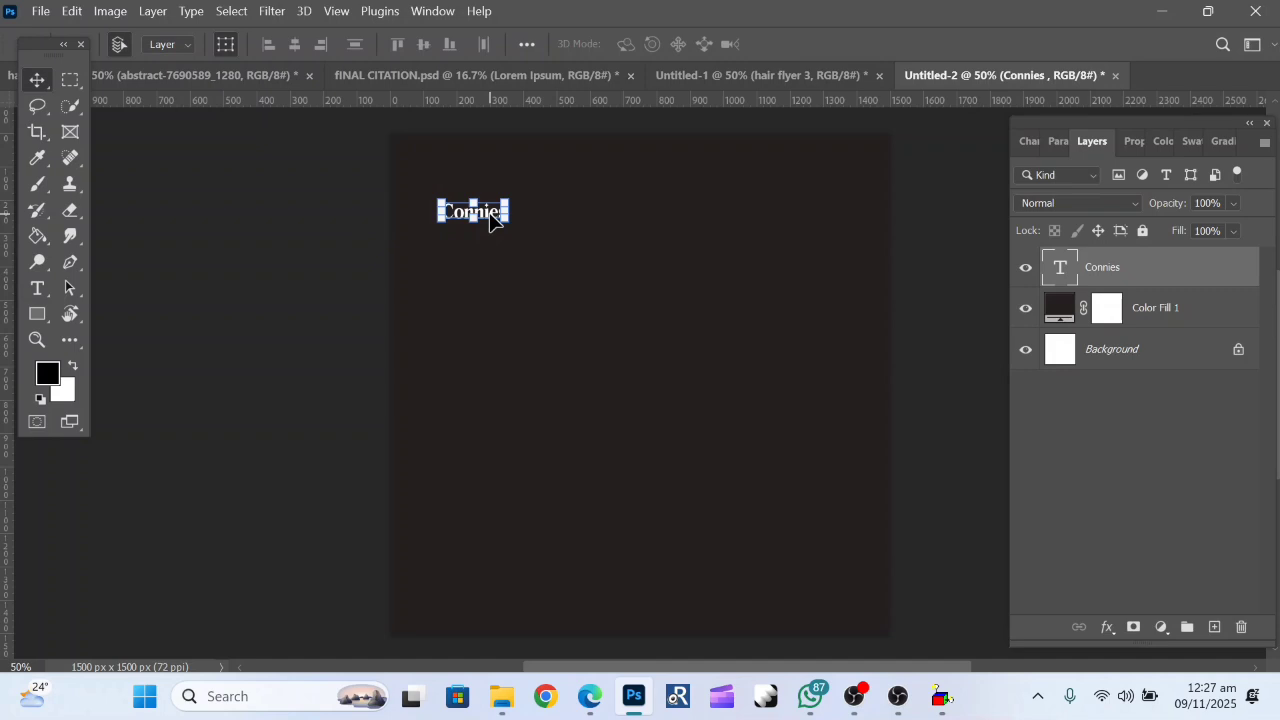
pyautogui.moveTo(498, 222); pyautogui.dragTo(489, 240)
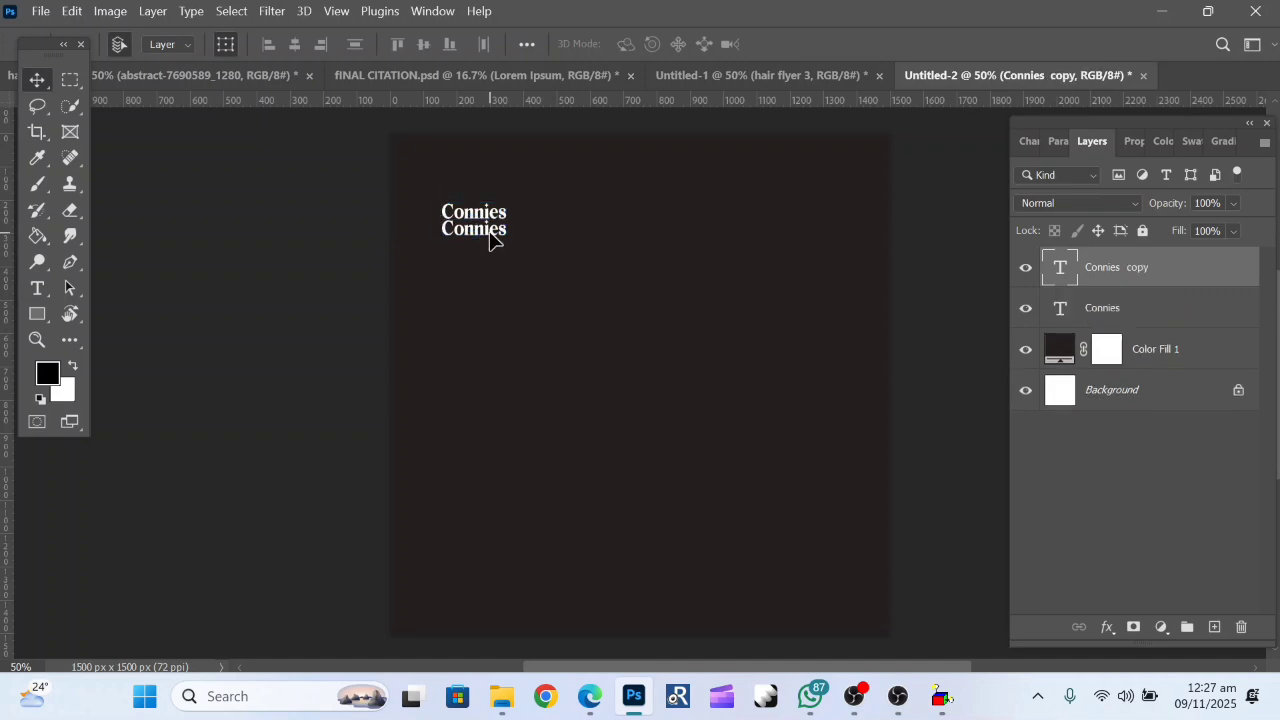
pyautogui.doubleClick(491, 229)
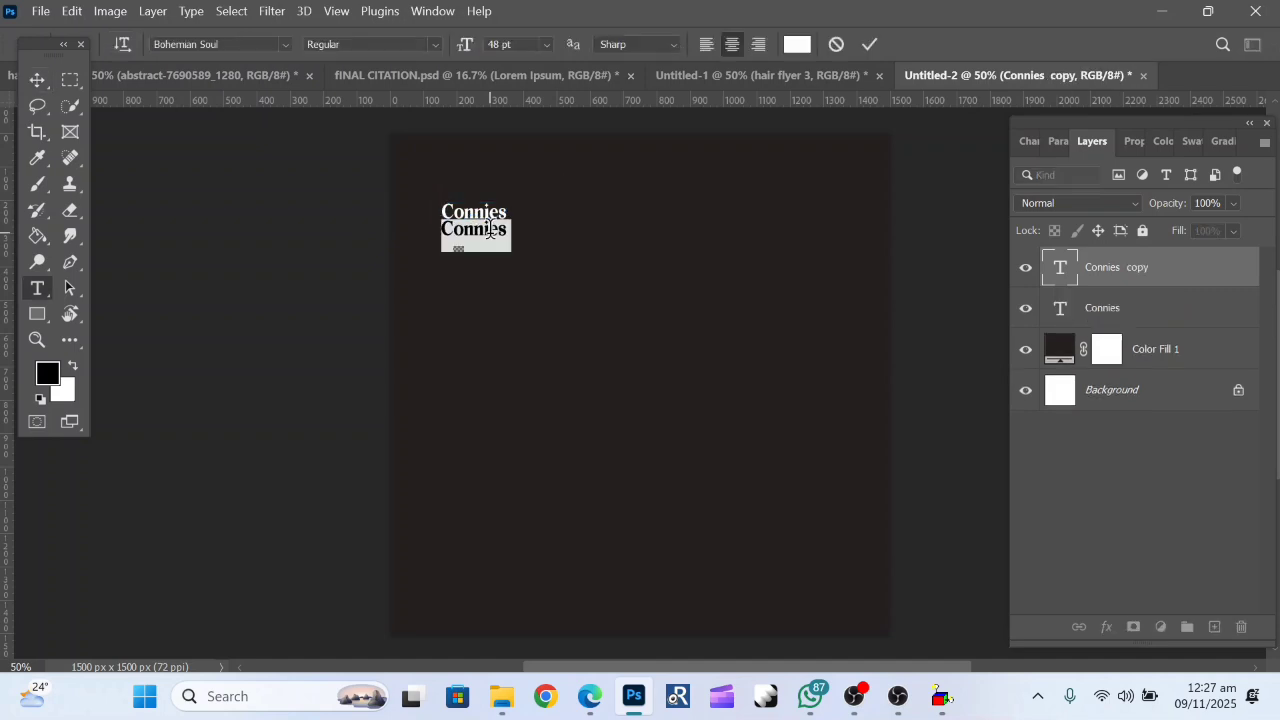
pyautogui.write('Hair')
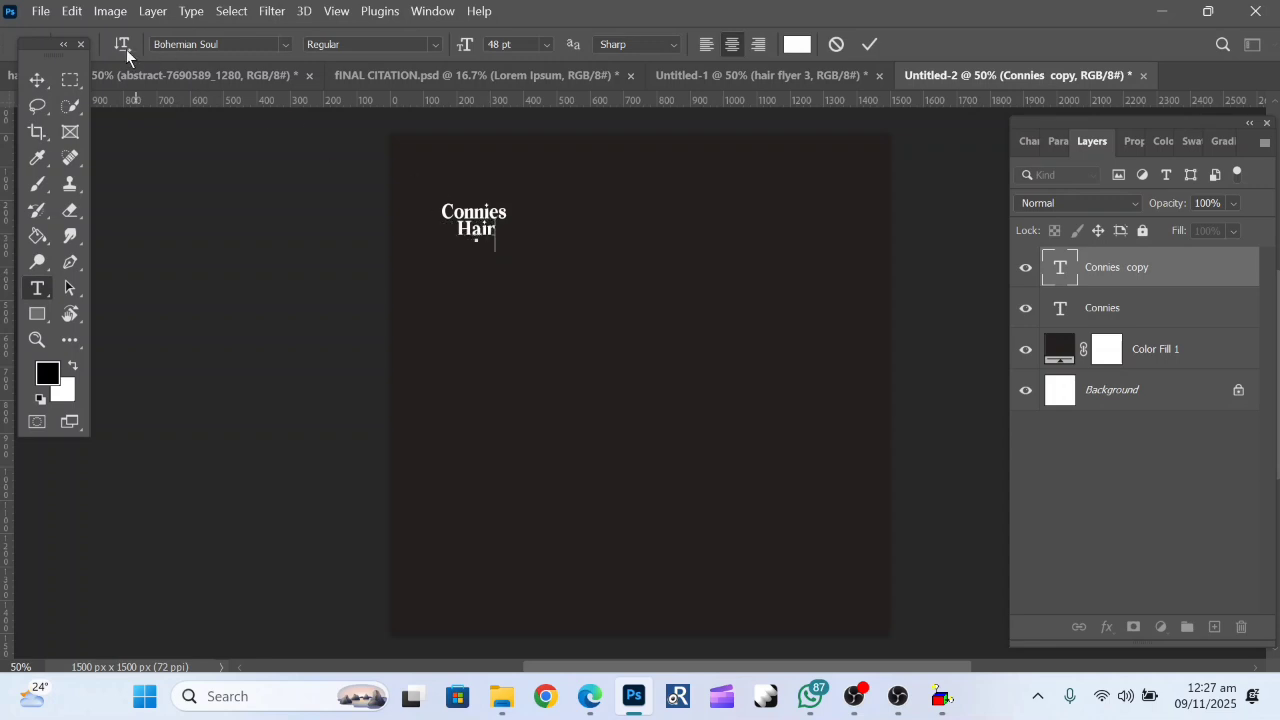
pyautogui.click(37, 79)
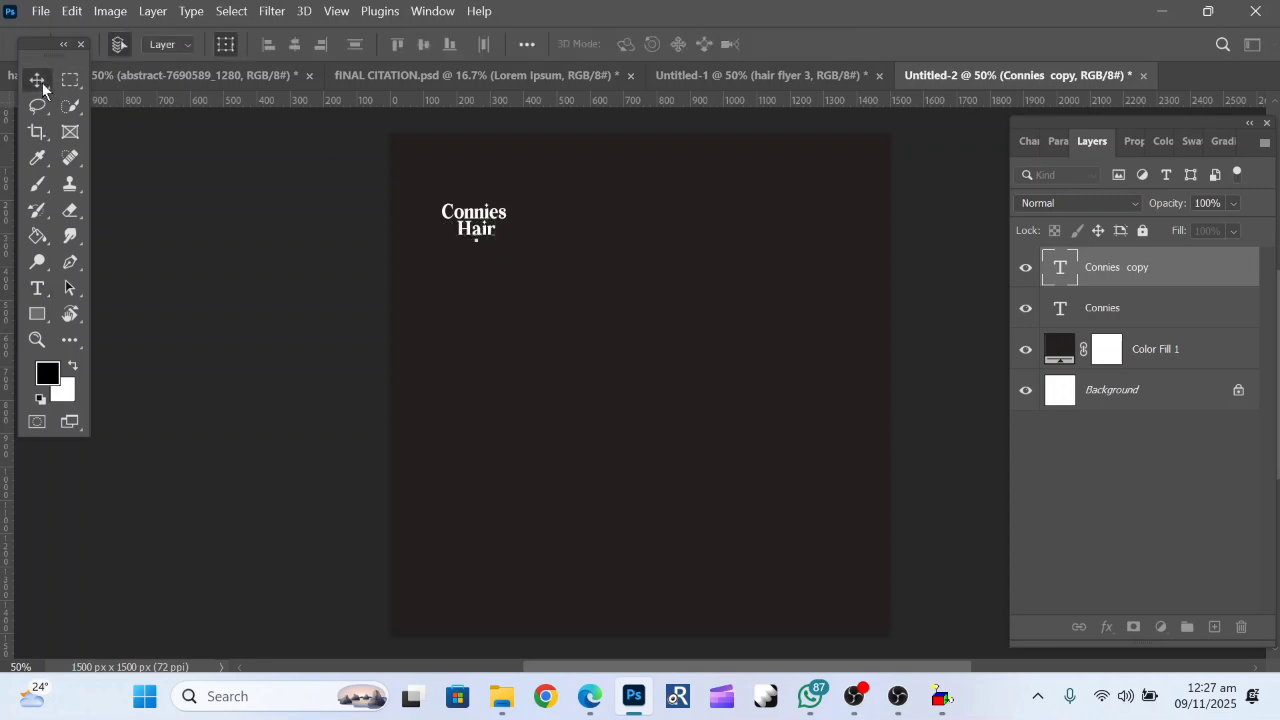
# Stretch the Connies text to about 132% height, shift it slightly up and left, and align Hair under its left edge.
pyautogui.click(590, 218)
pyautogui.moveTo(499, 220)
pyautogui.mouseDown()
pyautogui.moveTo(488, 209)
pyautogui.moveTo(481, 231)
pyautogui.mouseUp()
pyautogui.hotkey('ctrl', 't')
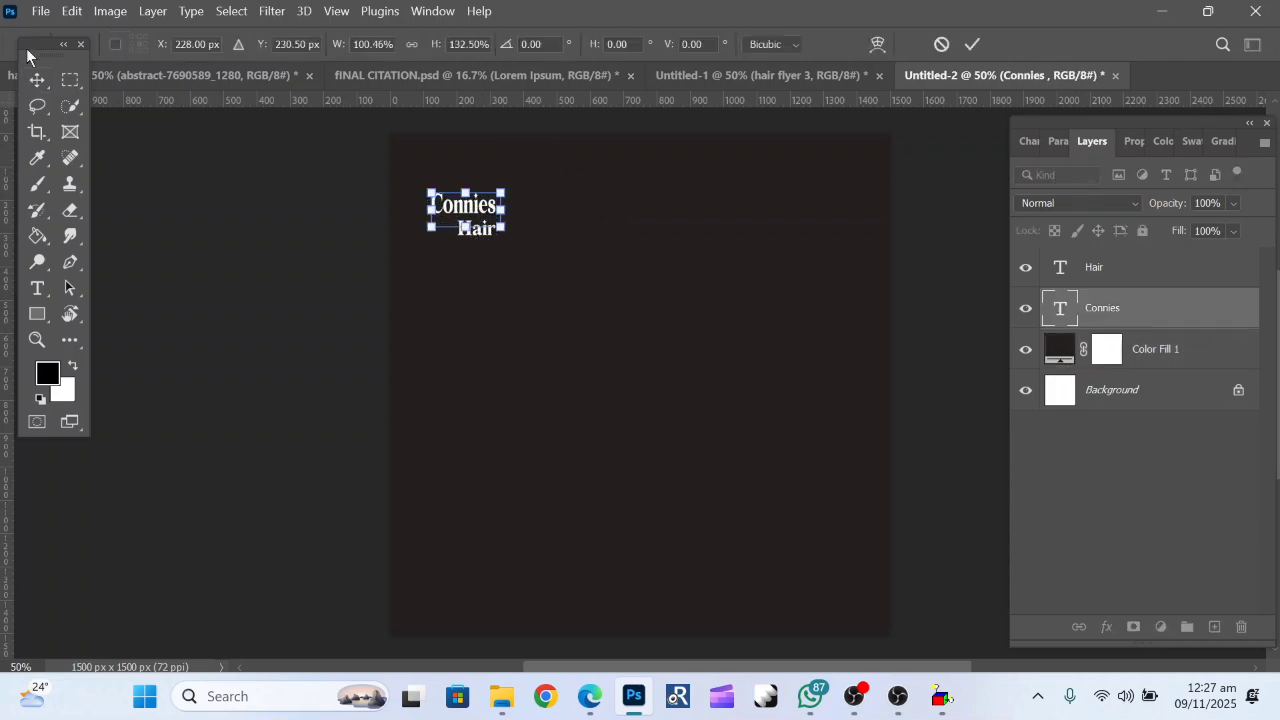
pyautogui.click(37, 81)
pyautogui.click(673, 381)
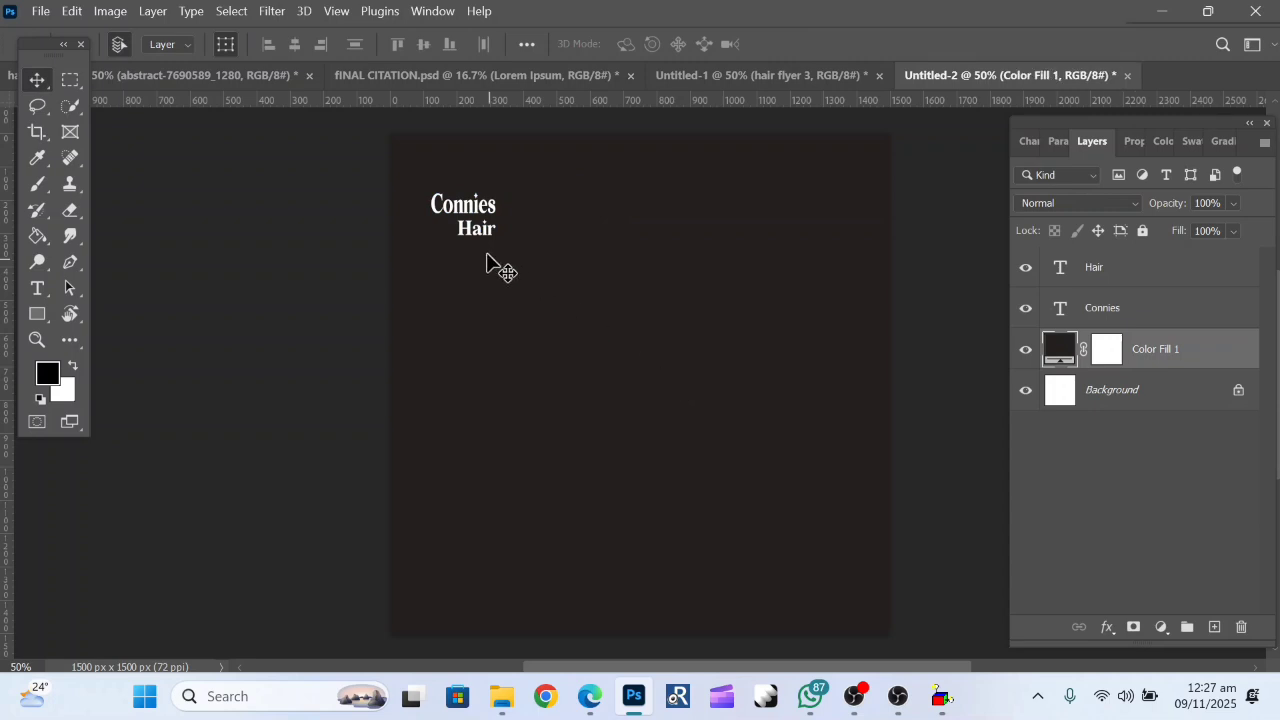
pyautogui.moveTo(484, 232); pyautogui.dragTo(458, 231)
pyautogui.click(586, 251)
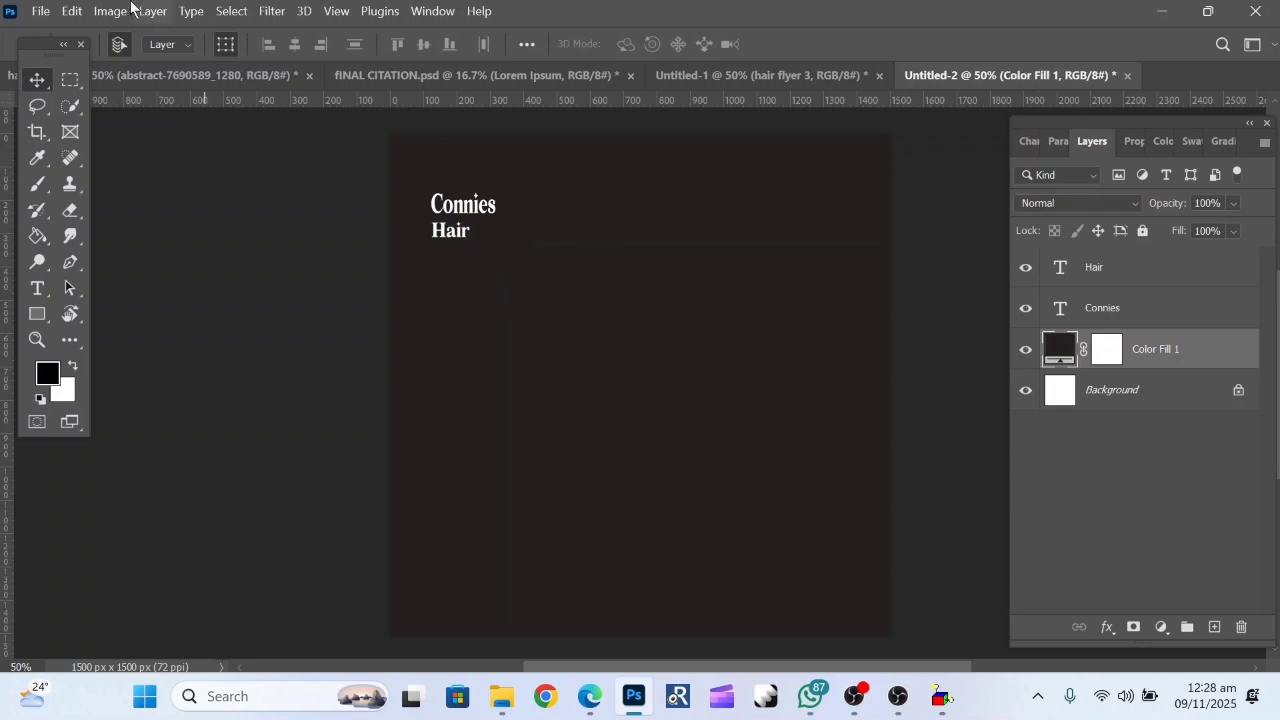
# Copy the Optical flare (47) layer from the original flyer into Untitled-2, placing it behind the Connies Hair heading.
pyautogui.click(112, 74)
pyautogui.moveTo(474, 178); pyautogui.dragTo(479, 218)
pyautogui.click(886, 362)
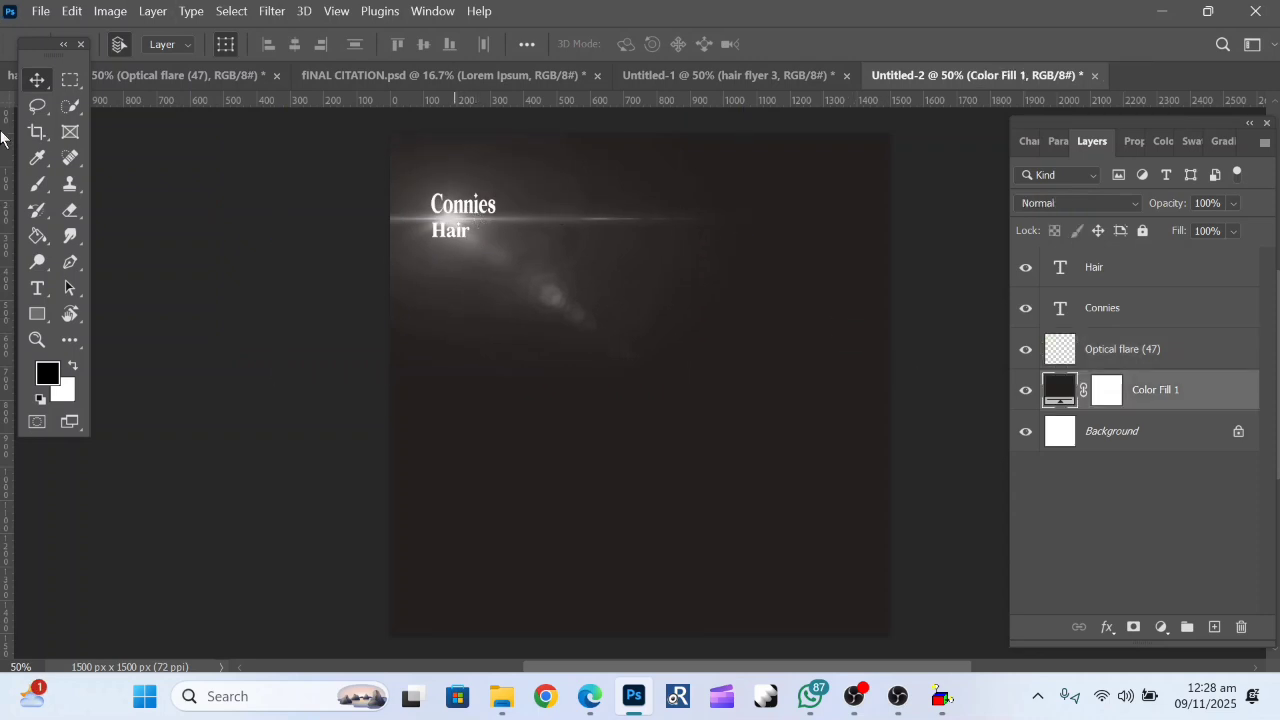
# Copy the WE DEAL ON ALL TYPES OF line from the original flyer, place it under Hair, and lock the optical flare layer.
pyautogui.click(157, 87)
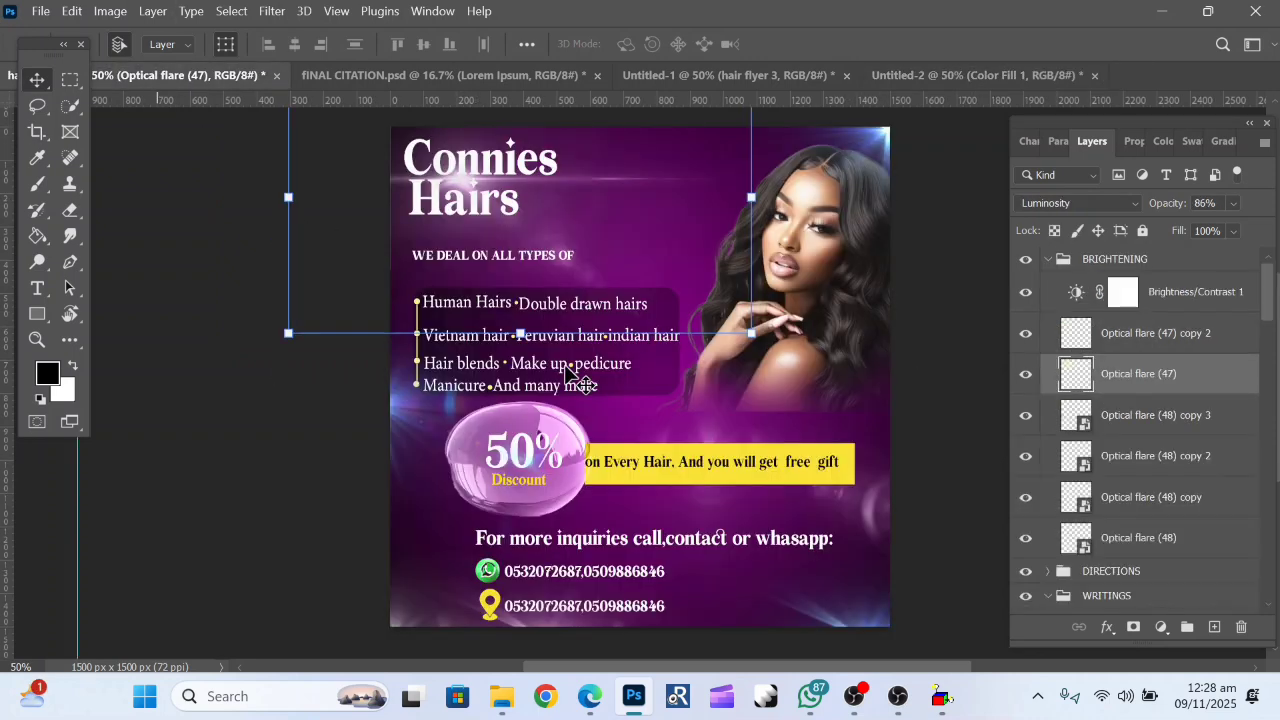
pyautogui.click(568, 368)
pyautogui.moveTo(487, 255)
pyautogui.mouseDown()
pyautogui.moveTo(749, 52)
pyautogui.moveTo(943, 77)
pyautogui.moveTo(563, 246)
pyautogui.moveTo(463, 274)
pyautogui.moveTo(511, 277)
pyautogui.moveTo(488, 282)
pyautogui.moveTo(476, 258)
pyautogui.mouseUp()
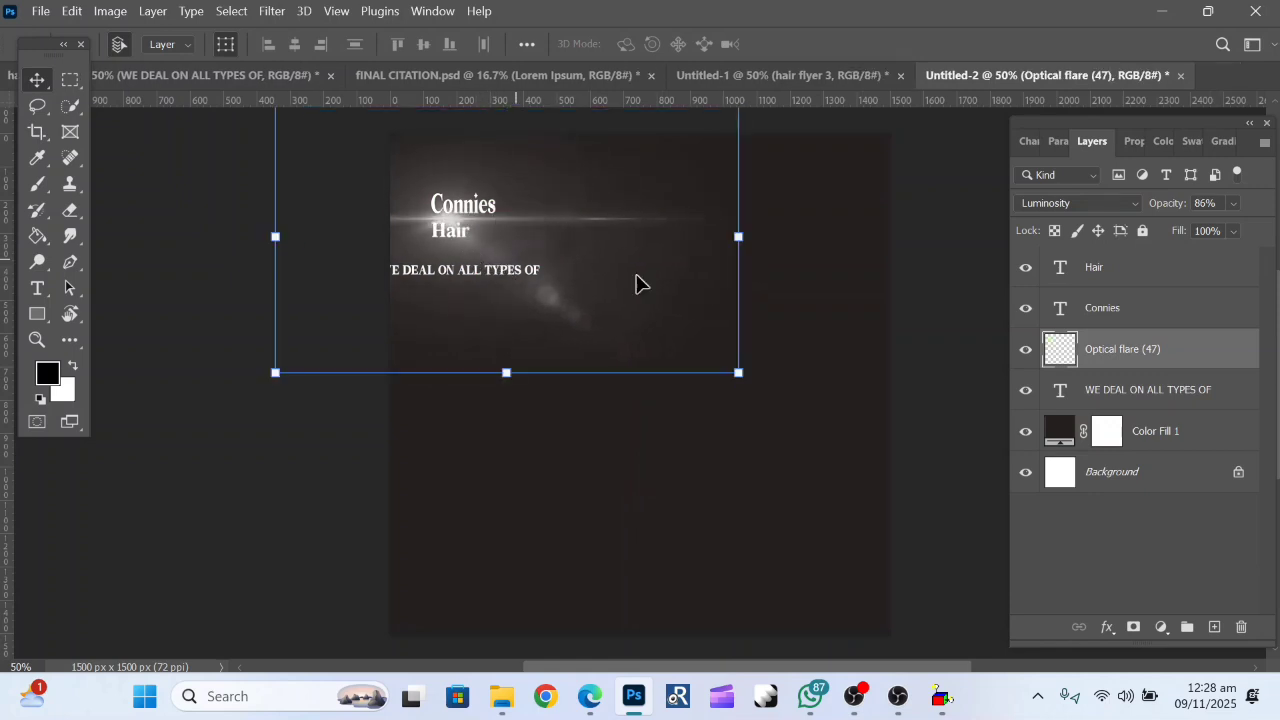
pyautogui.click(1142, 231)
pyautogui.moveTo(449, 286); pyautogui.dragTo(498, 266)
# Add a vertical guide along the left edge of the Connies Hair heading.
pyautogui.moveTo(252, 455); pyautogui.dragTo(15, 465)
pyautogui.moveTo(16, 462); pyautogui.dragTo(437, 413)
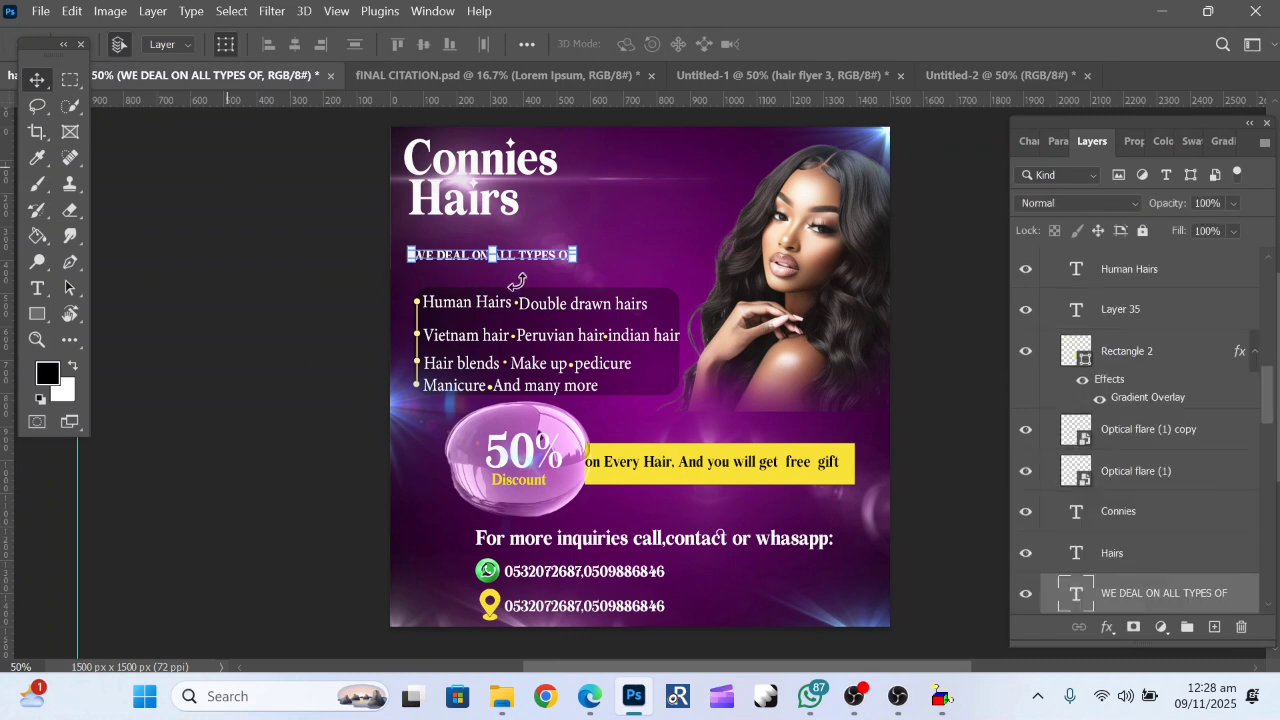
# In the original flyer, lock the Rectangle 1 layer behind the services list and the purple abstract background layer.
pyautogui.click(686, 180)
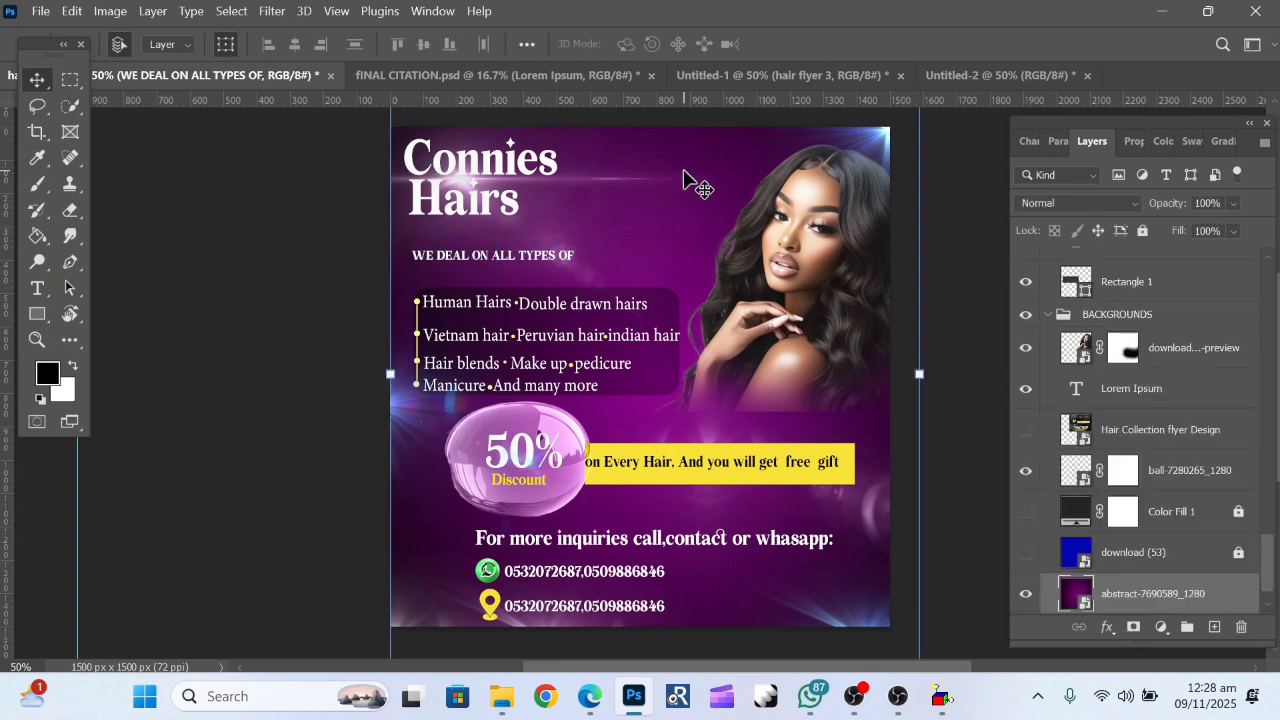
pyautogui.click(565, 367)
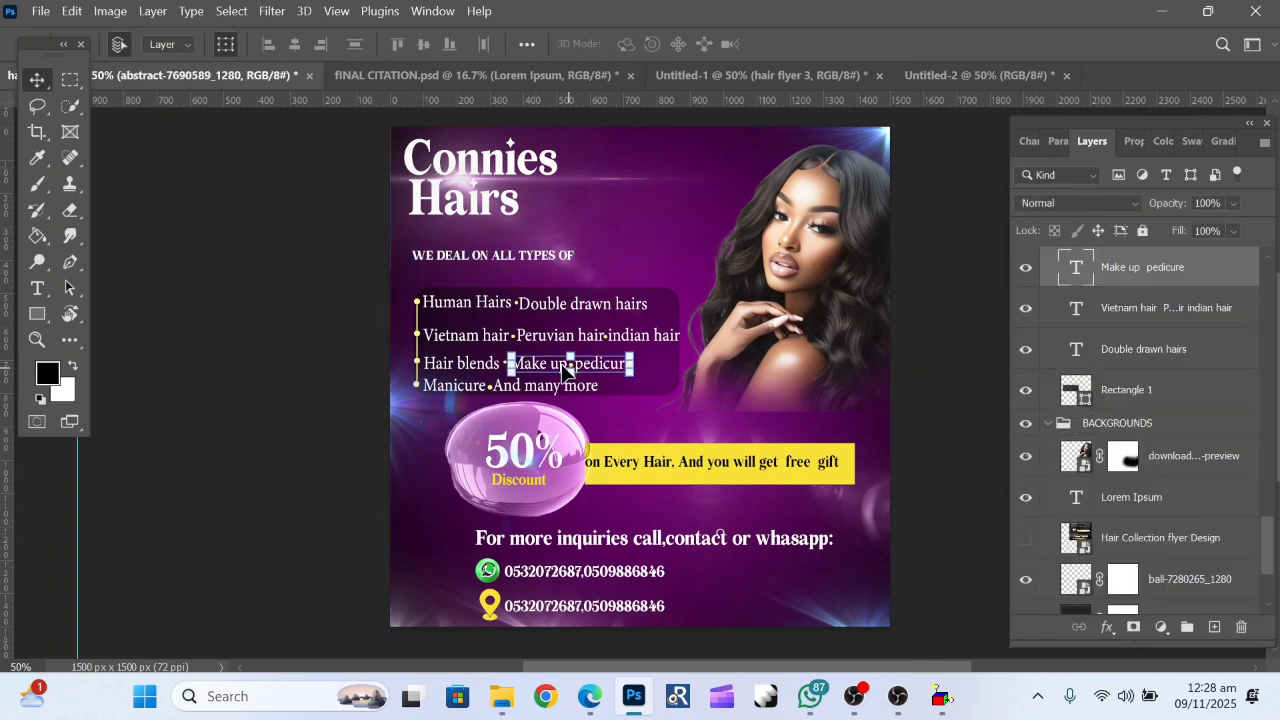
pyautogui.click(421, 296)
pyautogui.click(416, 289)
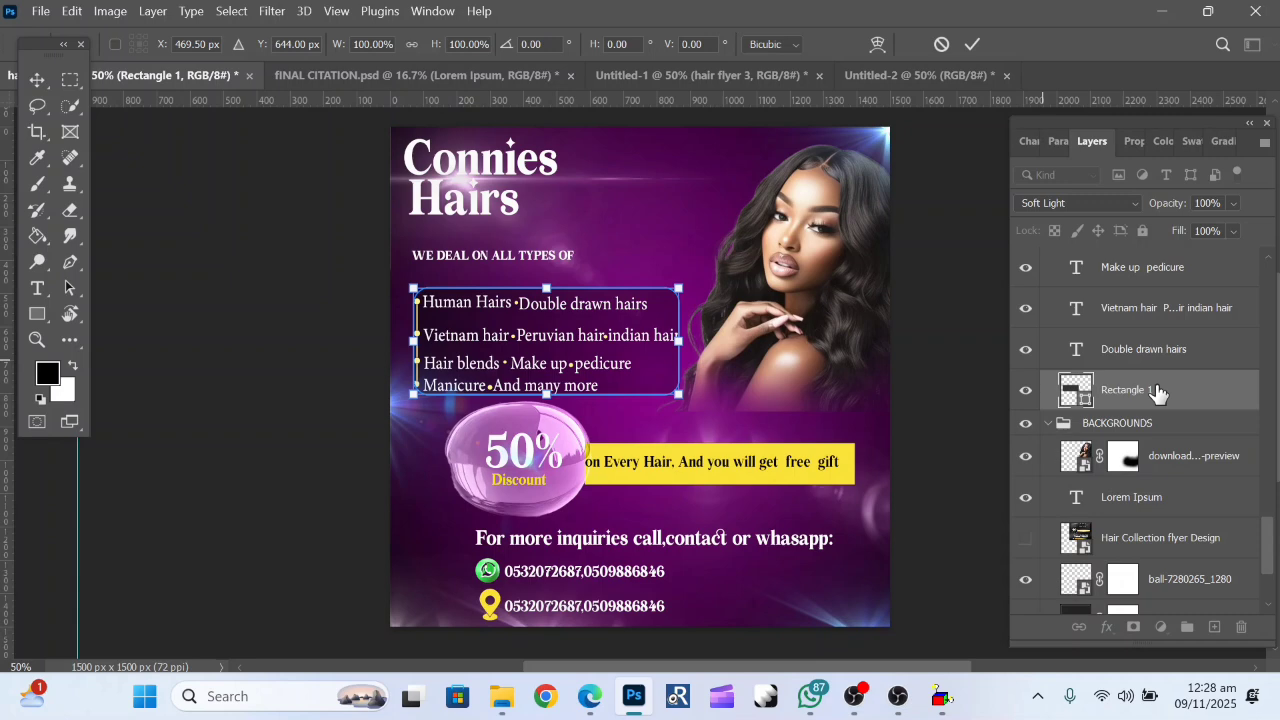
pyautogui.scroll(-1, 1157, 391)
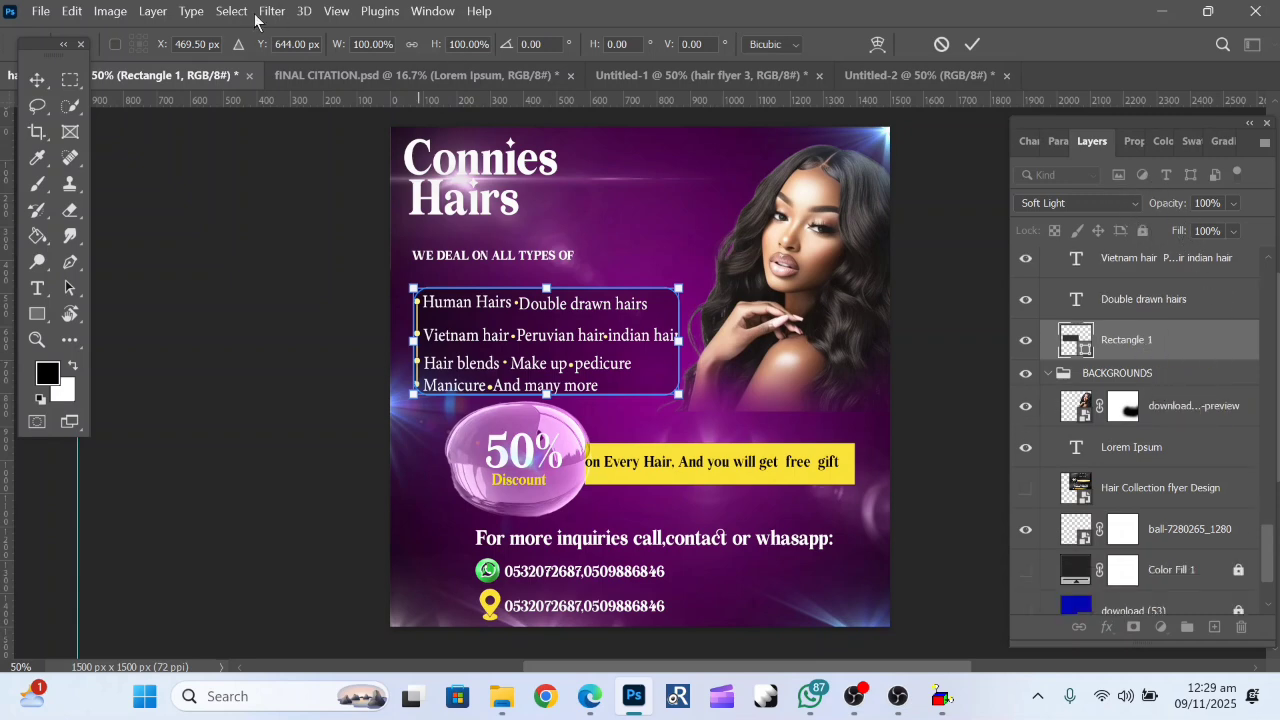
pyautogui.click(36, 79)
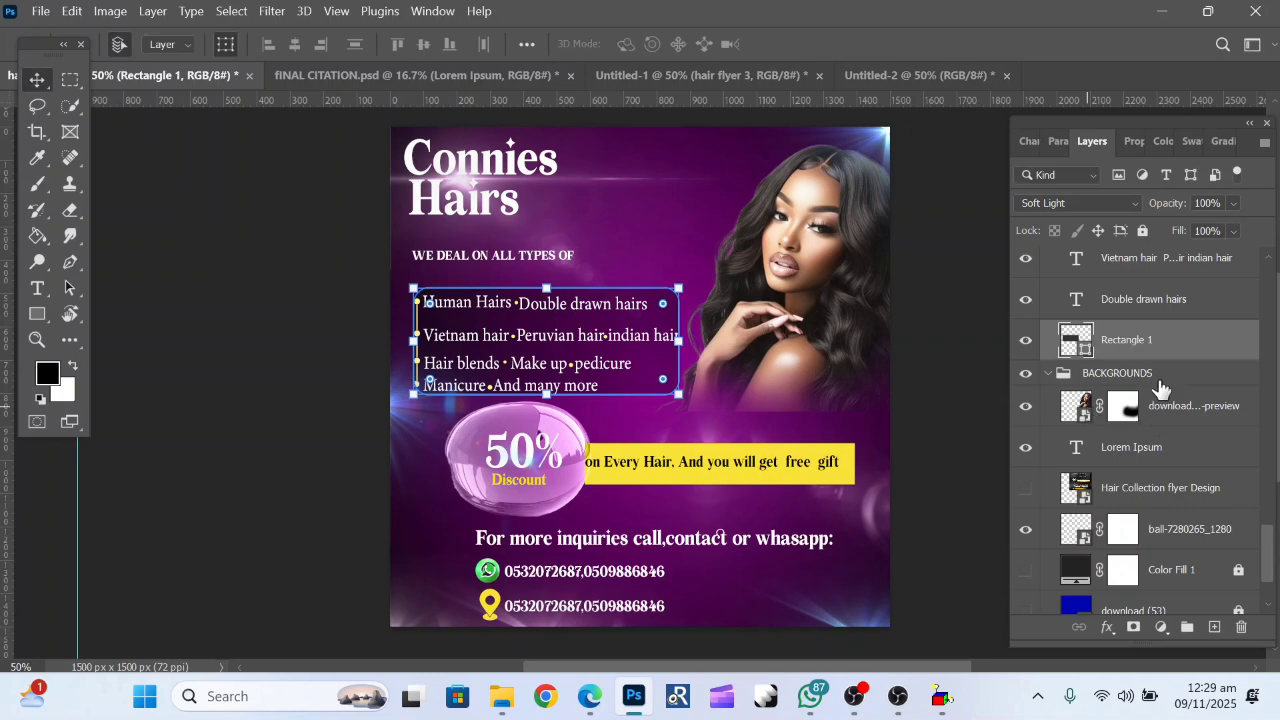
pyautogui.click(1143, 231)
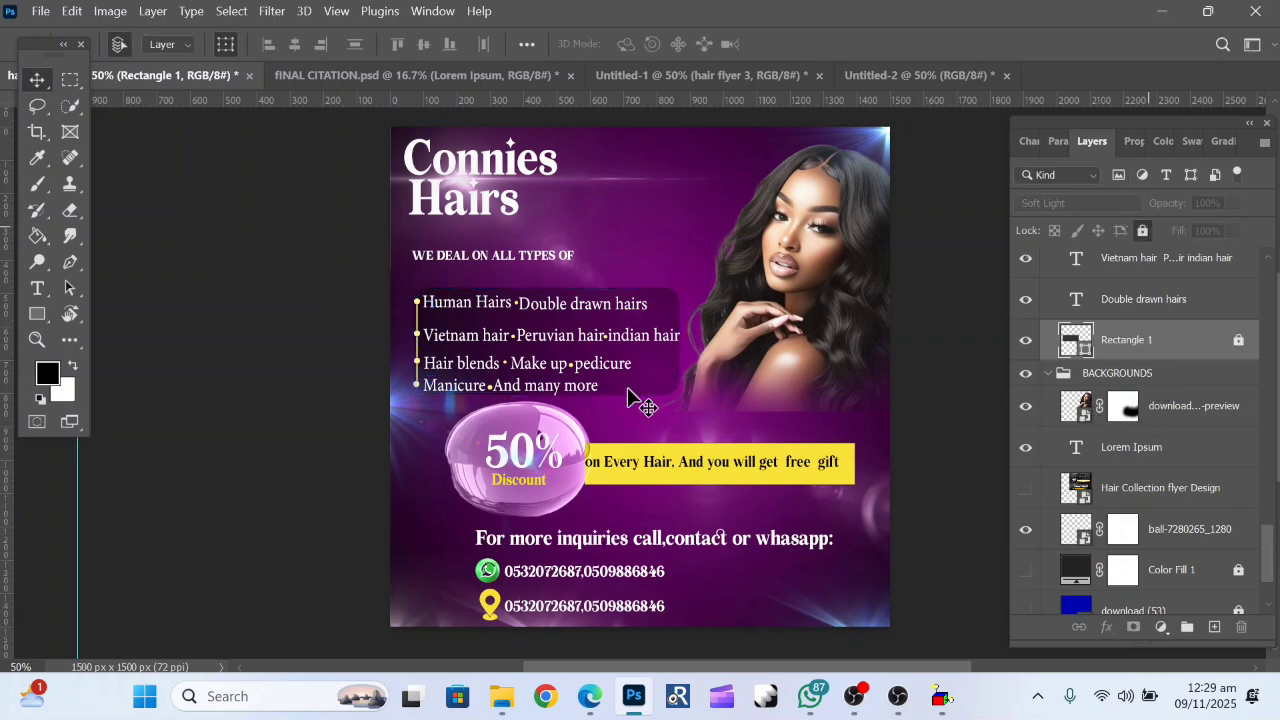
pyautogui.moveTo(430, 303)
pyautogui.mouseDown()
pyautogui.moveTo(460, 325)
pyautogui.moveTo(391, 323)
pyautogui.moveTo(466, 290)
pyautogui.moveTo(486, 309)
pyautogui.moveTo(452, 268)
pyautogui.moveTo(451, 310)
pyautogui.mouseUp()
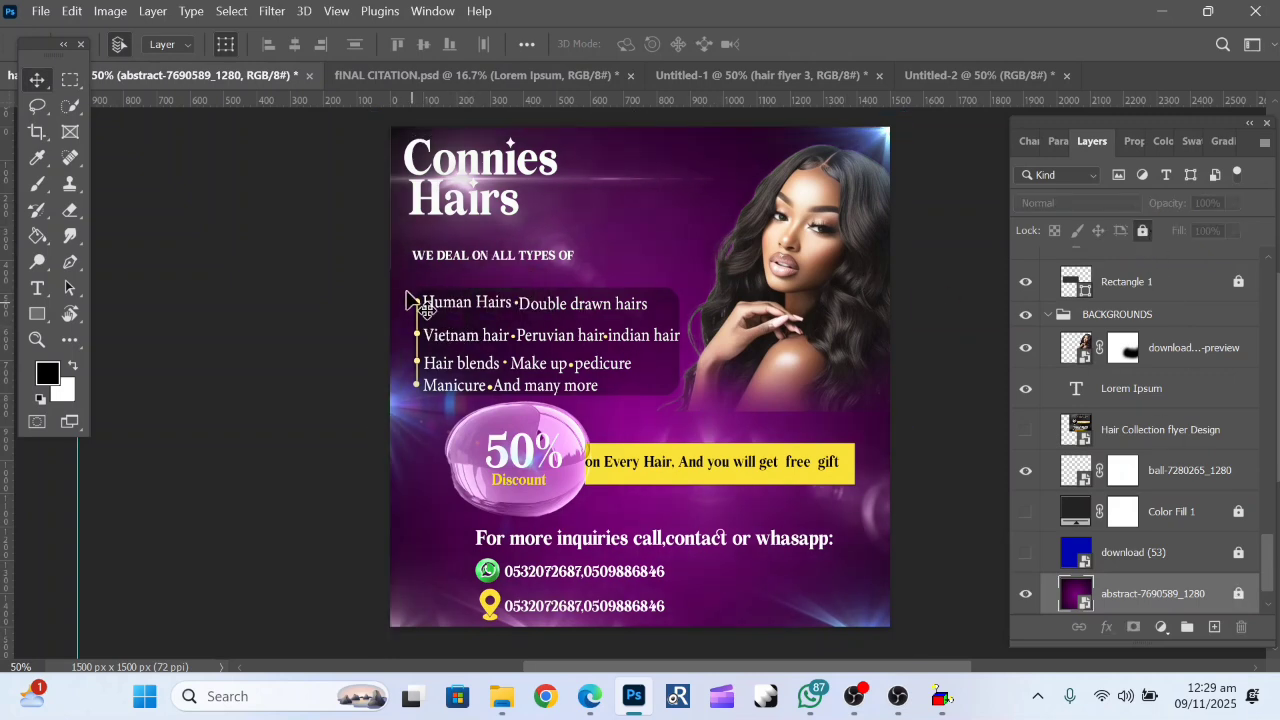
pyautogui.moveTo(409, 287); pyautogui.dragTo(697, 408)
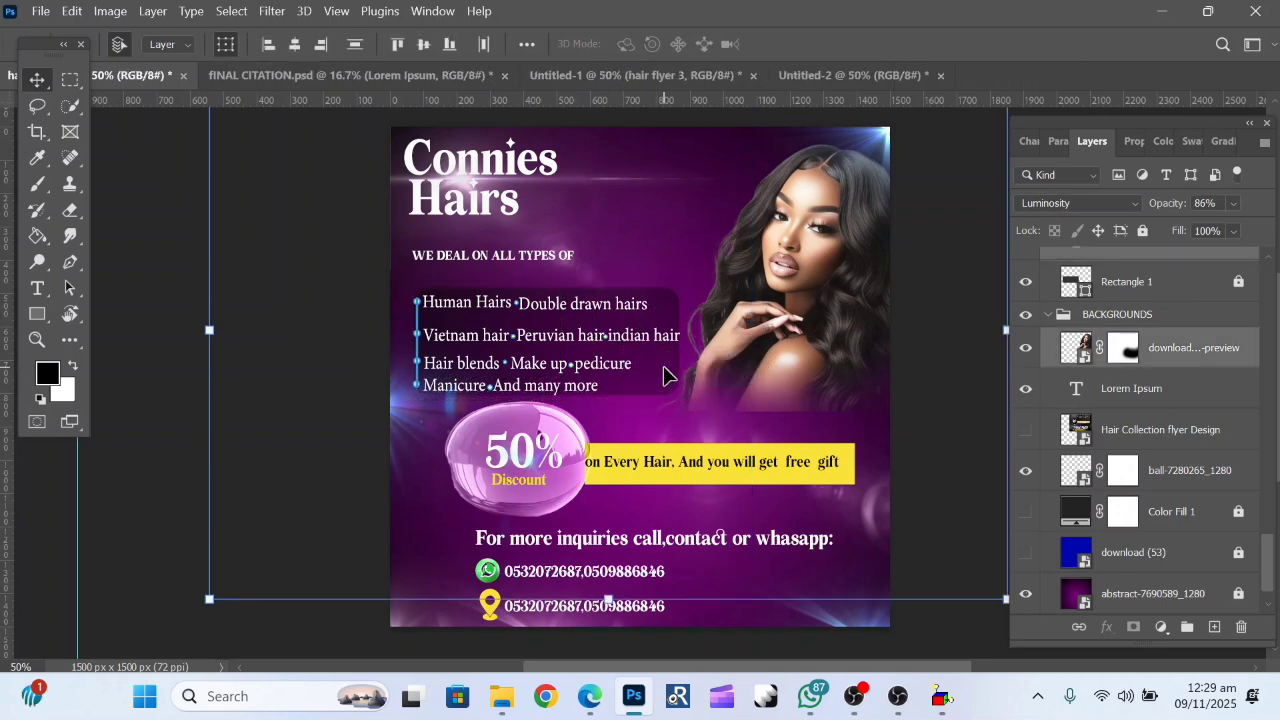
pyautogui.moveTo(663, 368); pyautogui.dragTo(723, 303)
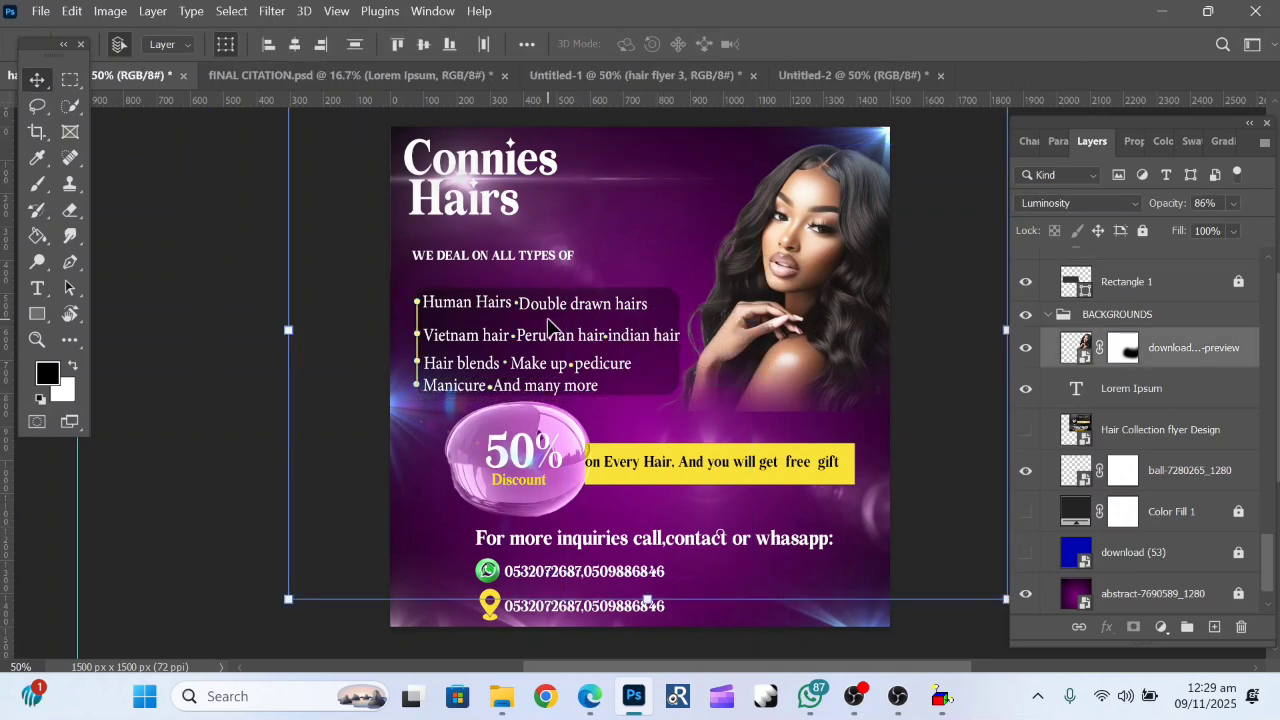
pyautogui.moveTo(548, 320); pyautogui.dragTo(581, 269)
pyautogui.click(555, 350)
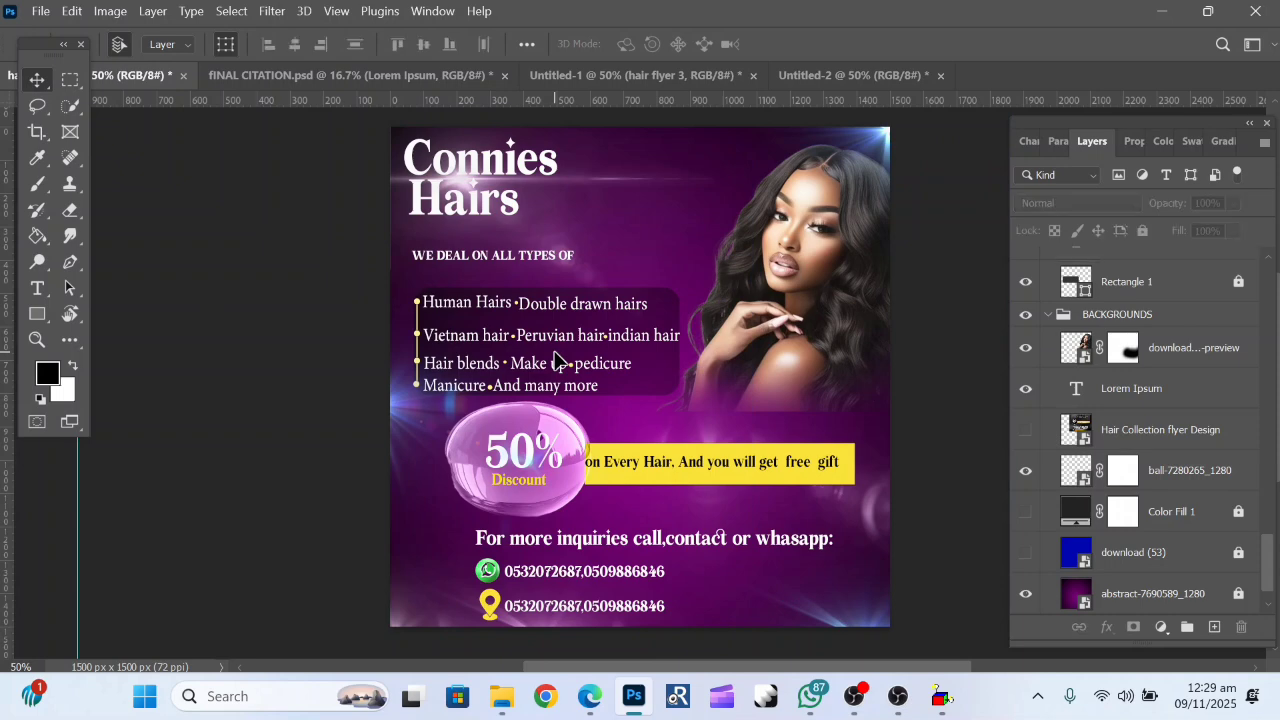
# Select the services list together with all unlocked layers overlapping it, and link the selected layers.
pyautogui.moveTo(407, 297); pyautogui.dragTo(615, 411)
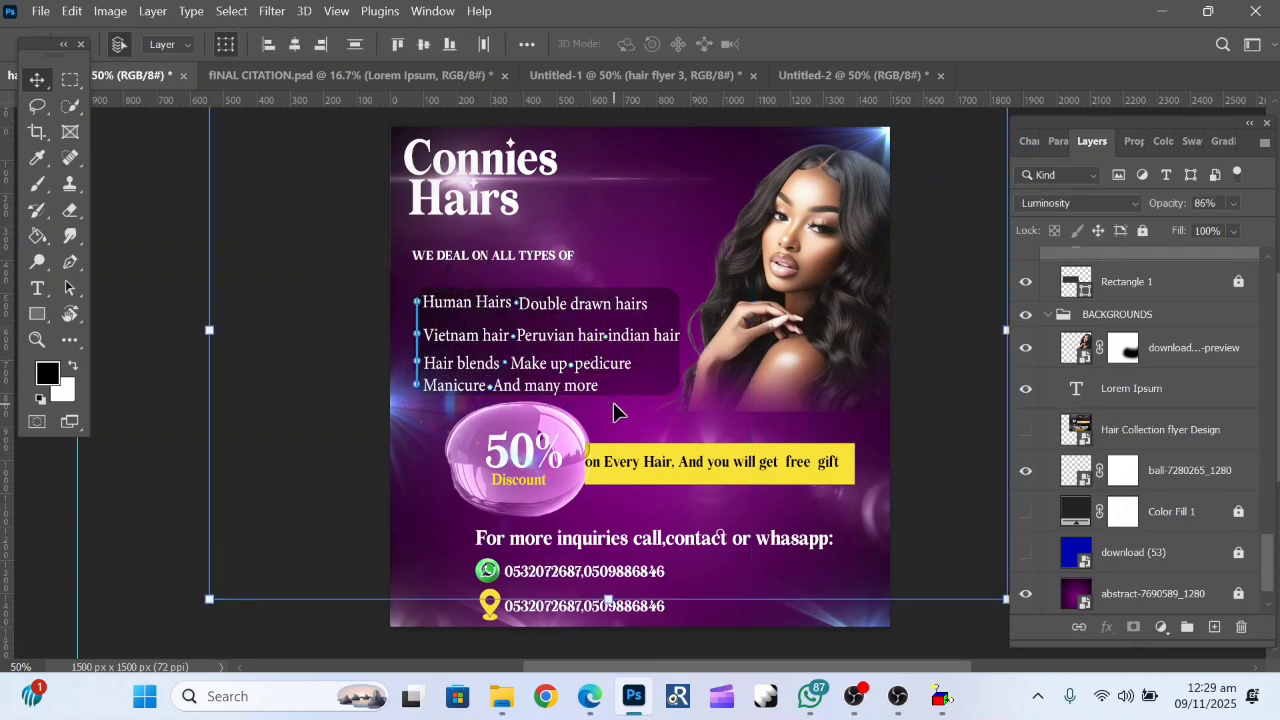
pyautogui.scroll(1, 1153, 297)
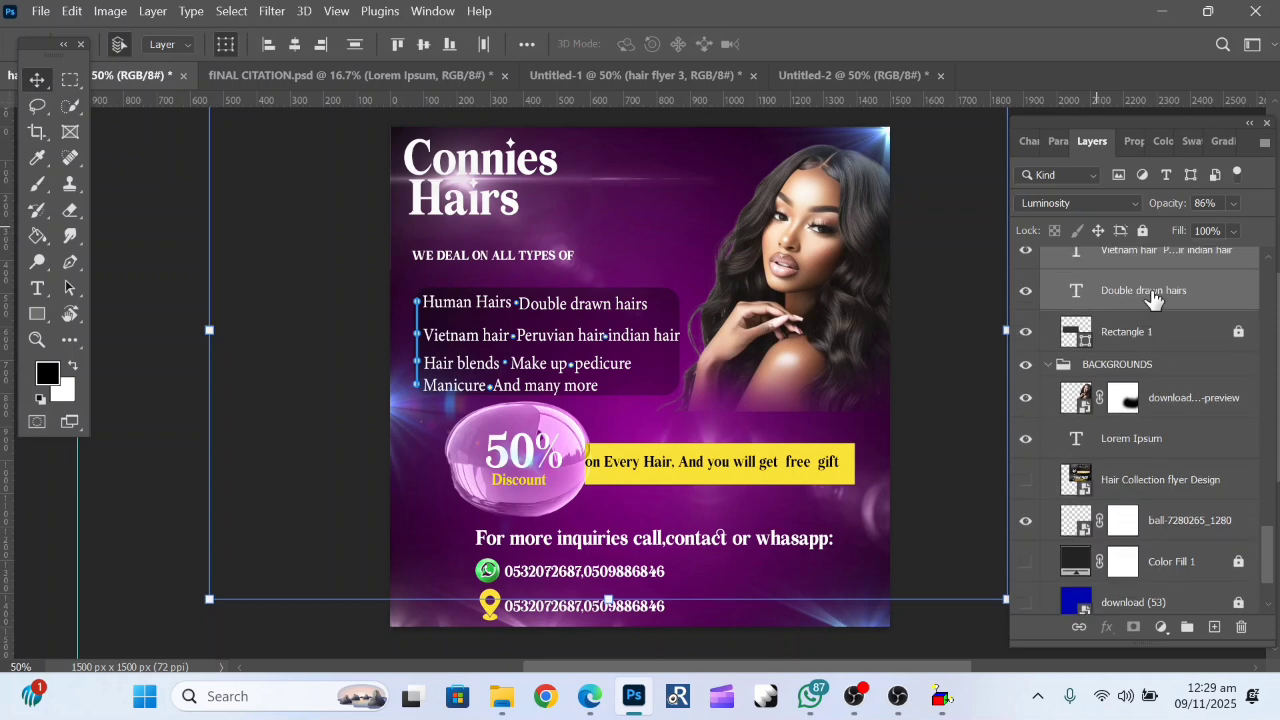
pyautogui.scroll(6, 1153, 297)
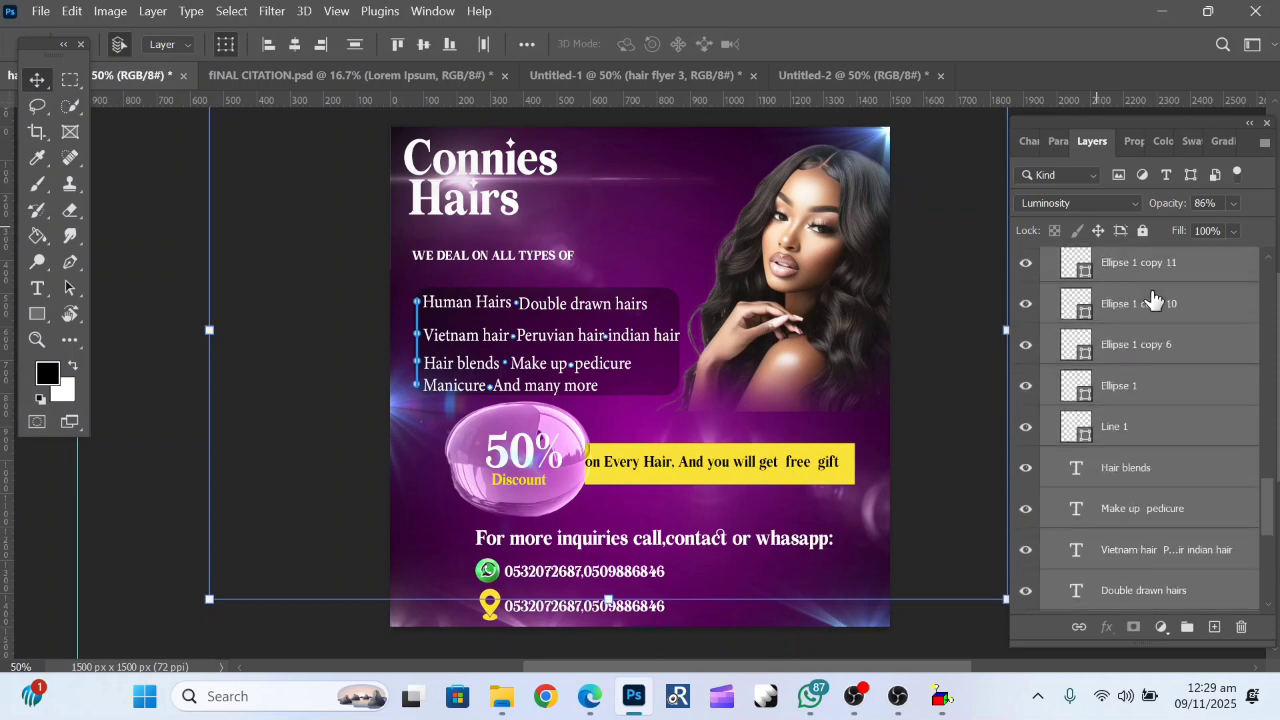
pyautogui.click(1079, 627)
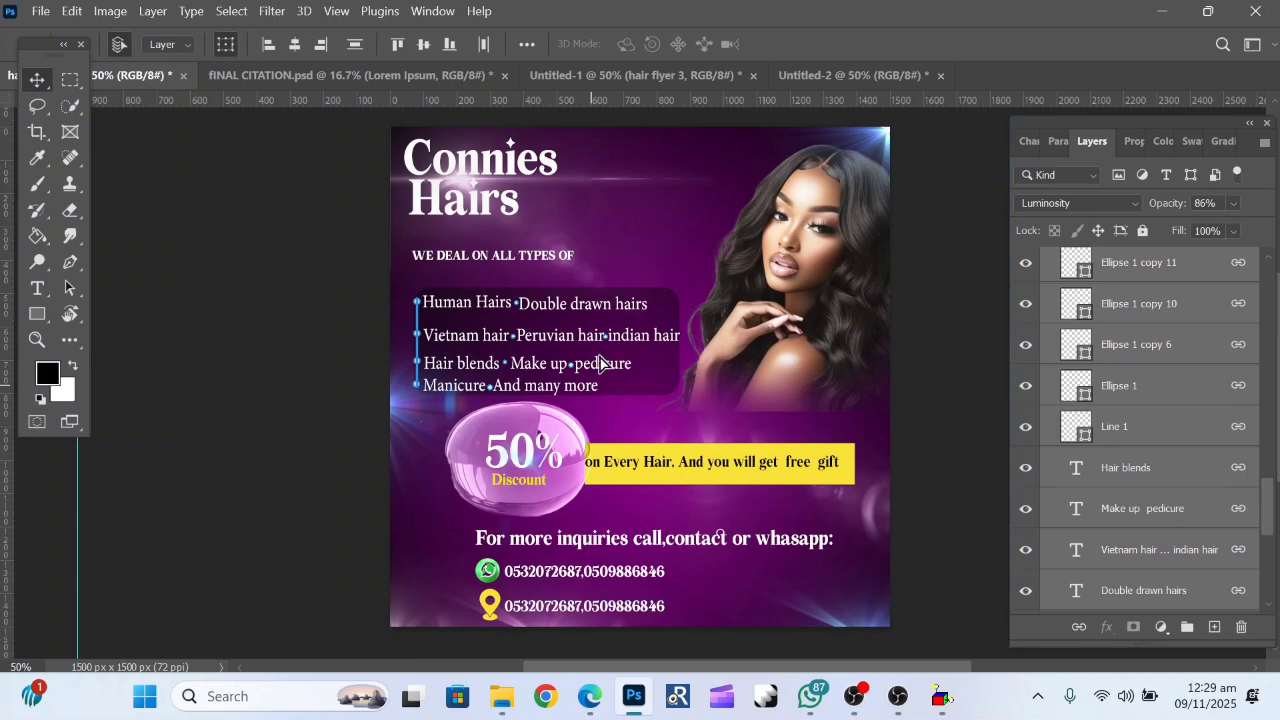
# Copy the linked layers into Untitled-2 and position the services list below WE DEAL ON ALL TYPES OF, with its bullet line on the guide.
pyautogui.moveTo(671, 329); pyautogui.dragTo(847, 80)
pyautogui.click(854, 75)
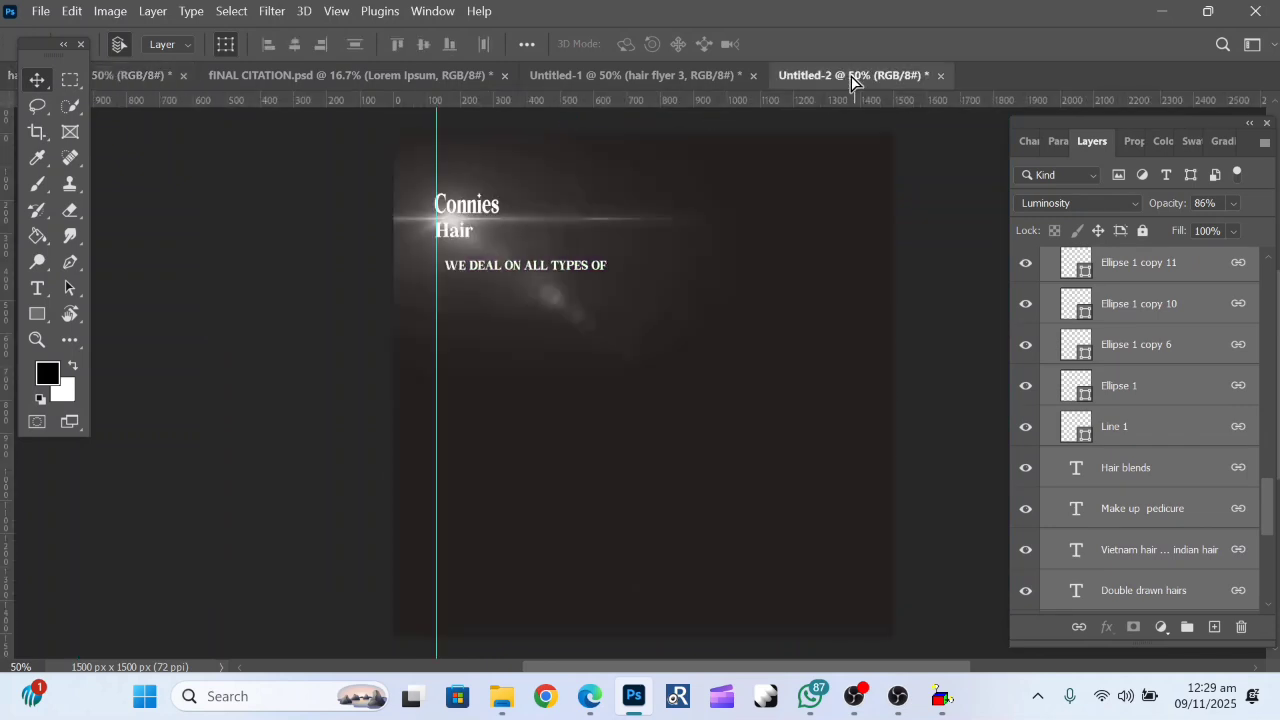
pyautogui.moveTo(472, 377); pyautogui.dragTo(592, 349)
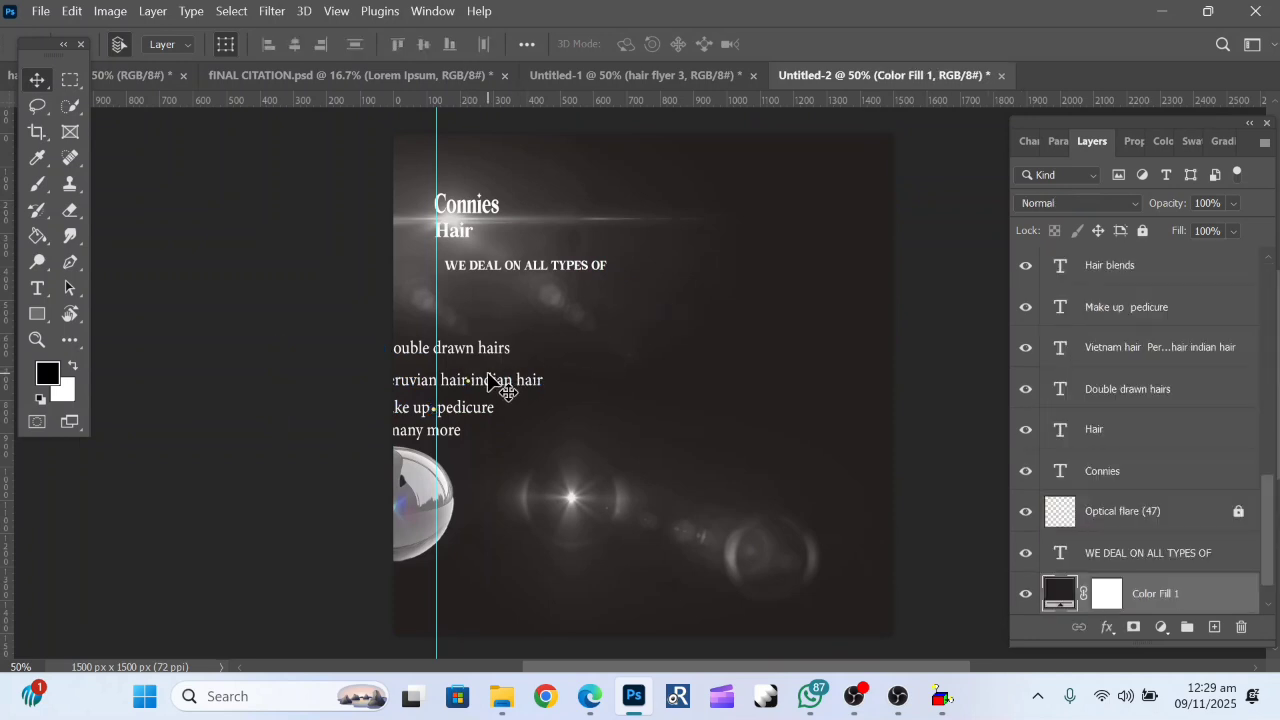
pyautogui.moveTo(489, 372); pyautogui.dragTo(646, 340)
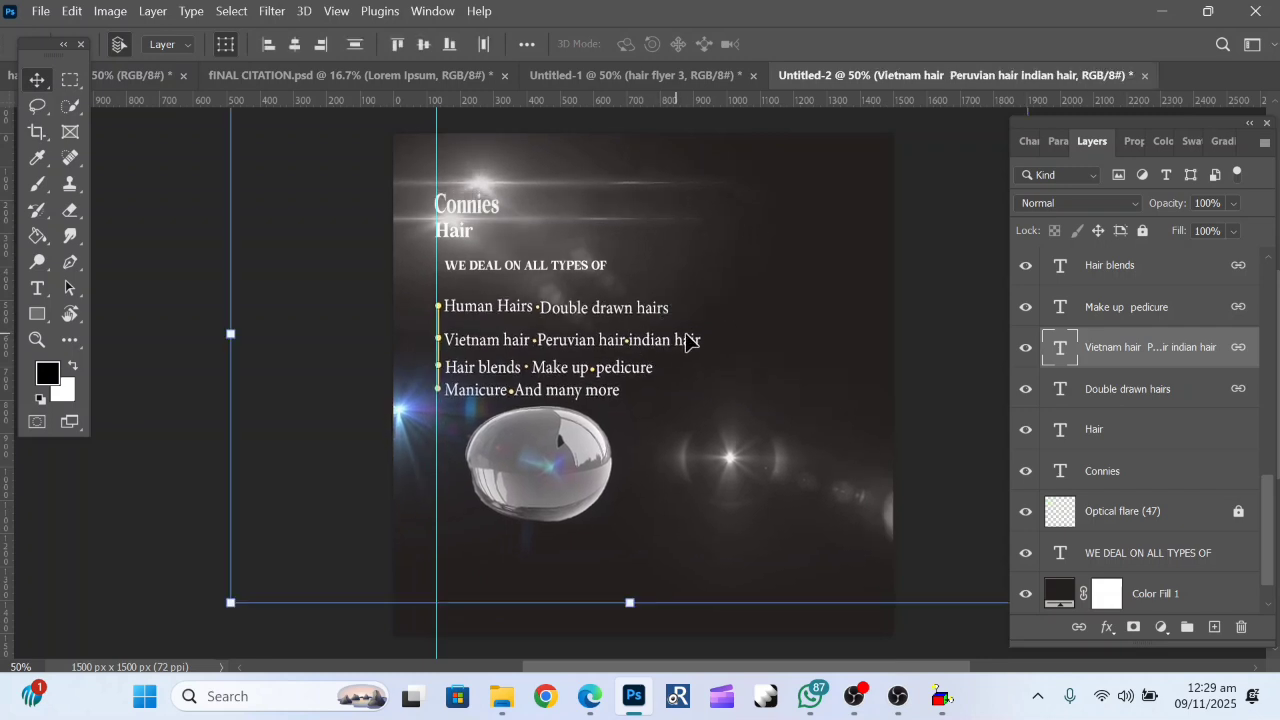
# Select the glass sphere layer and move it above Optical flare (48) copy 3 in the layer order.
pyautogui.click(716, 360)
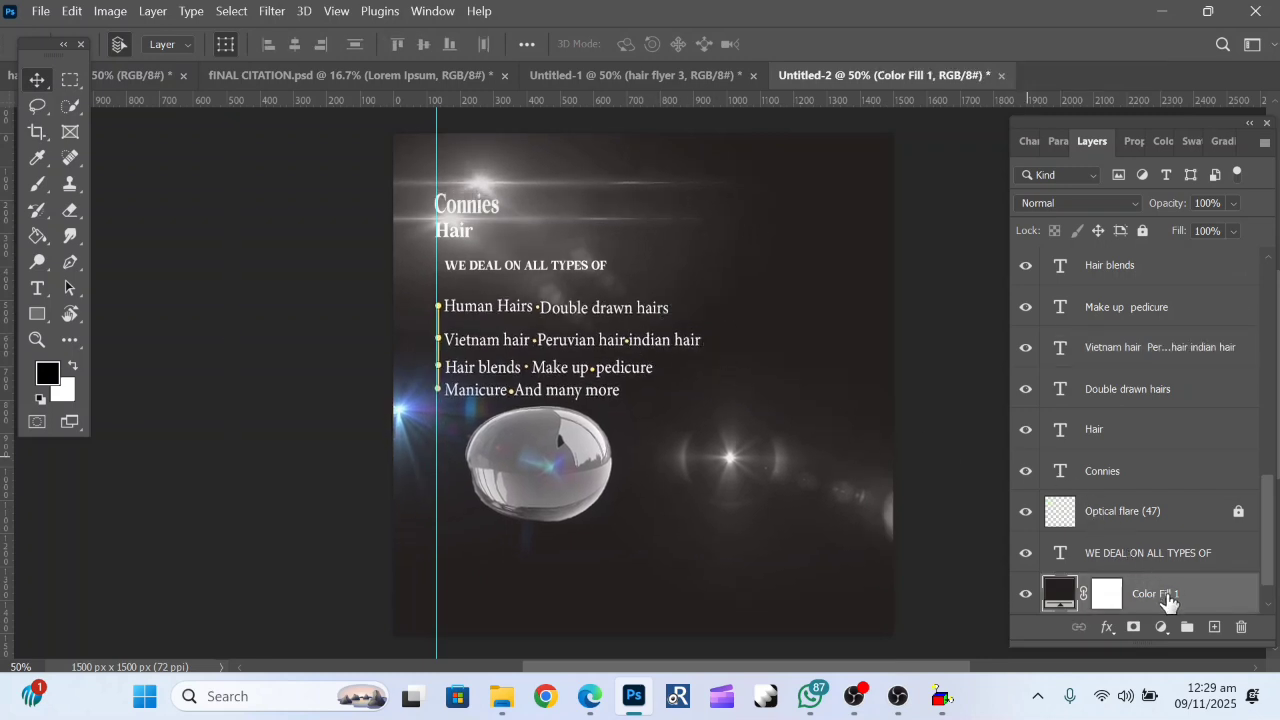
pyautogui.click(539, 438)
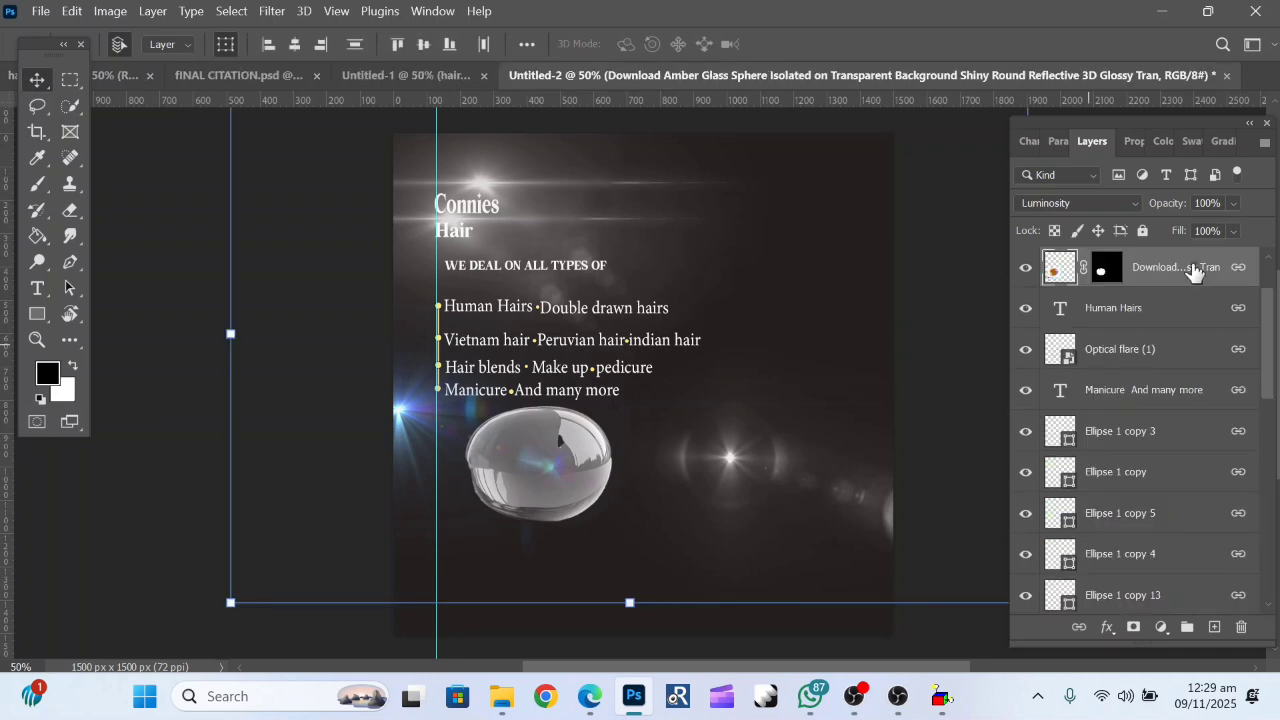
pyautogui.moveTo(1193, 272)
pyautogui.mouseDown()
pyautogui.moveTo(1152, 197)
pyautogui.moveTo(1172, 338)
pyautogui.moveTo(1150, 112)
pyautogui.moveTo(1184, 279)
pyautogui.mouseUp()
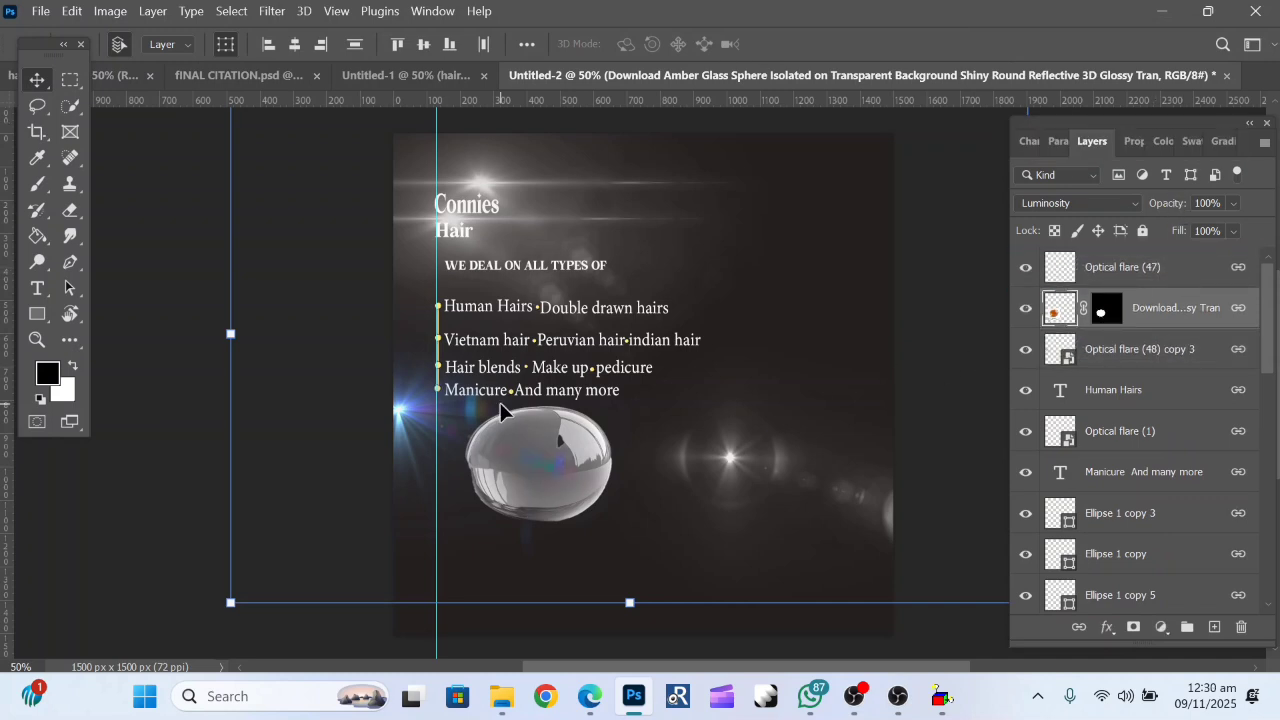
# Compare the original flyer's design and layer stack with the glass sphere and services list copied into Untitled-2.
pyautogui.click(120, 78)
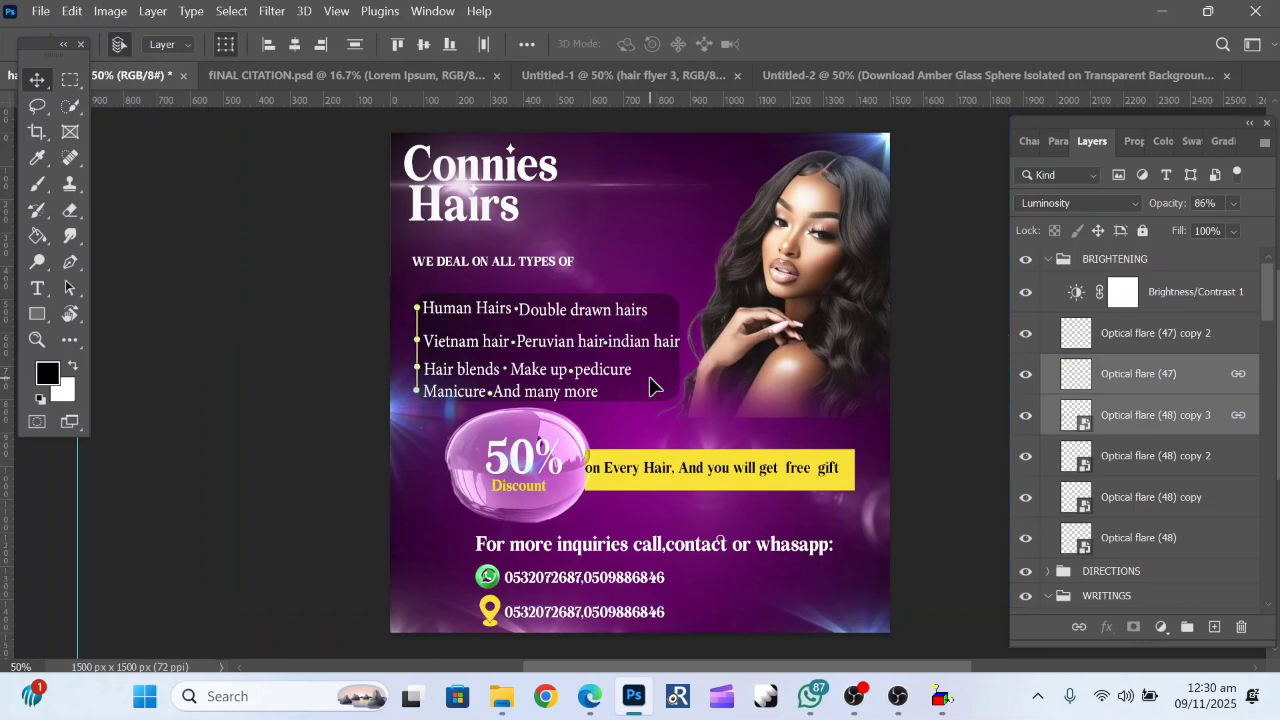
pyautogui.click(650, 378)
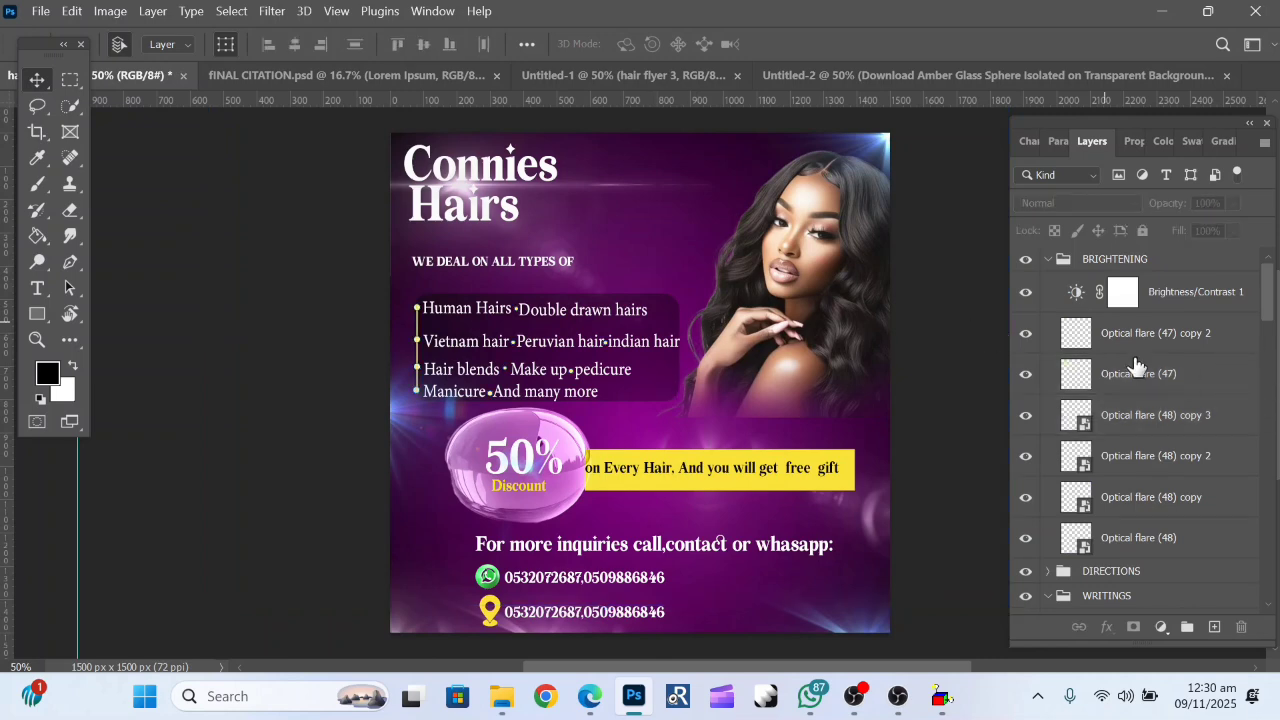
pyautogui.scroll(-10, 1144, 358)
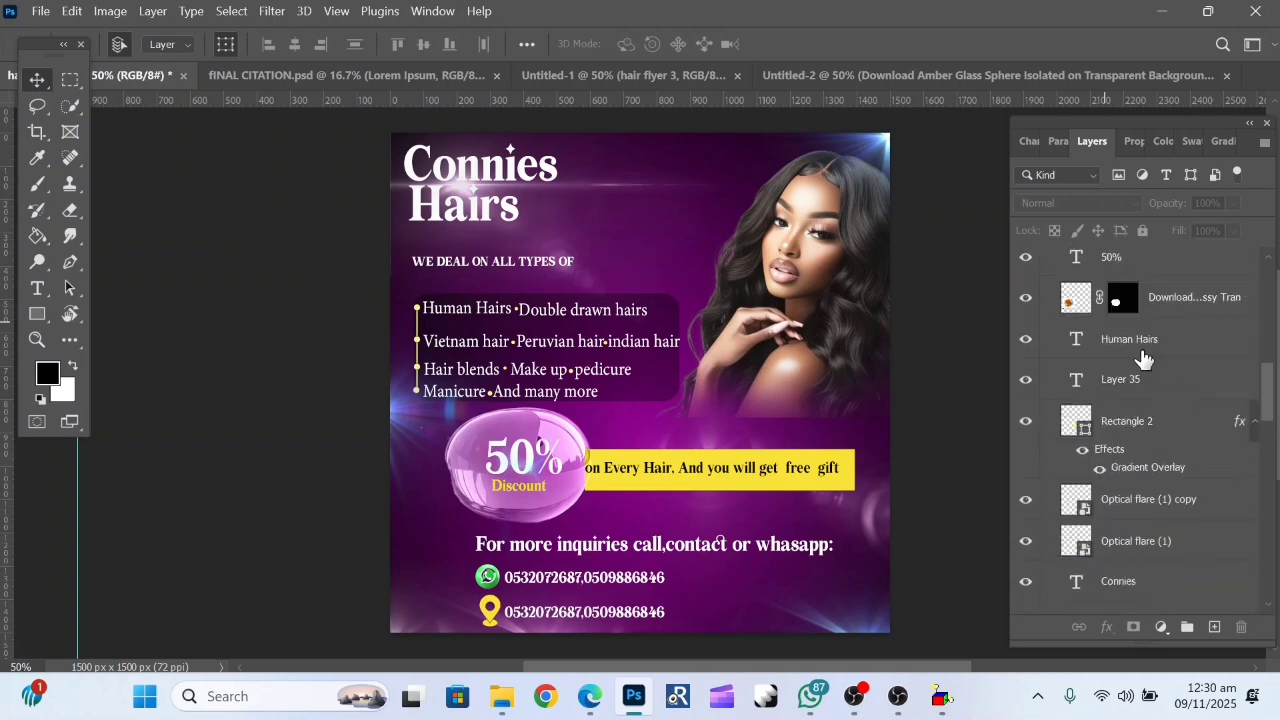
pyautogui.scroll(5, 1144, 358)
pyautogui.scroll(2, 1144, 358)
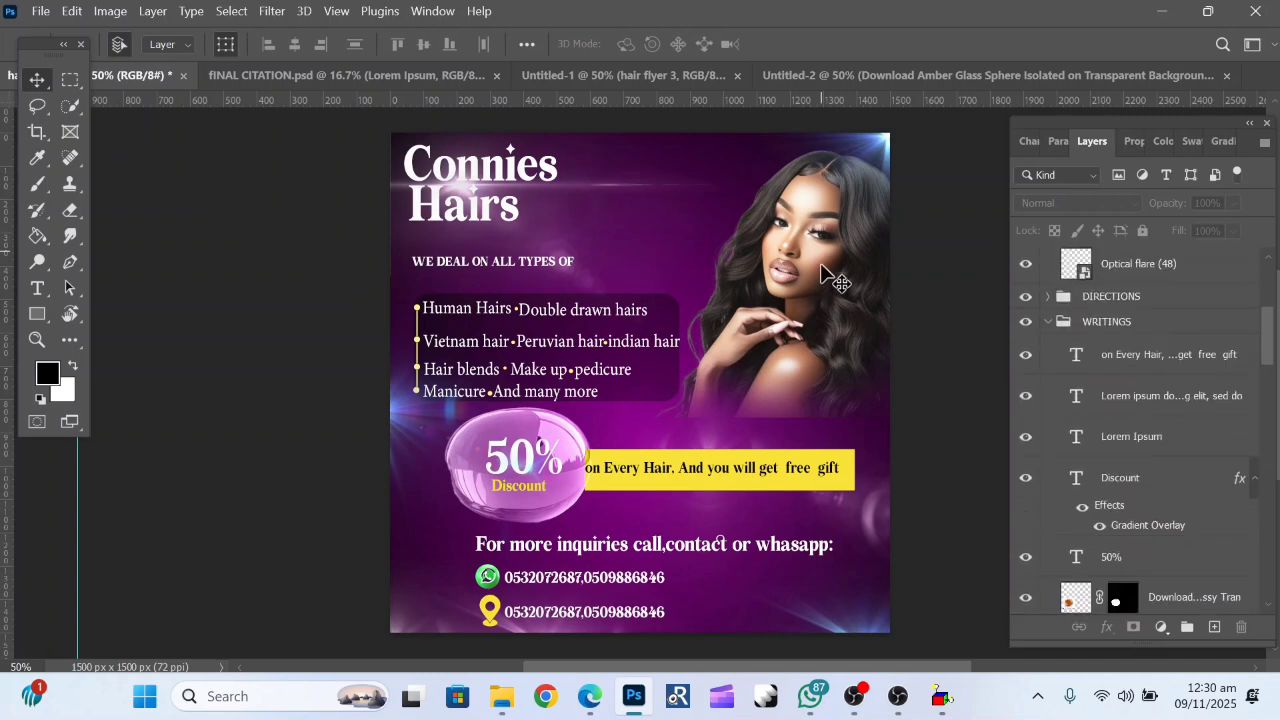
pyautogui.click(915, 78)
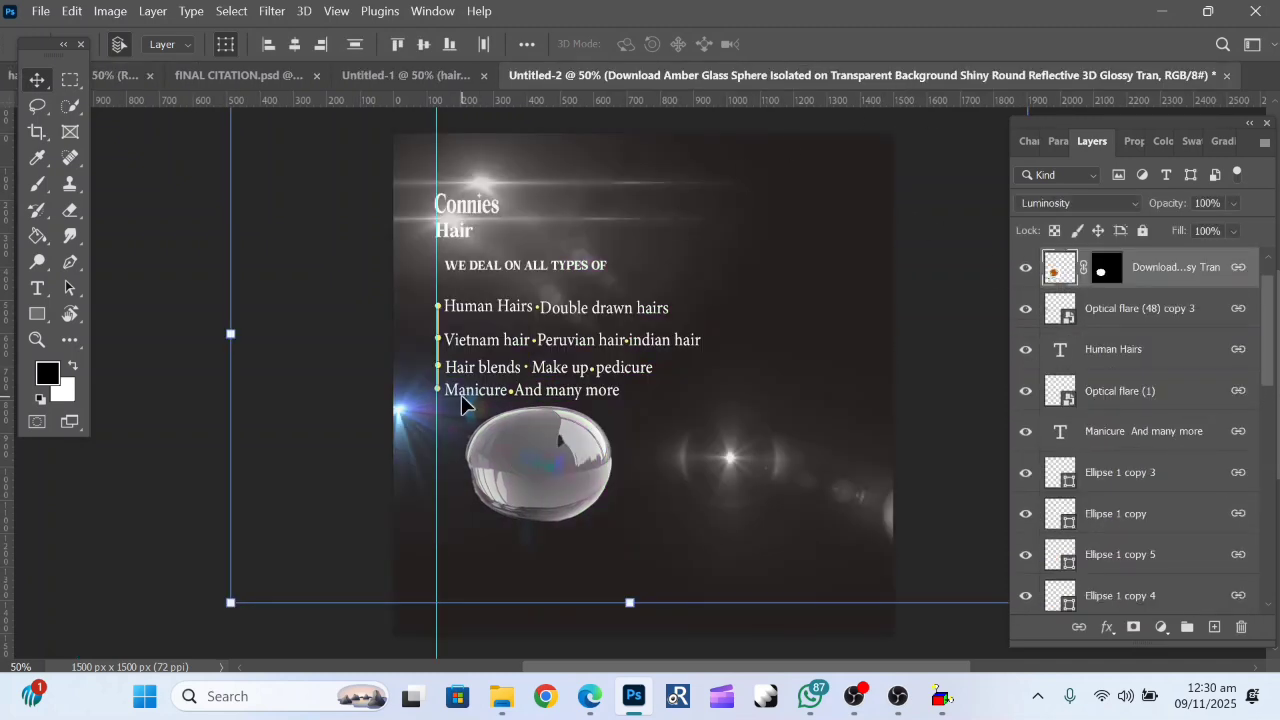
pyautogui.click(538, 350)
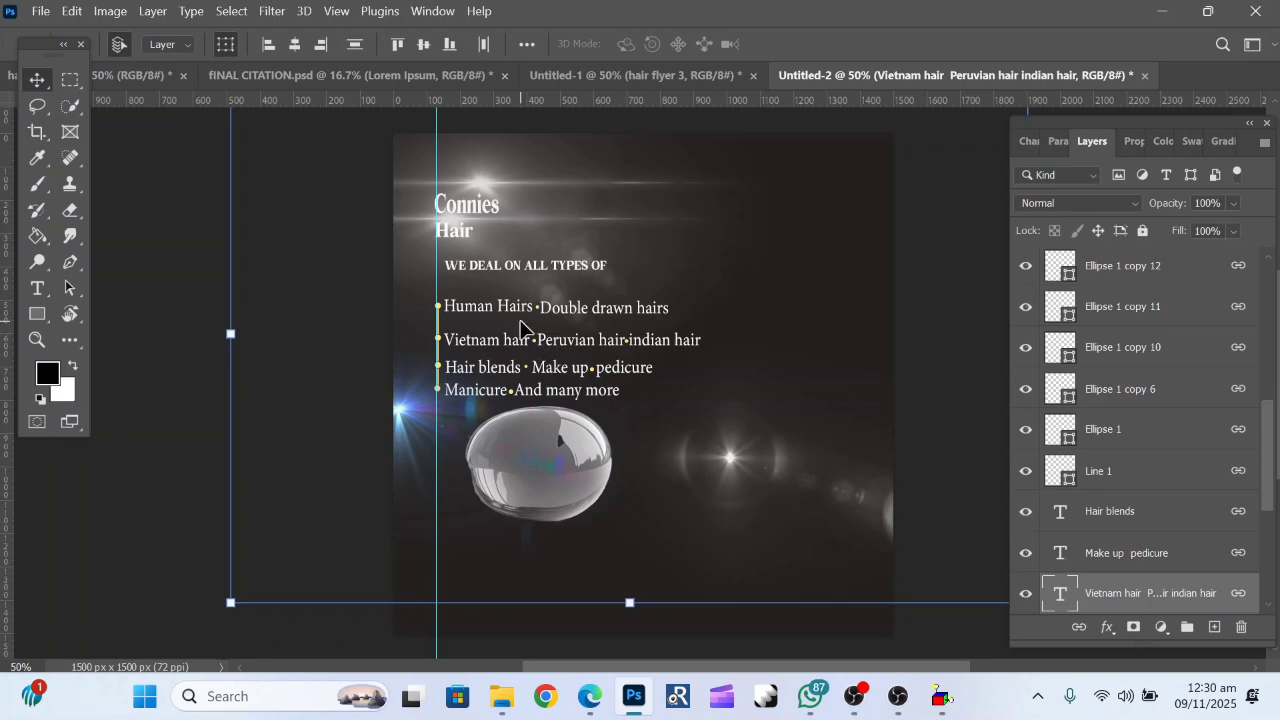
pyautogui.click(745, 318)
pyautogui.click(520, 490)
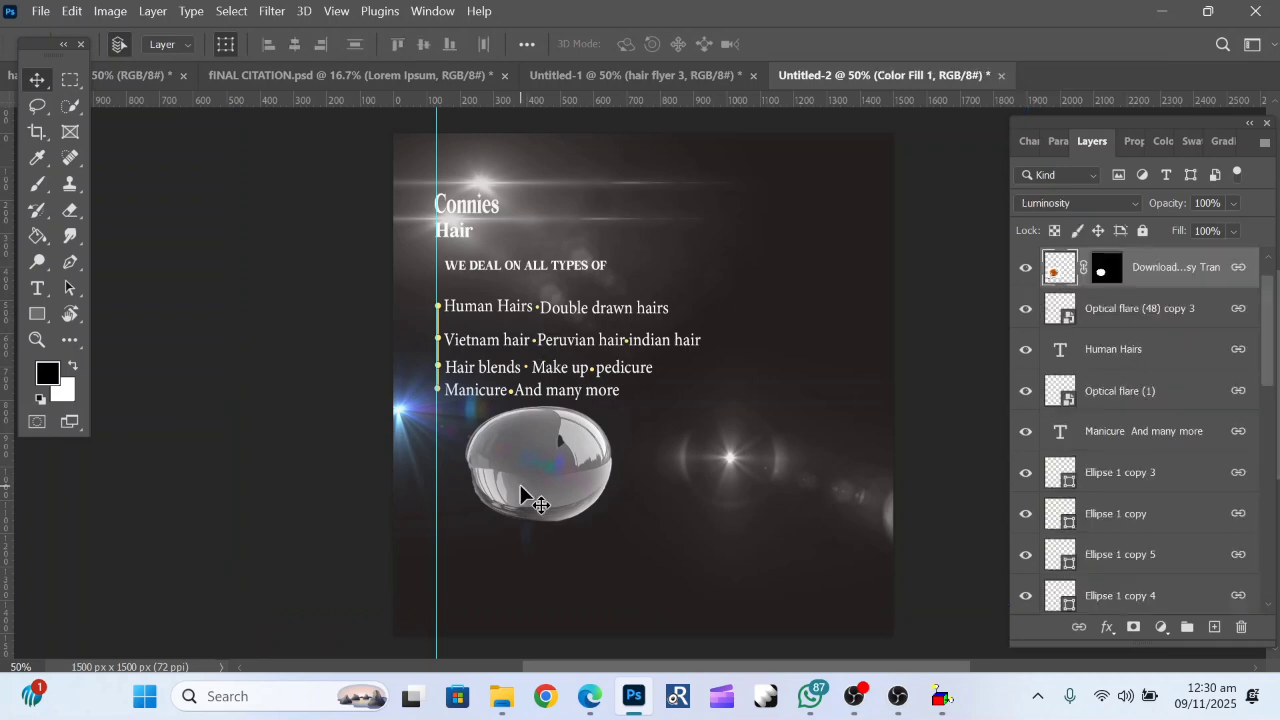
# Copy the yellow Rectangle 2 banner from the original flyer into Untitled-2, positioning it against the glass sphere's right edge.
pyautogui.click(120, 77)
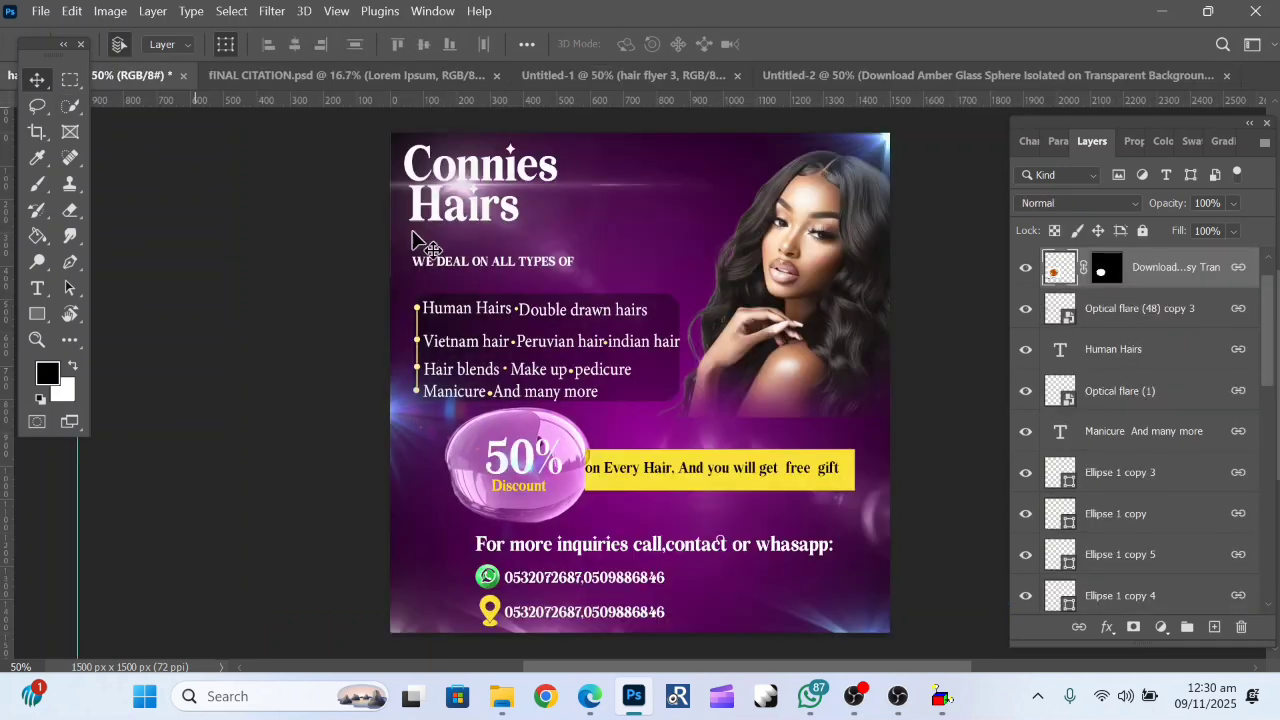
pyautogui.click(527, 468)
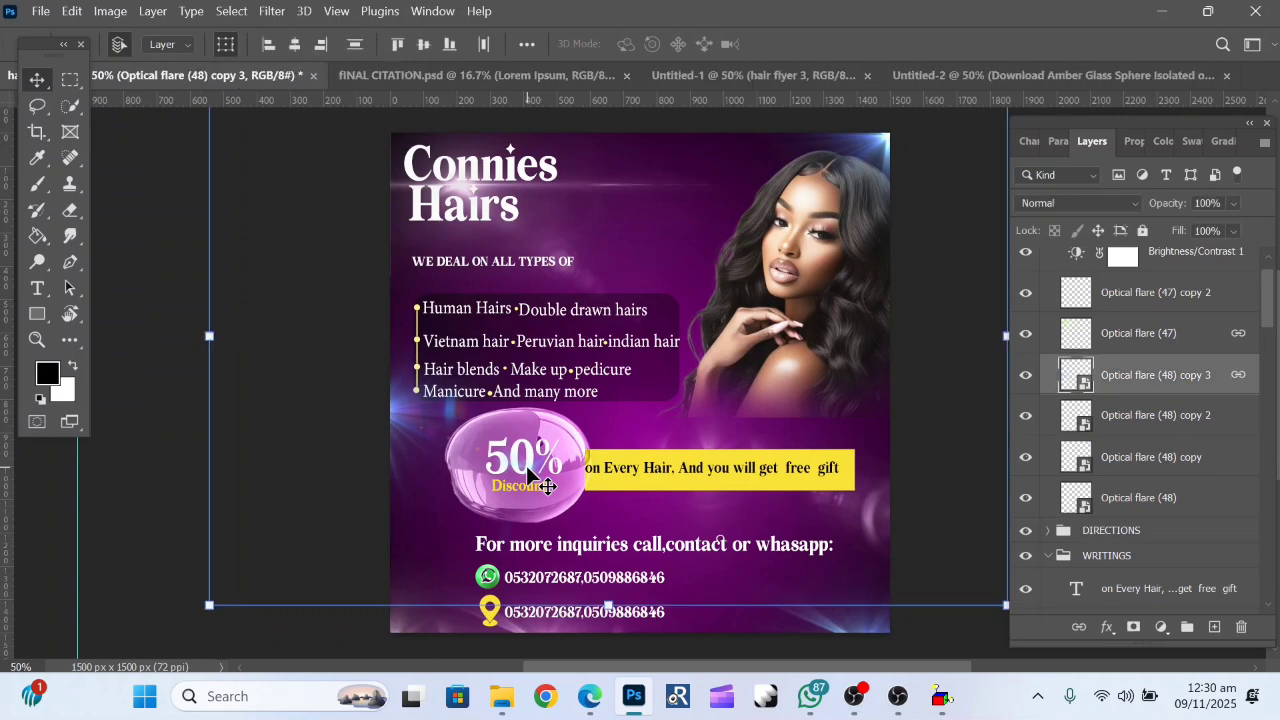
pyautogui.click(556, 475)
pyautogui.click(652, 487)
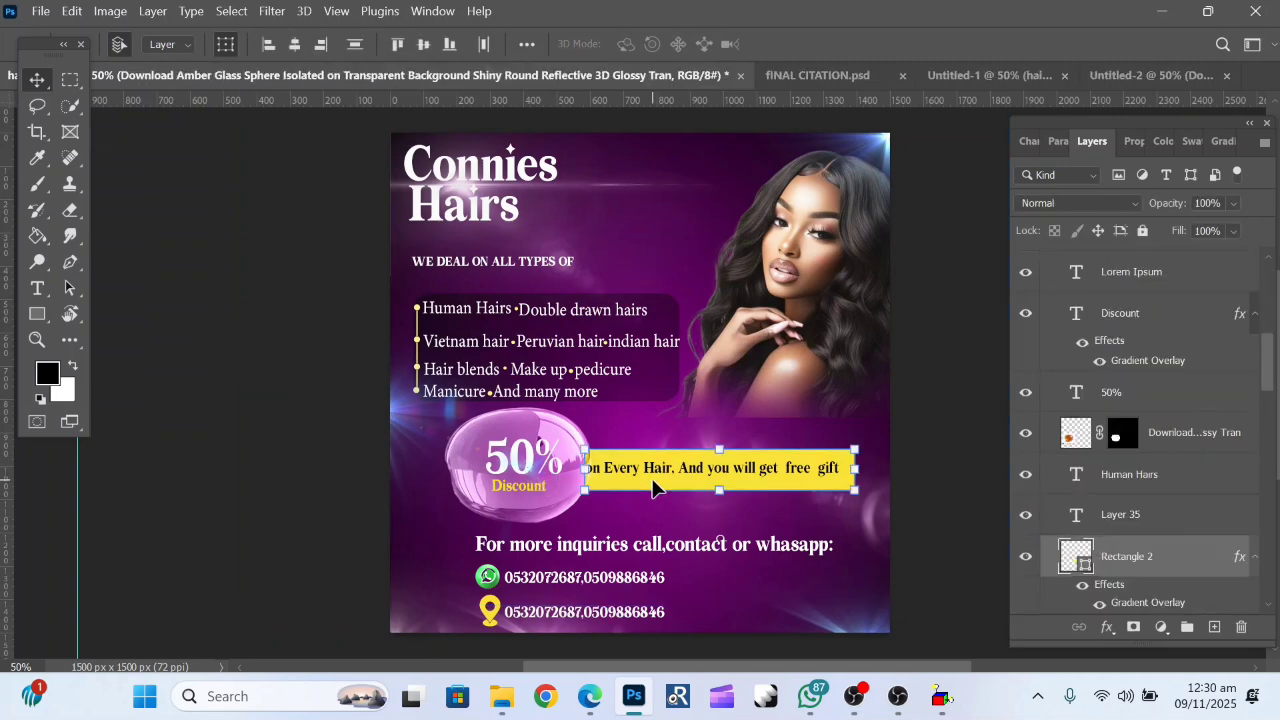
pyautogui.moveTo(652, 487); pyautogui.dragTo(748, 461)
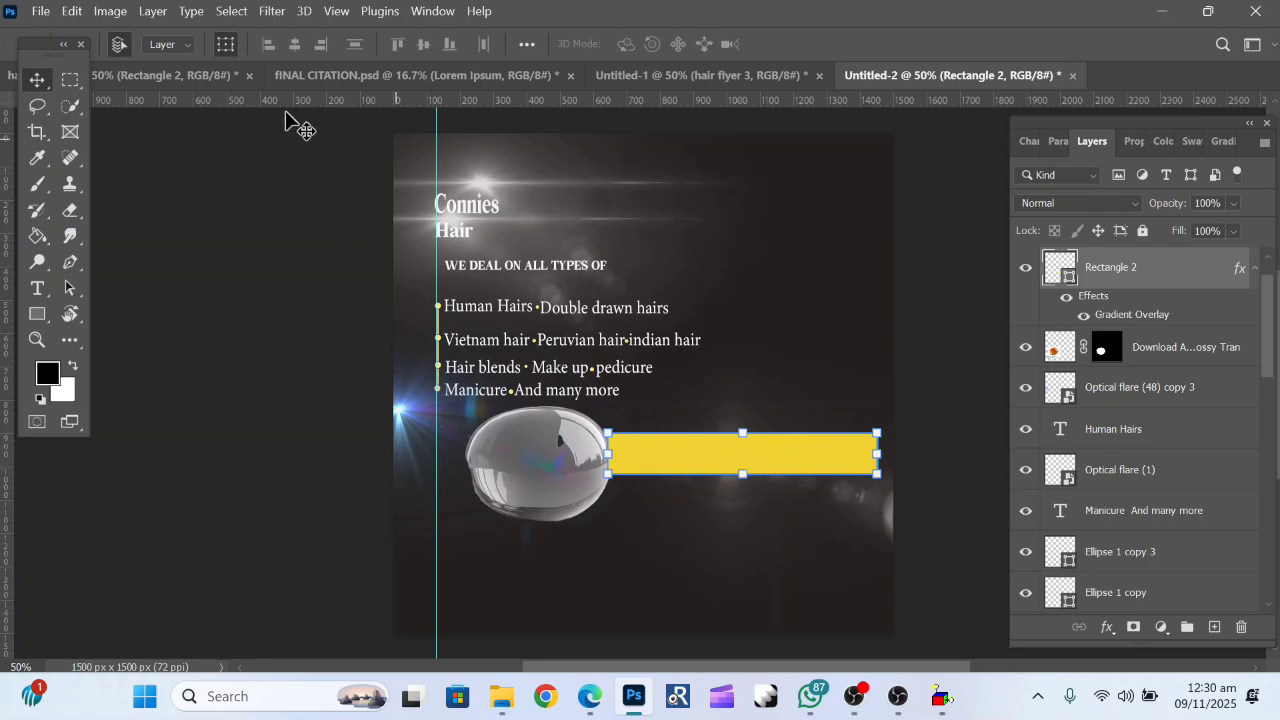
pyautogui.click(164, 75)
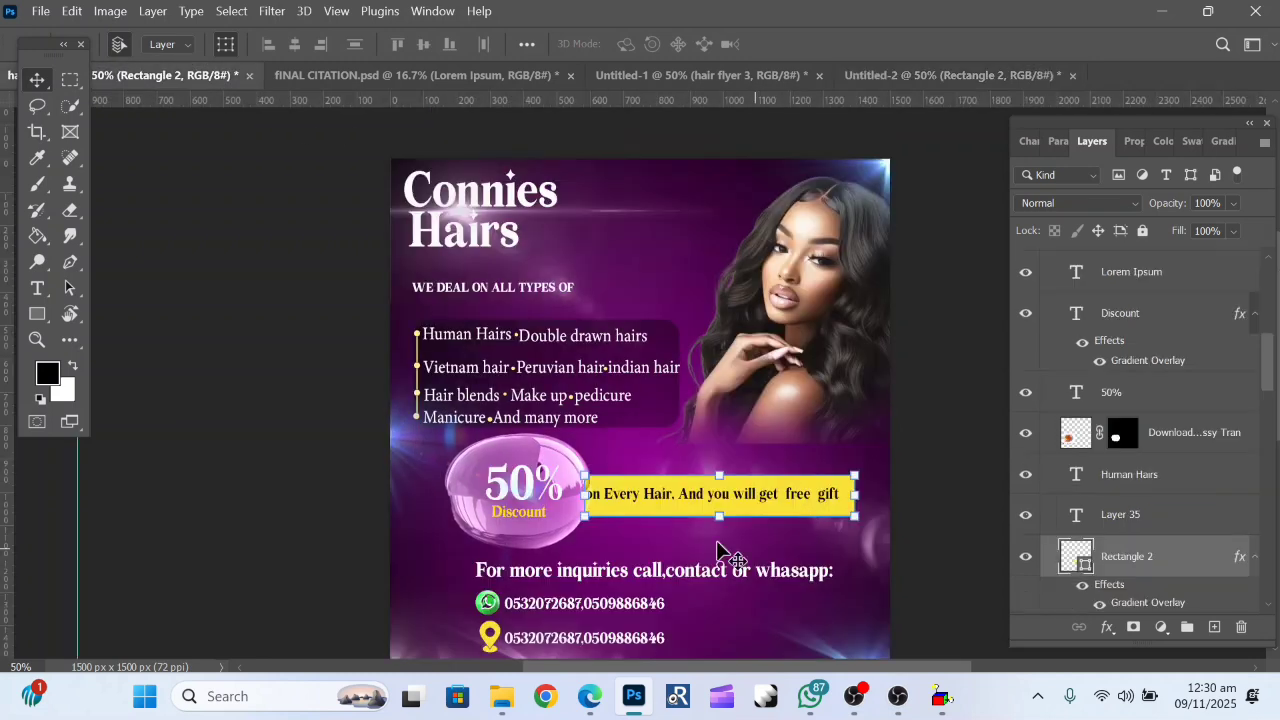
pyautogui.moveTo(652, 500); pyautogui.dragTo(760, 712)
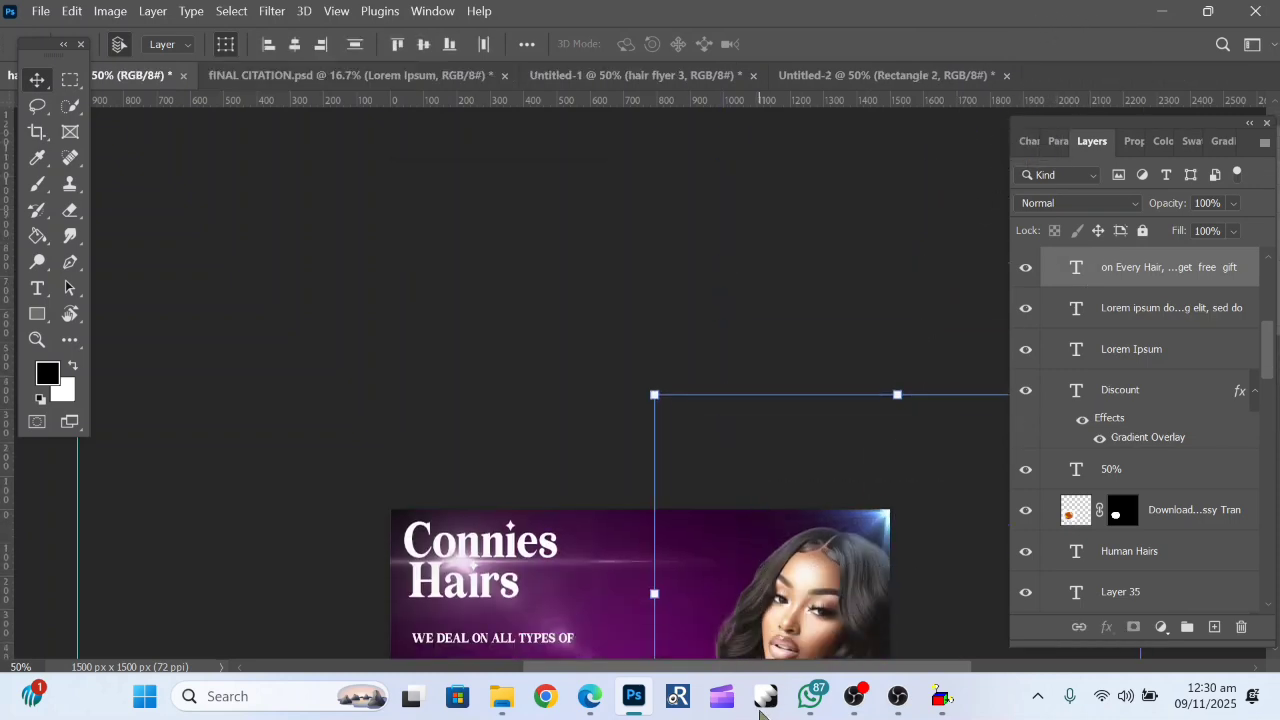
pyautogui.scroll(-3, 670, 575)
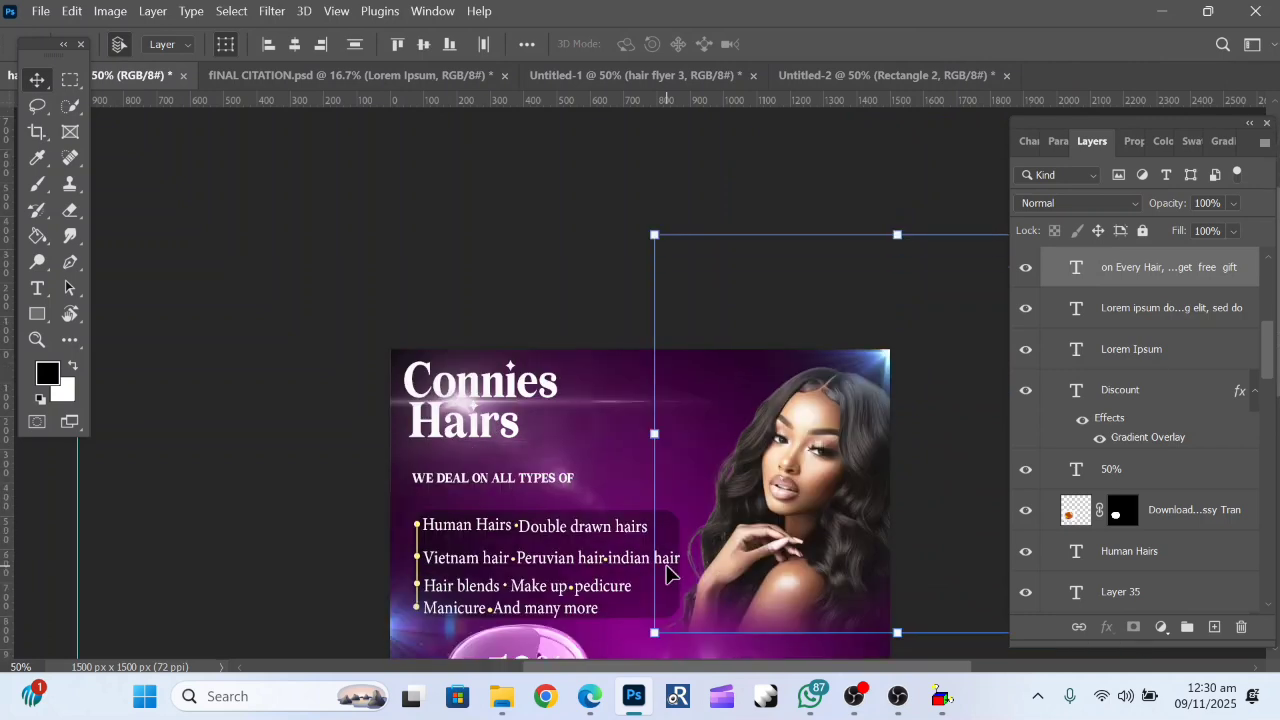
pyautogui.scroll(-4, 670, 575)
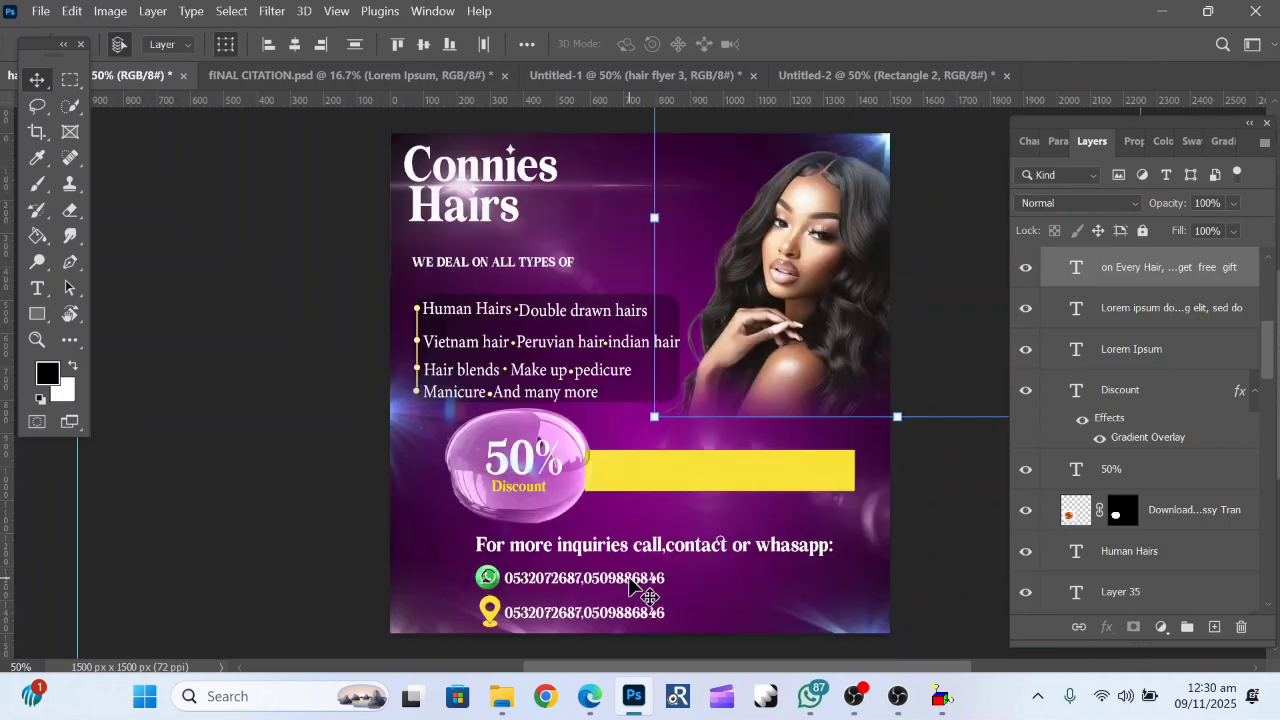
pyautogui.hotkey('ctrl', 'z')
pyautogui.click(783, 517)
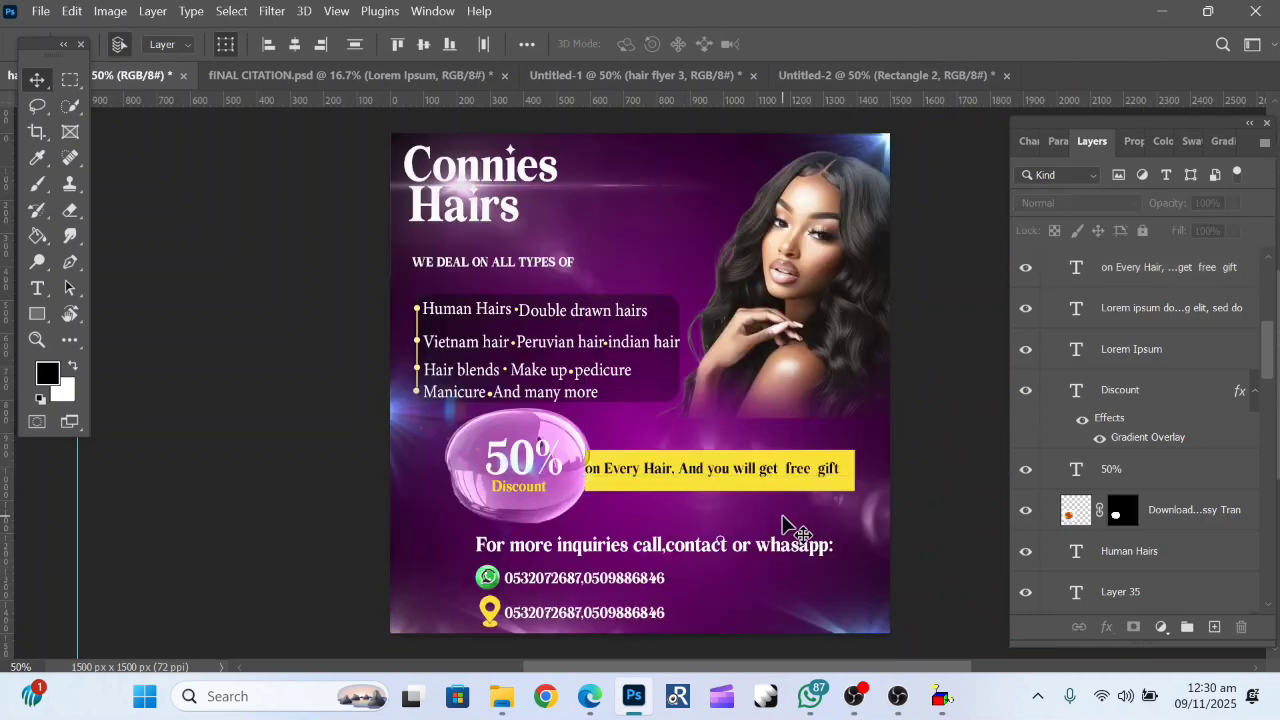
# Copy the text "on Every Hair, And you will get free gift" into Untitled-2 and place it on the yellow banner.
pyautogui.moveTo(757, 482); pyautogui.dragTo(851, 22)
pyautogui.moveTo(846, 76); pyautogui.dragTo(820, 182)
pyautogui.moveTo(712, 455); pyautogui.dragTo(766, 461)
# Copy the 50% text from the original flyer into Untitled-2 and place it on the glass sphere.
pyautogui.click(205, 68)
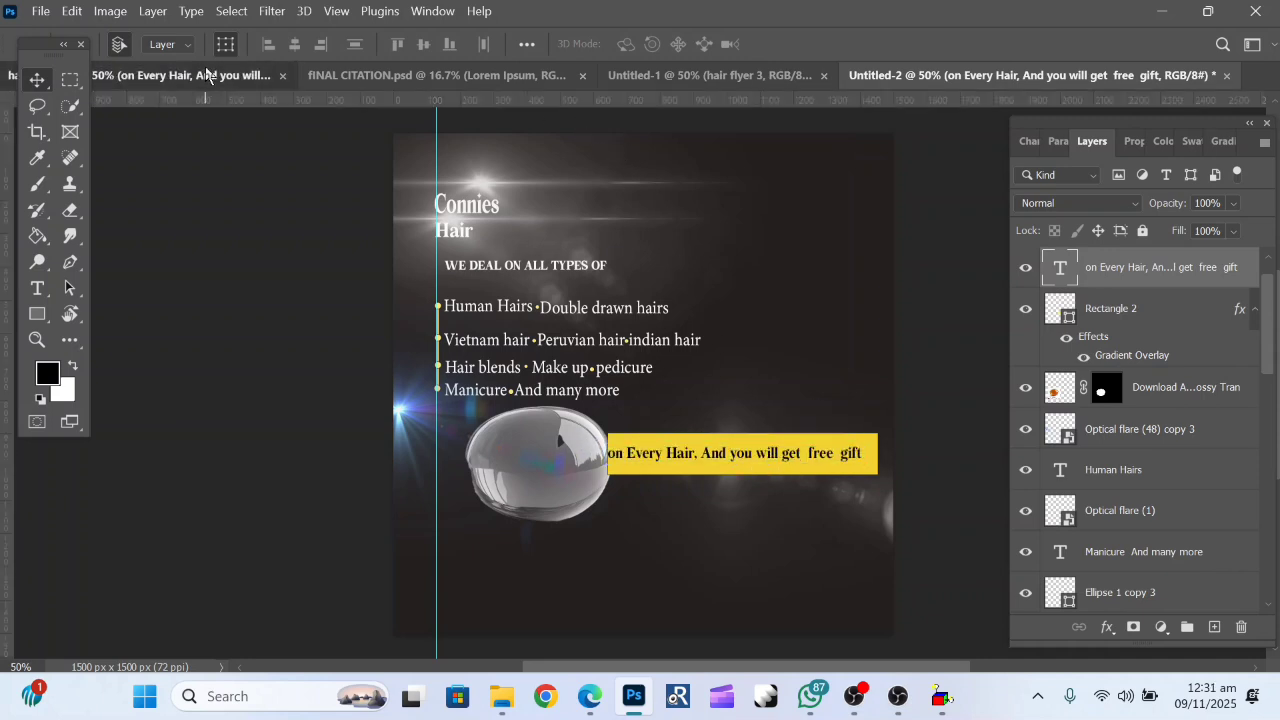
pyautogui.moveTo(545, 455); pyautogui.dragTo(1022, 92)
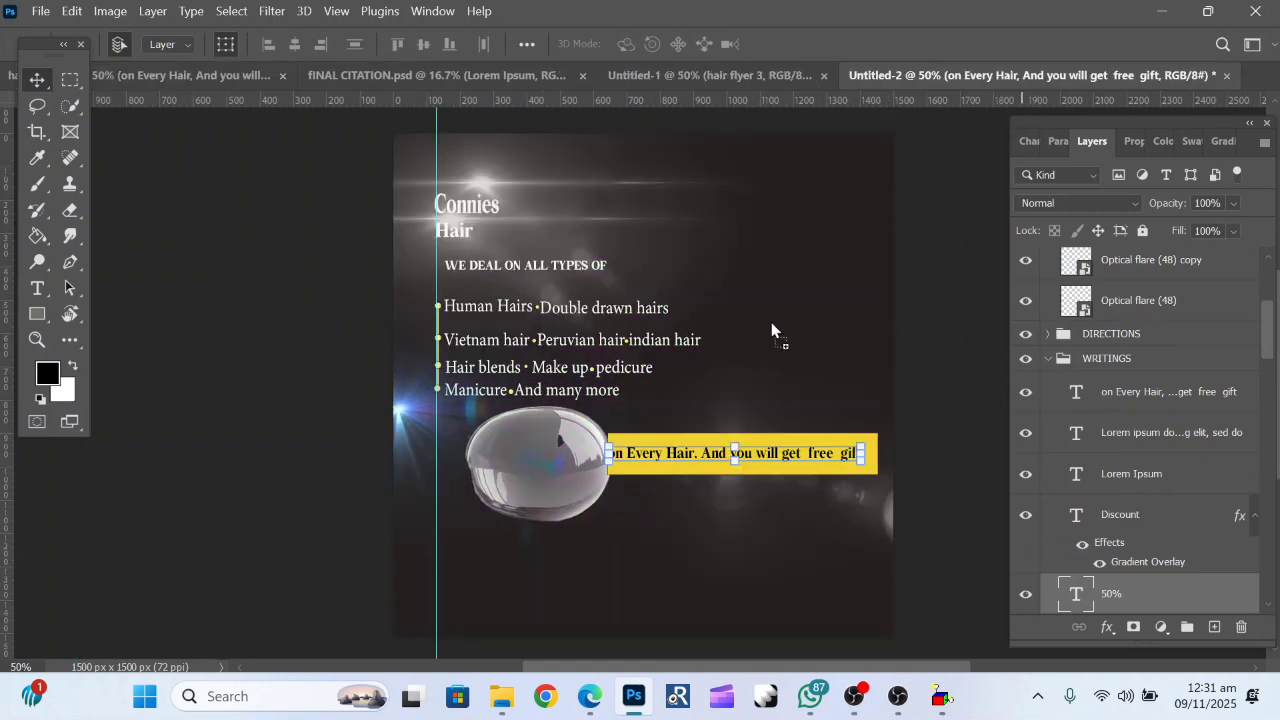
pyautogui.moveTo(771, 322); pyautogui.dragTo(538, 449)
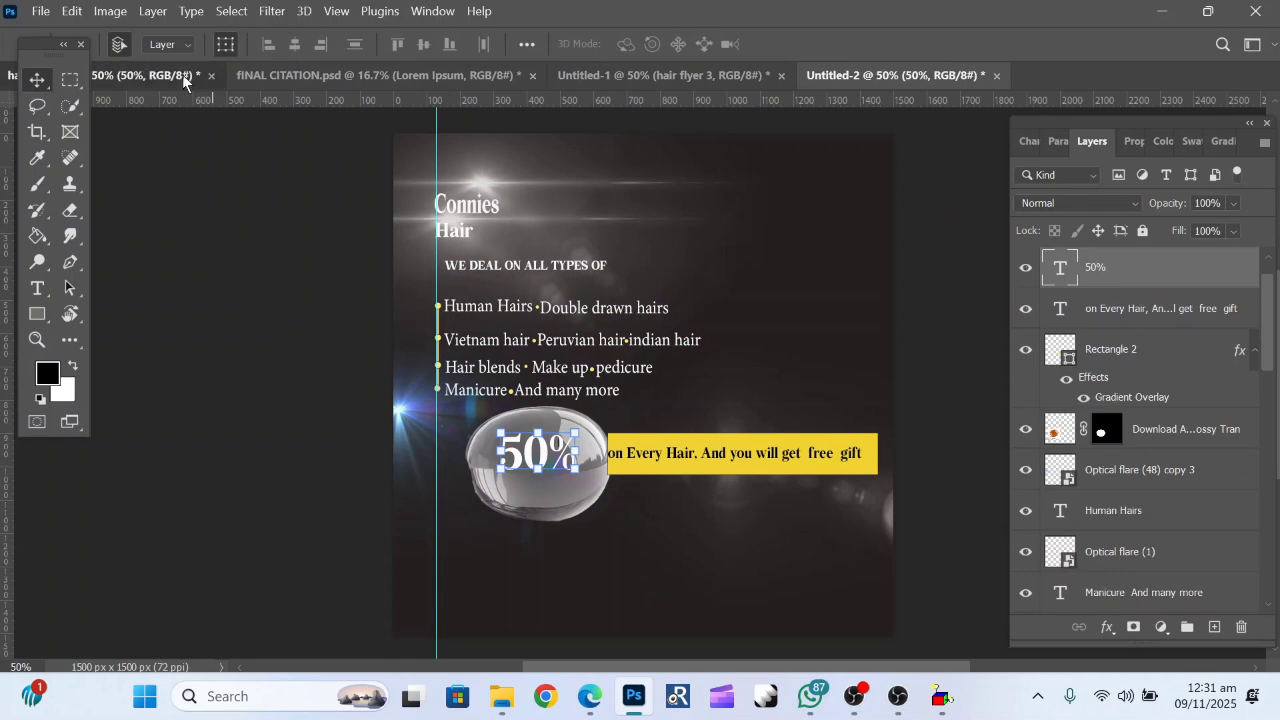
# Reorder the documents so hair flyer.psd follows Untitled-2, and copy its Discount text beneath the 50% on the glass sphere in Untitled-2.
pyautogui.moveTo(182, 74); pyautogui.dragTo(386, 71)
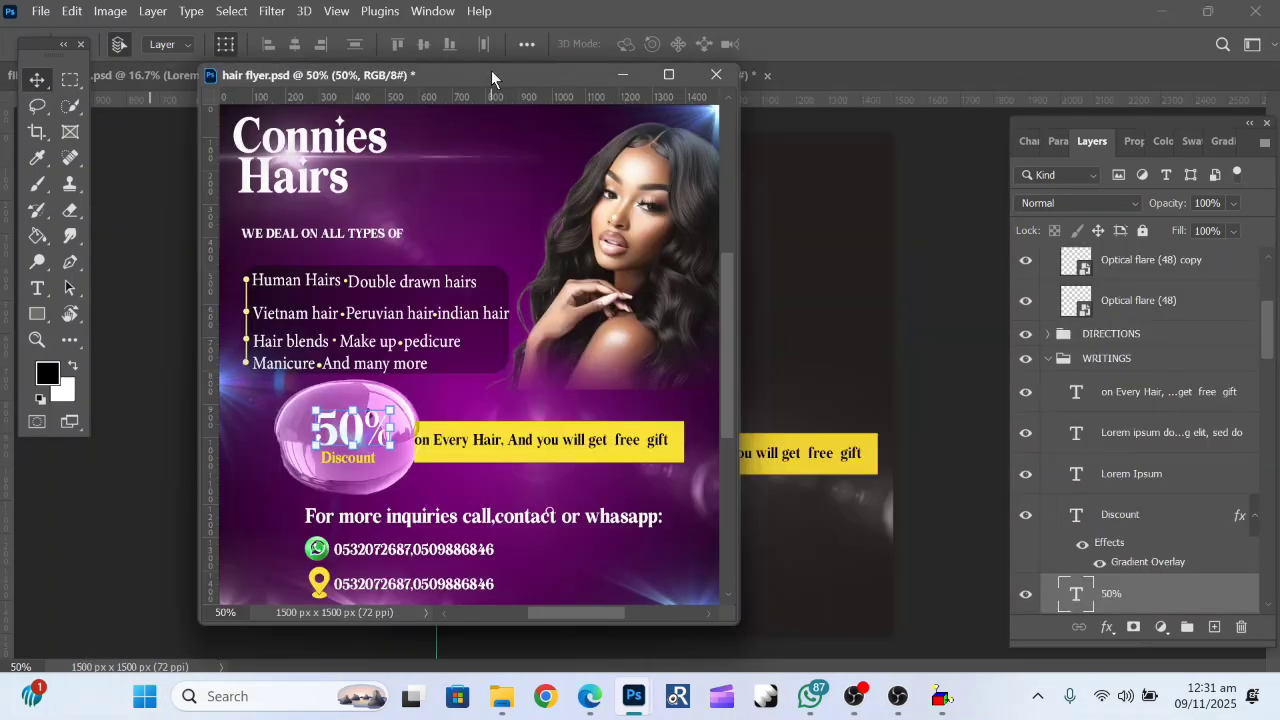
pyautogui.moveTo(491, 70); pyautogui.dragTo(571, 66)
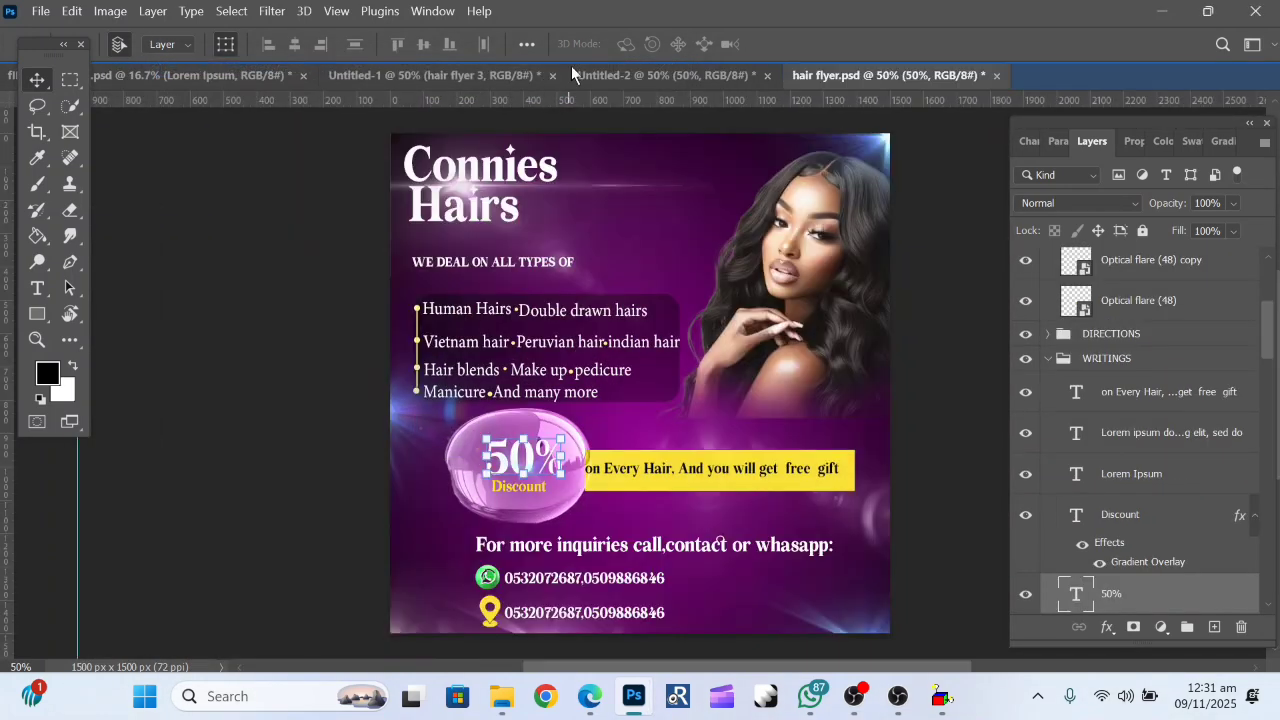
pyautogui.click(542, 518)
pyautogui.click(529, 489)
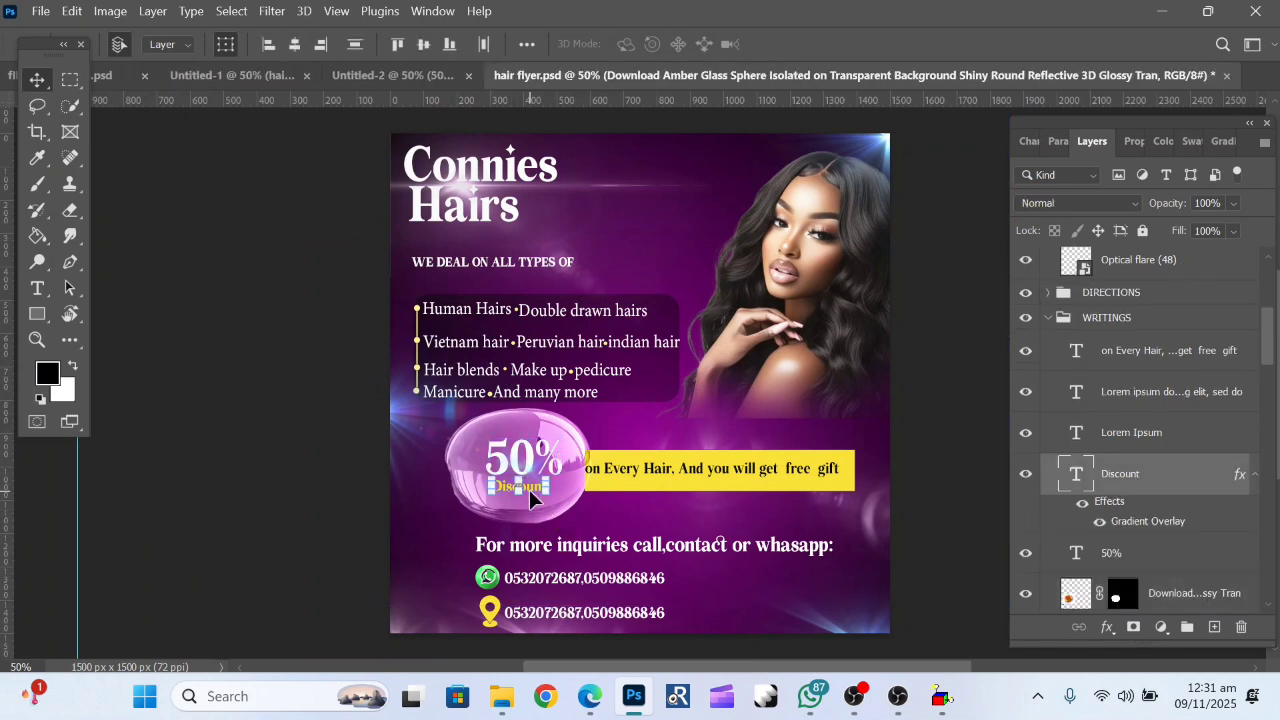
pyautogui.moveTo(529, 489); pyautogui.dragTo(680, 90)
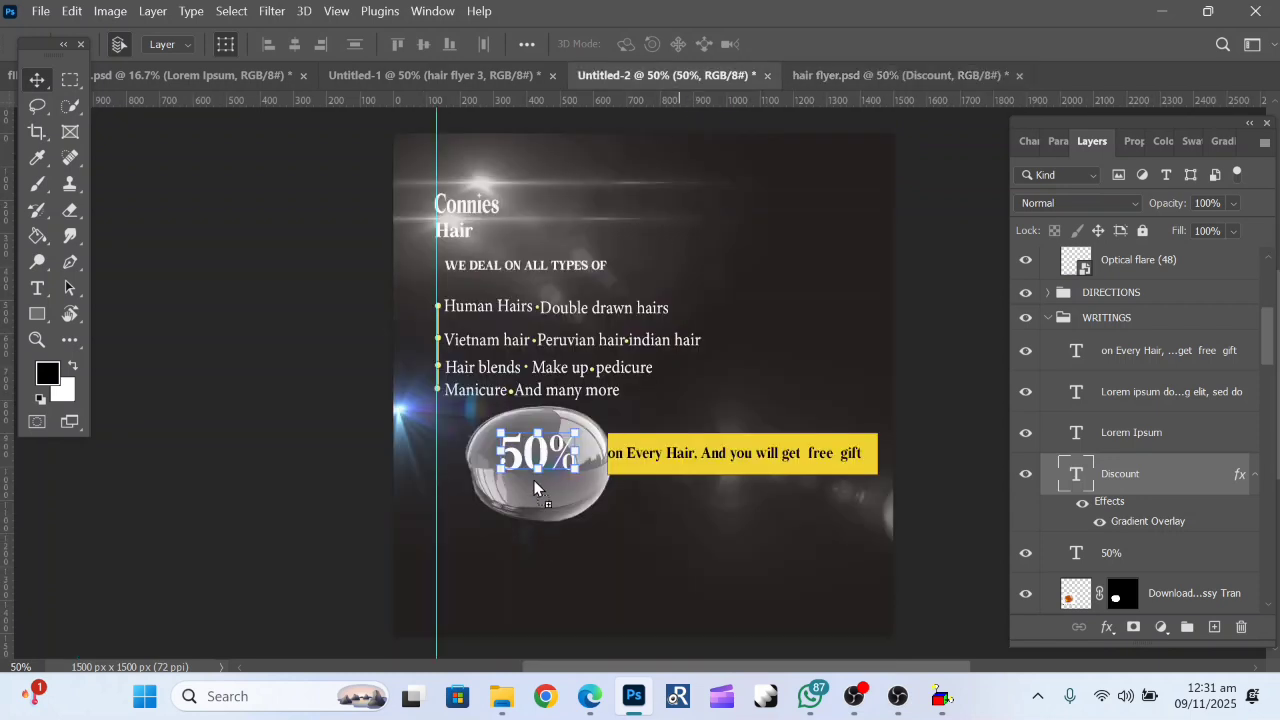
pyautogui.moveTo(534, 488); pyautogui.dragTo(533, 479)
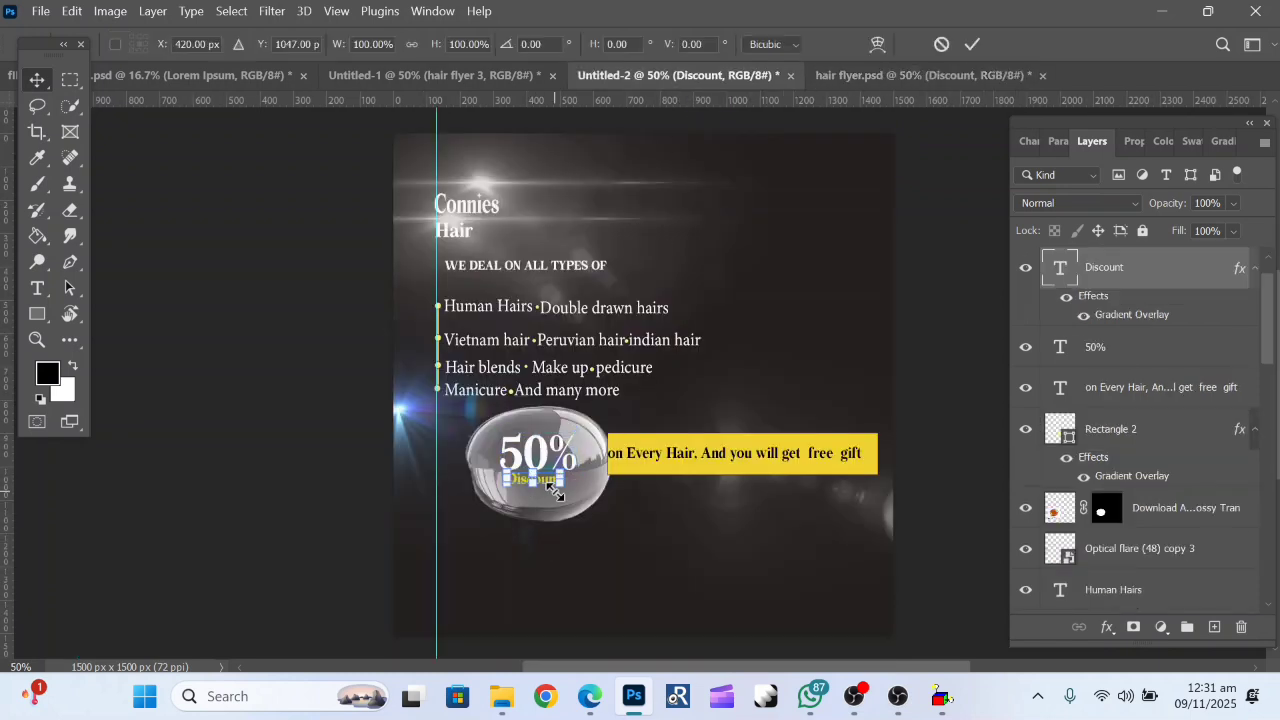
pyautogui.click(174, 73)
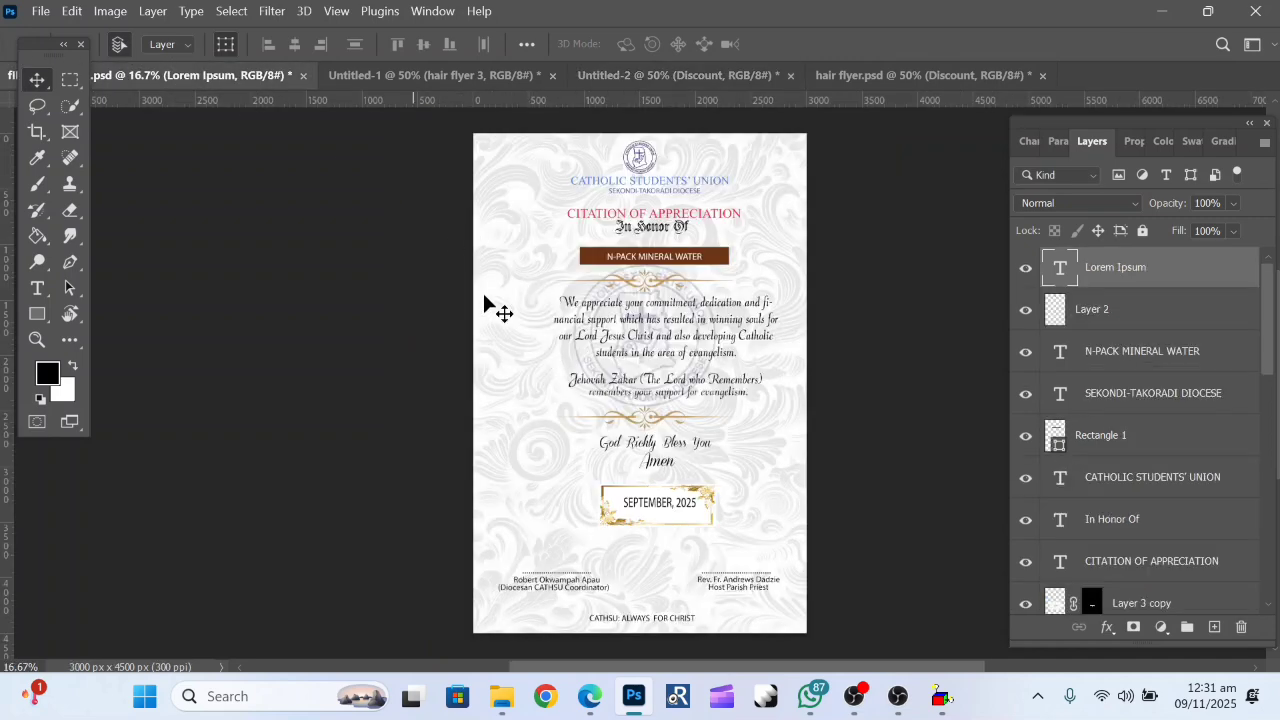
pyautogui.click(428, 76)
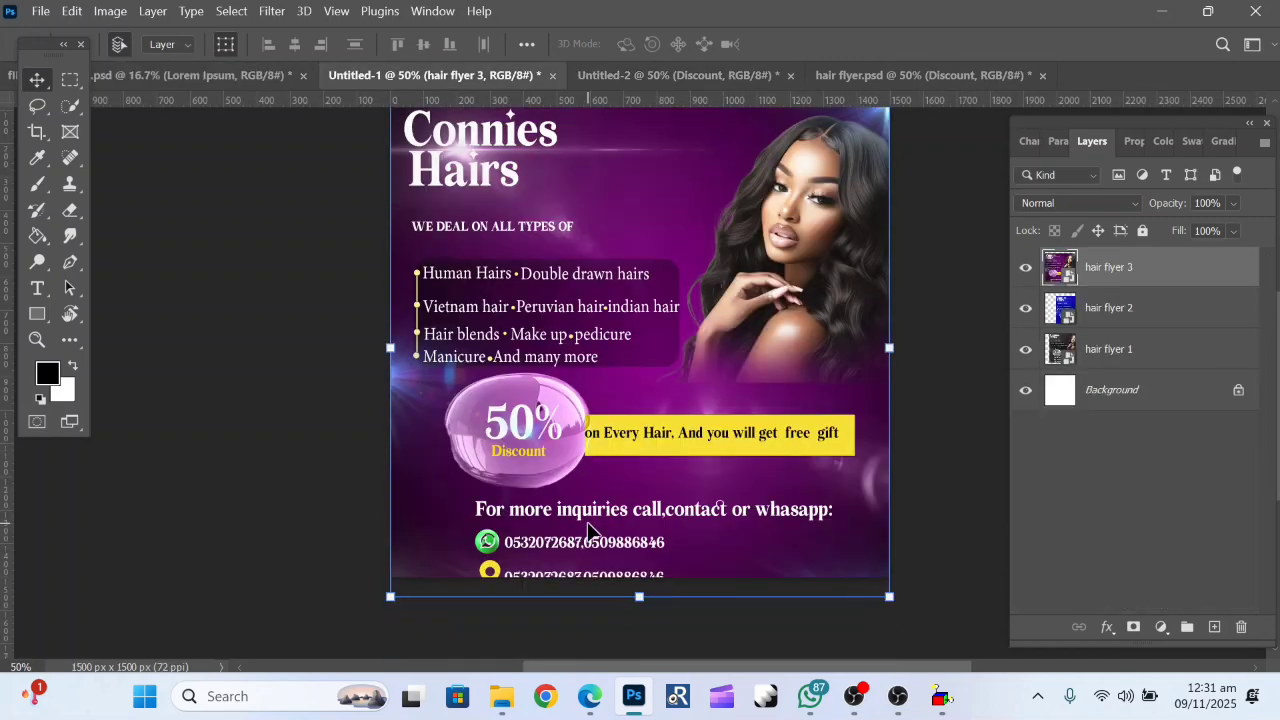
pyautogui.scroll(-1, 591, 530)
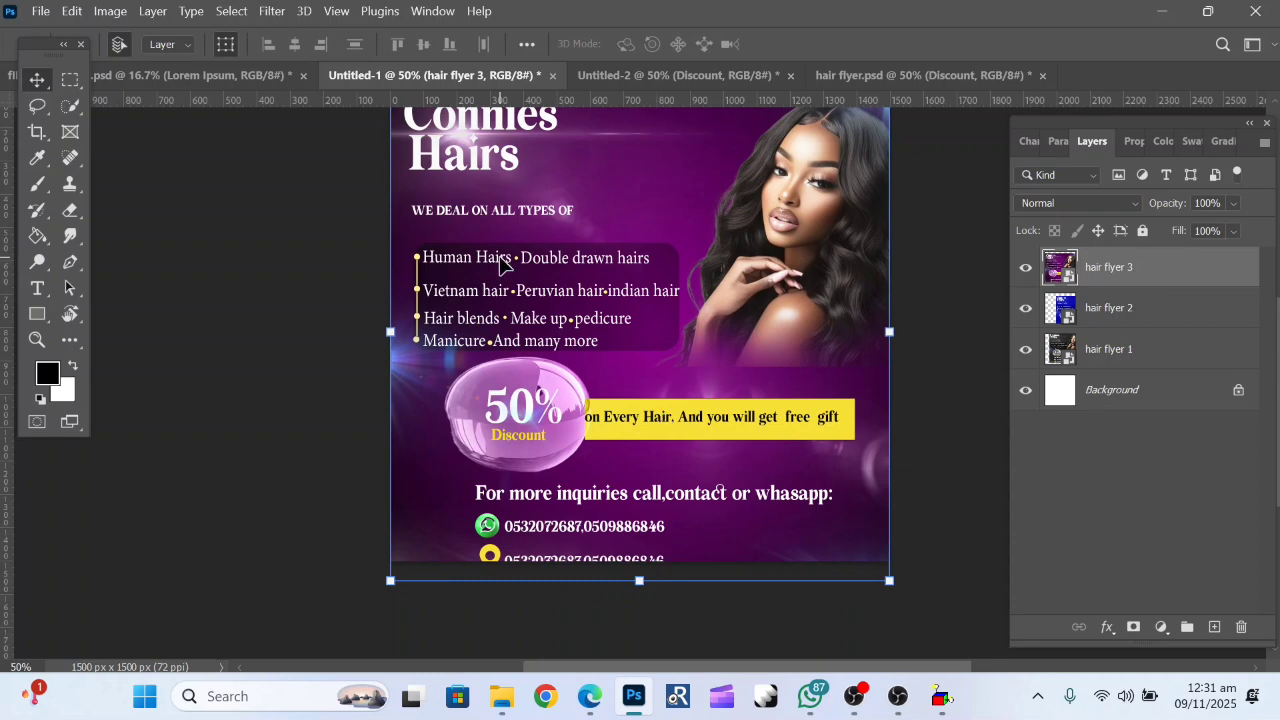
pyautogui.click(639, 78)
pyautogui.click(175, 71)
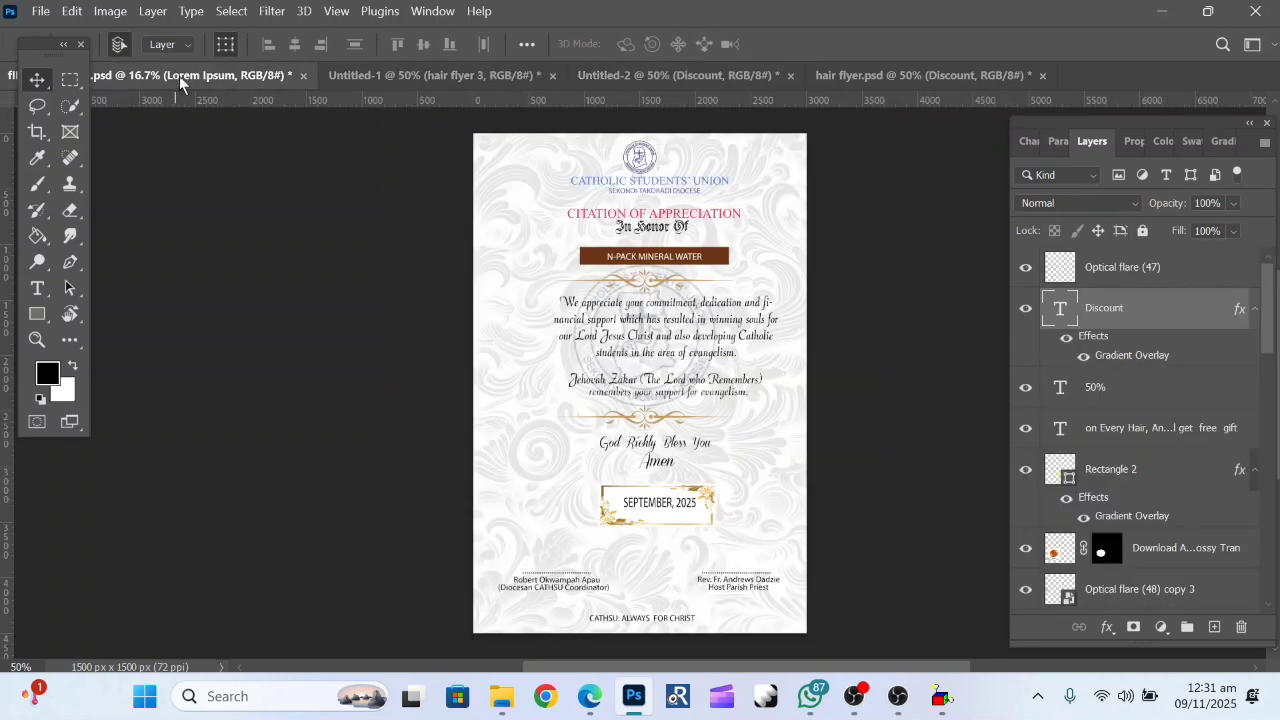
# In hair flyer.psd, select both phone number text layers in the DIRECTIONS group and link them.
pyautogui.click(888, 74)
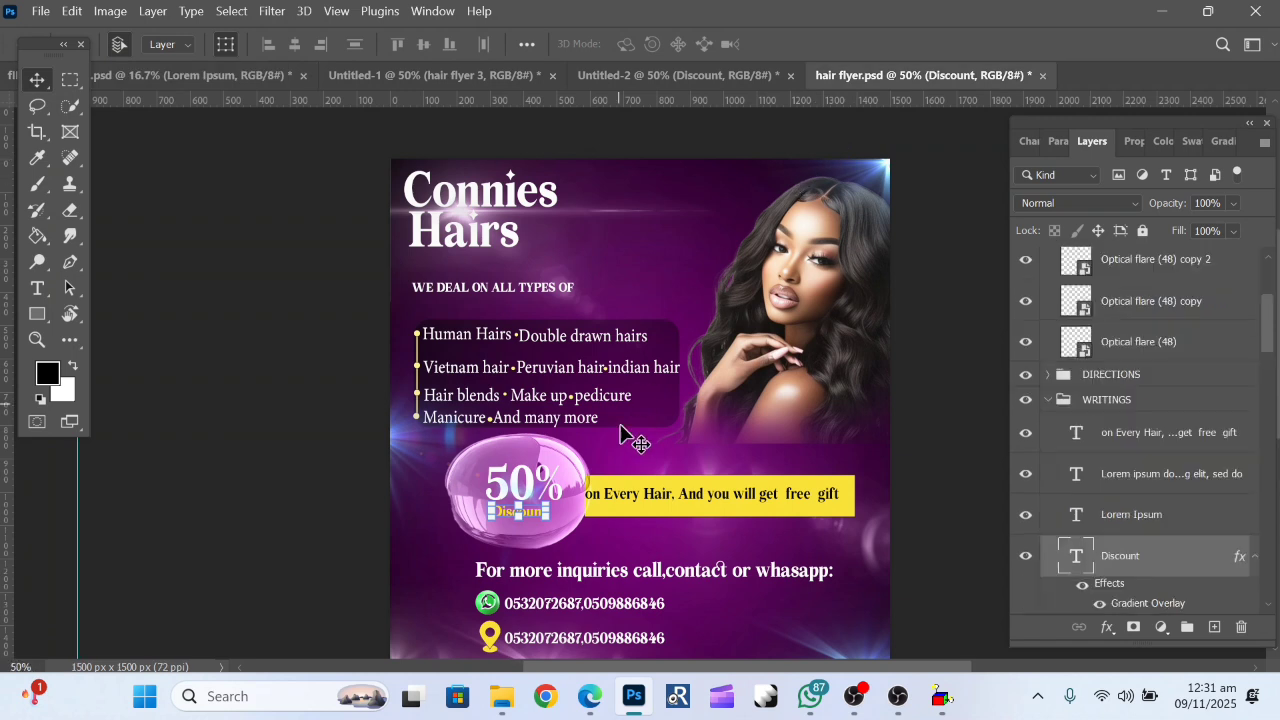
pyautogui.click(606, 603)
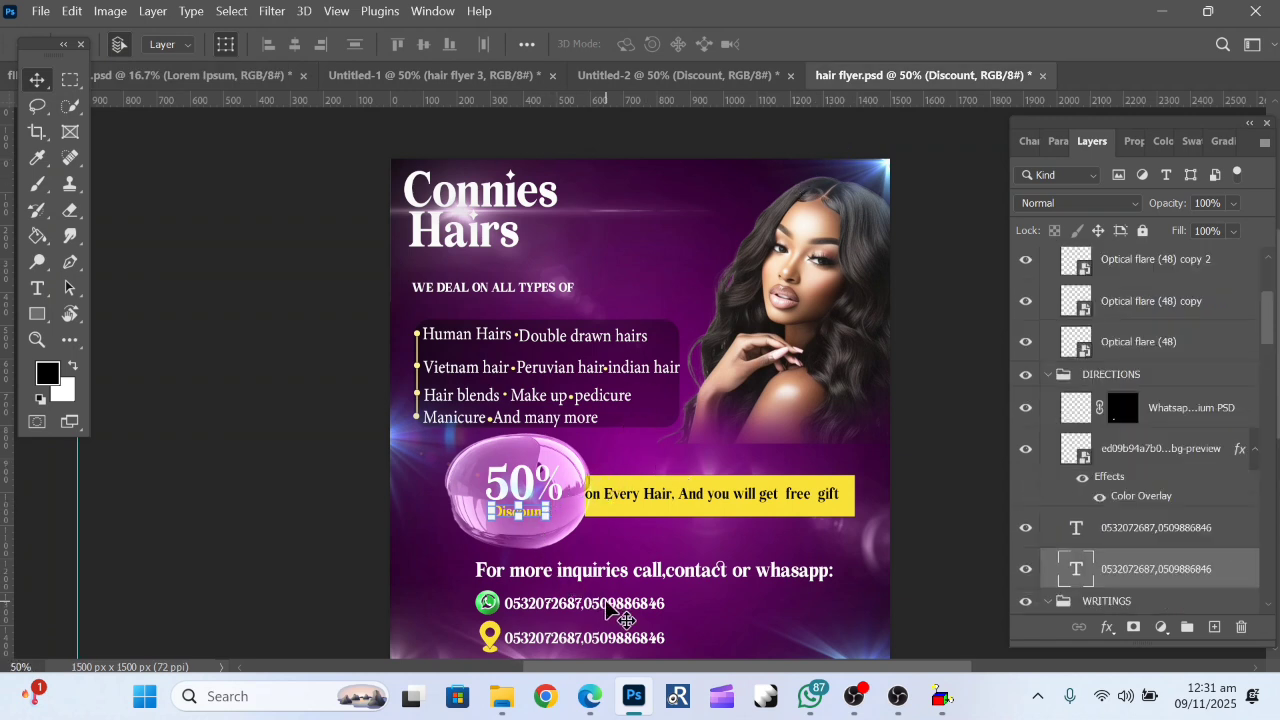
pyautogui.scroll(-2, 606, 603)
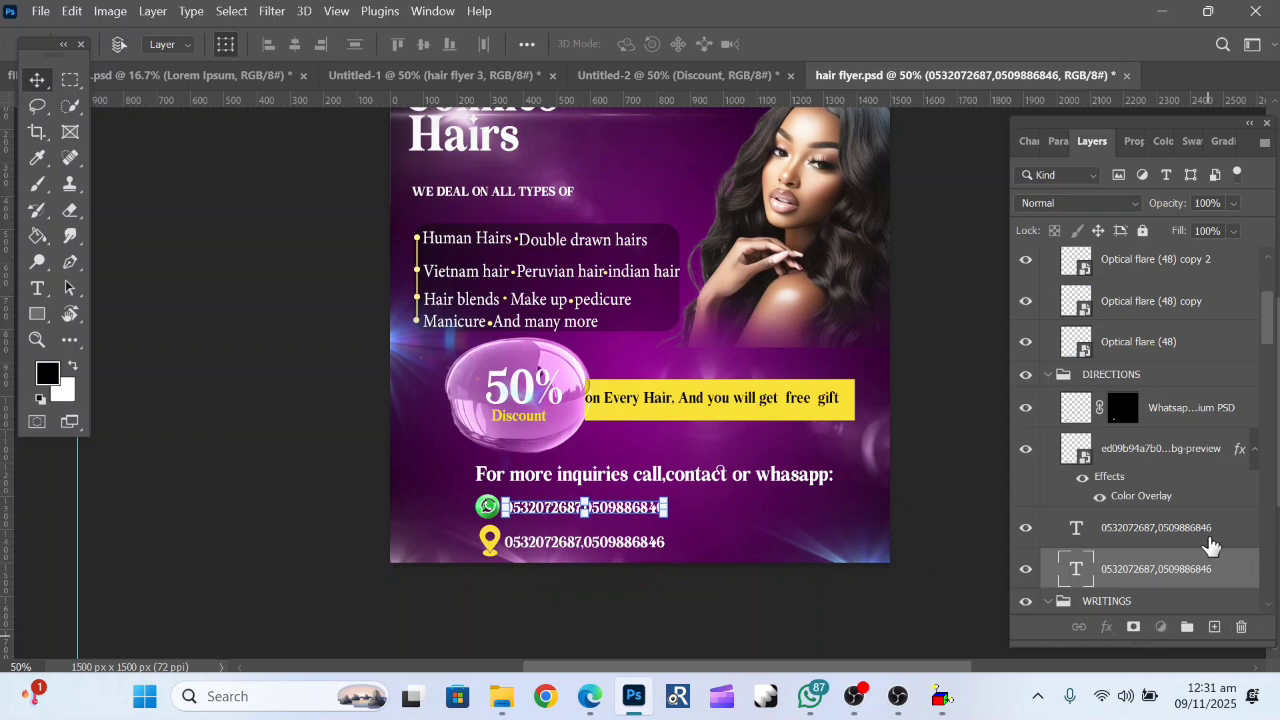
pyautogui.keyDown('shift'); pyautogui.click(1120, 527); pyautogui.keyUp('shift')
pyautogui.keyDown('ctrl'); pyautogui.click(1120, 527); pyautogui.keyUp('ctrl')
pyautogui.scroll(-5, 1120, 527)
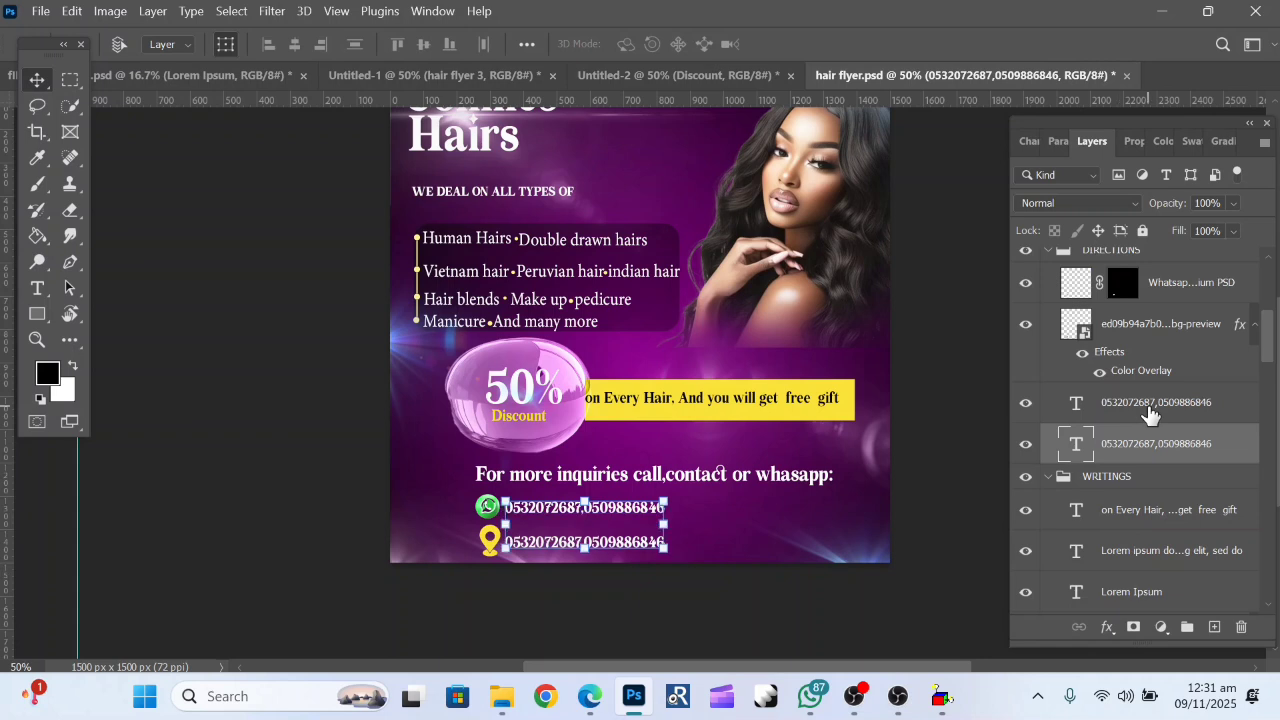
pyautogui.keyDown('shift'); pyautogui.click(1149, 404); pyautogui.keyUp('shift')
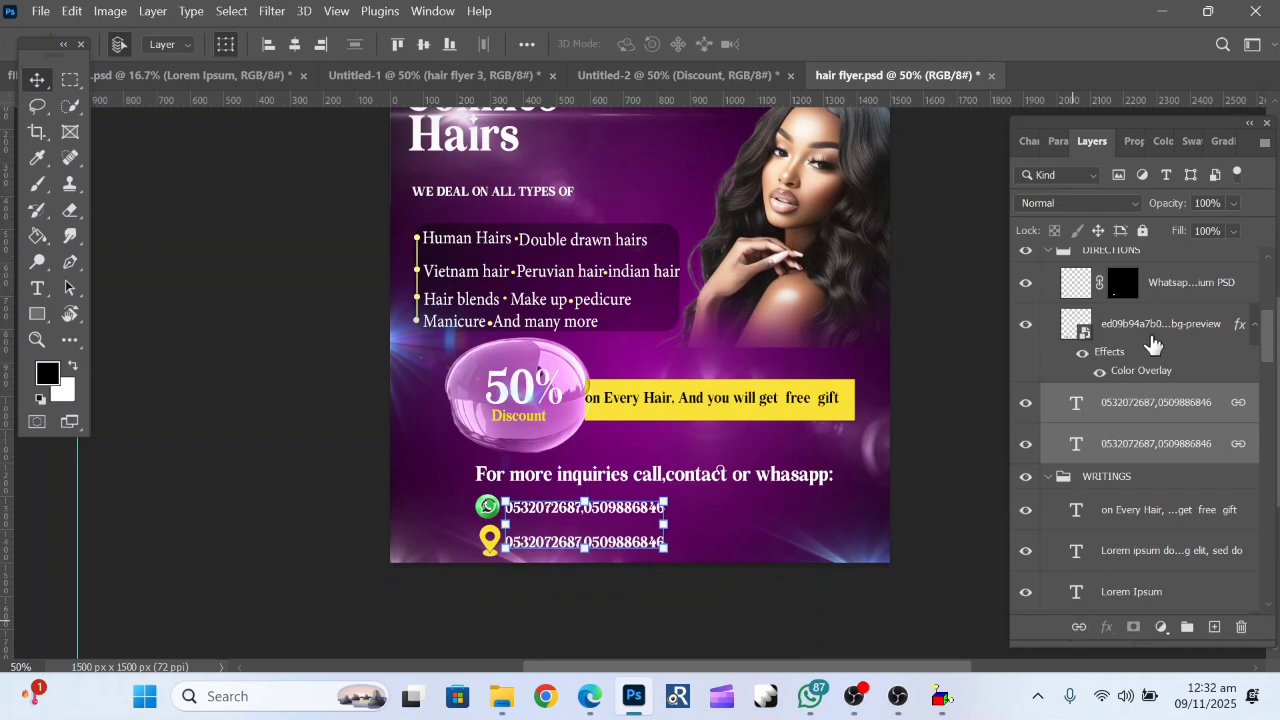
# Add the yellow location pin and WhatsApp icon layers to the selection and link them with the two phone number lines.
pyautogui.keyDown('ctrl'); pyautogui.click(1145, 325); pyautogui.keyUp('ctrl')
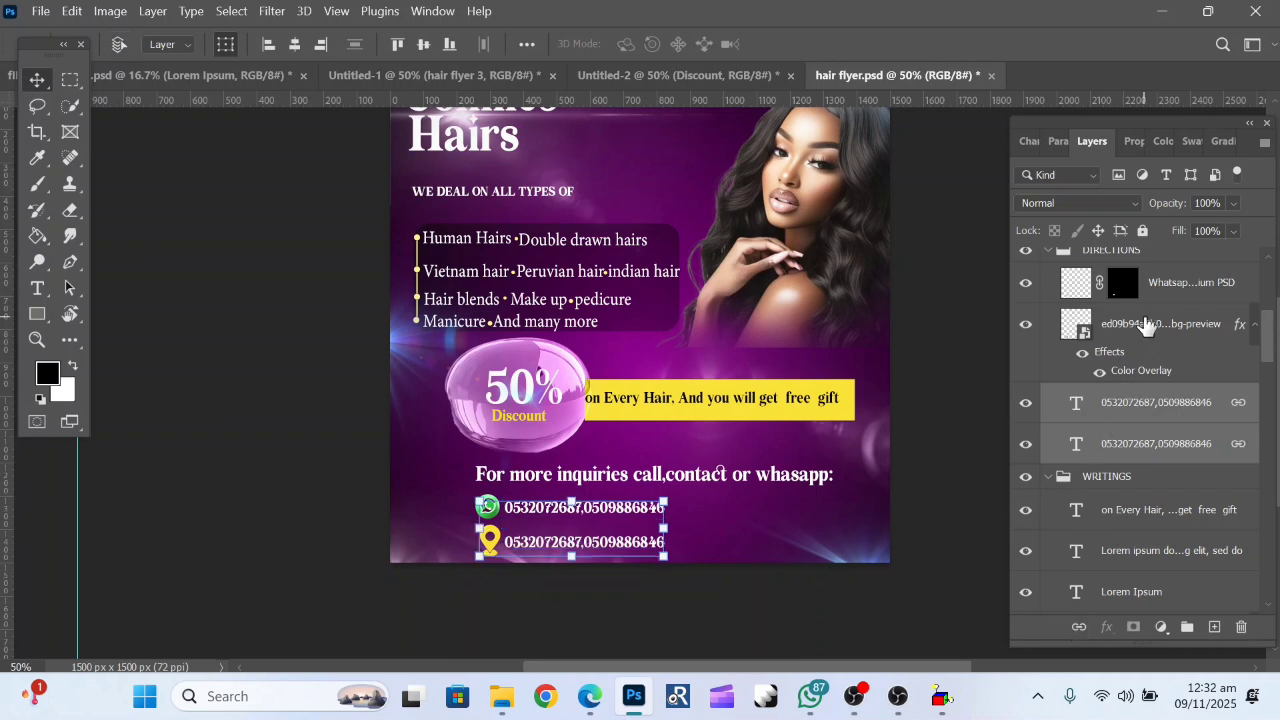
pyautogui.keyDown('ctrl'); pyautogui.click(1176, 286); pyautogui.keyUp('ctrl')
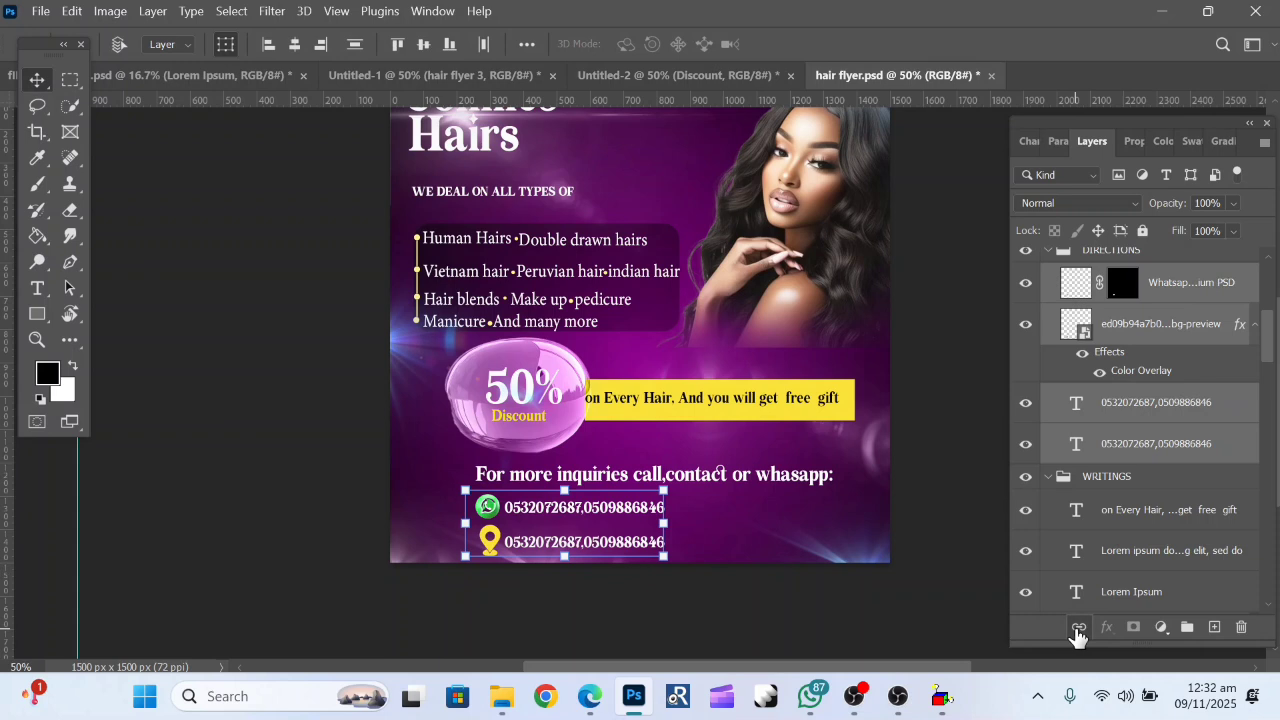
pyautogui.click(1078, 628)
pyautogui.click(1078, 628)
pyautogui.click(1077, 628)
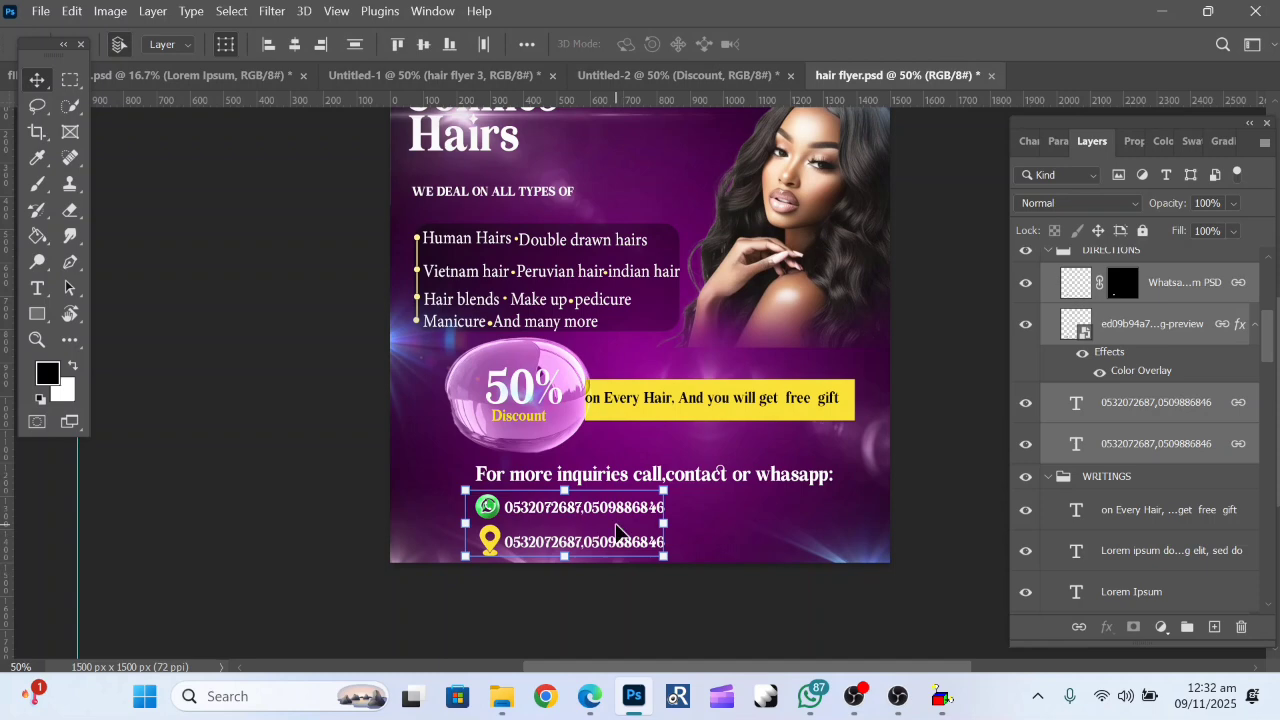
pyautogui.moveTo(616, 524); pyautogui.dragTo(580, 530)
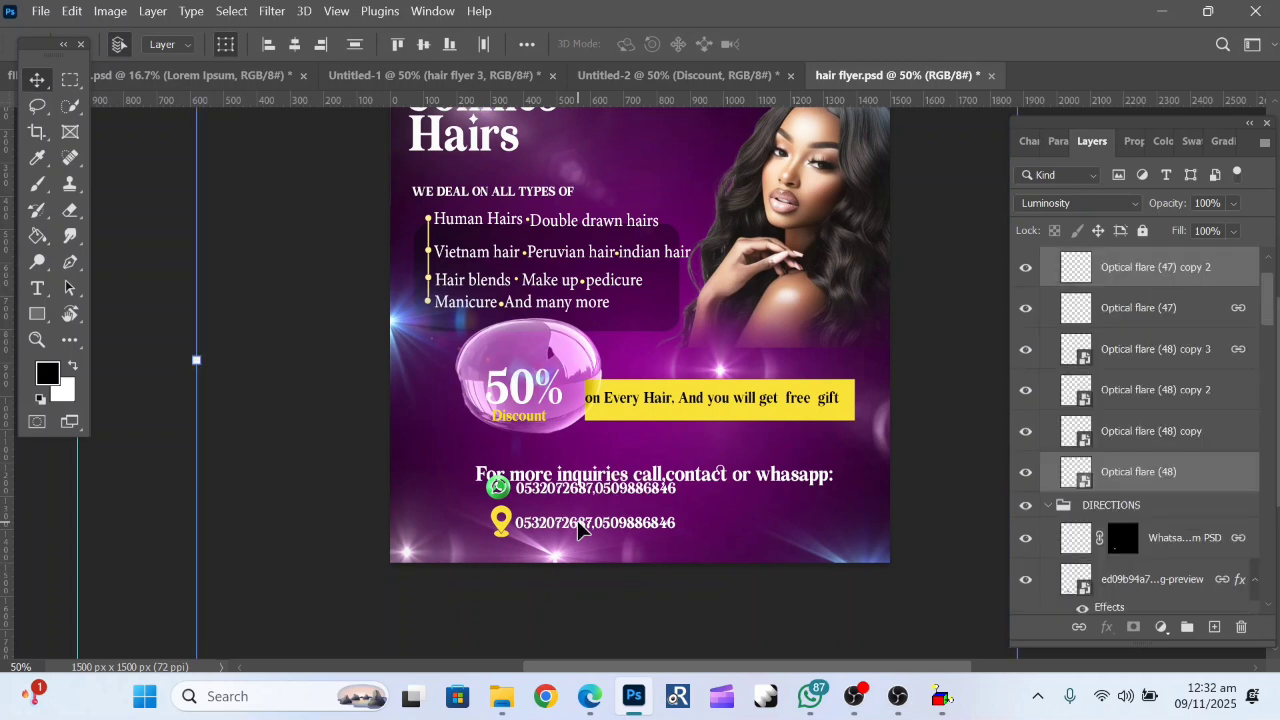
pyautogui.hotkey('ctrl', 'z')
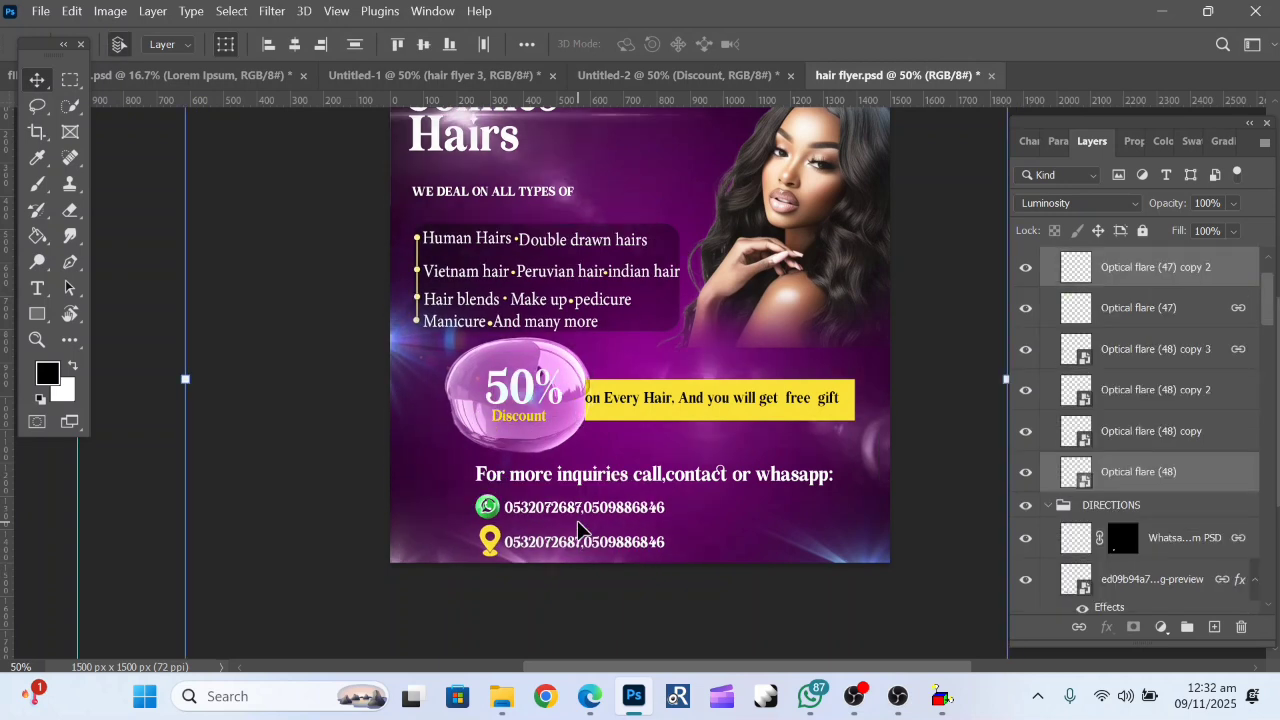
pyautogui.click(537, 508)
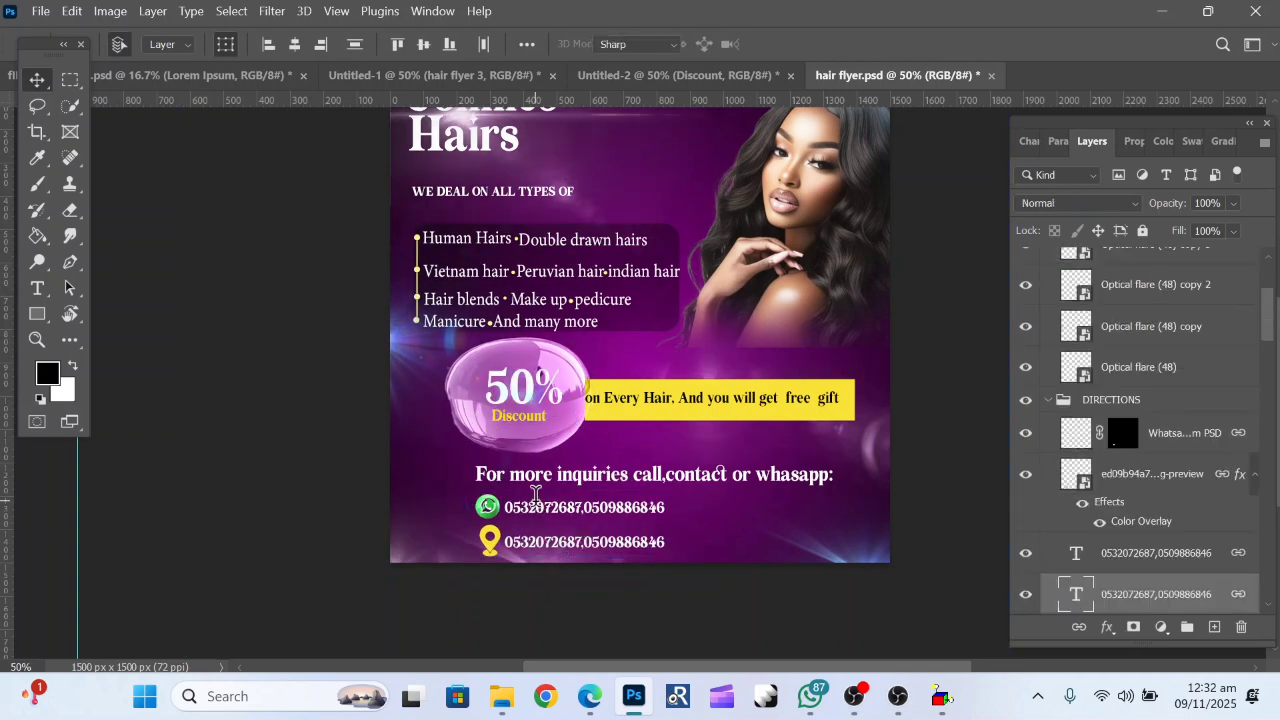
pyautogui.doubleClick(543, 512)
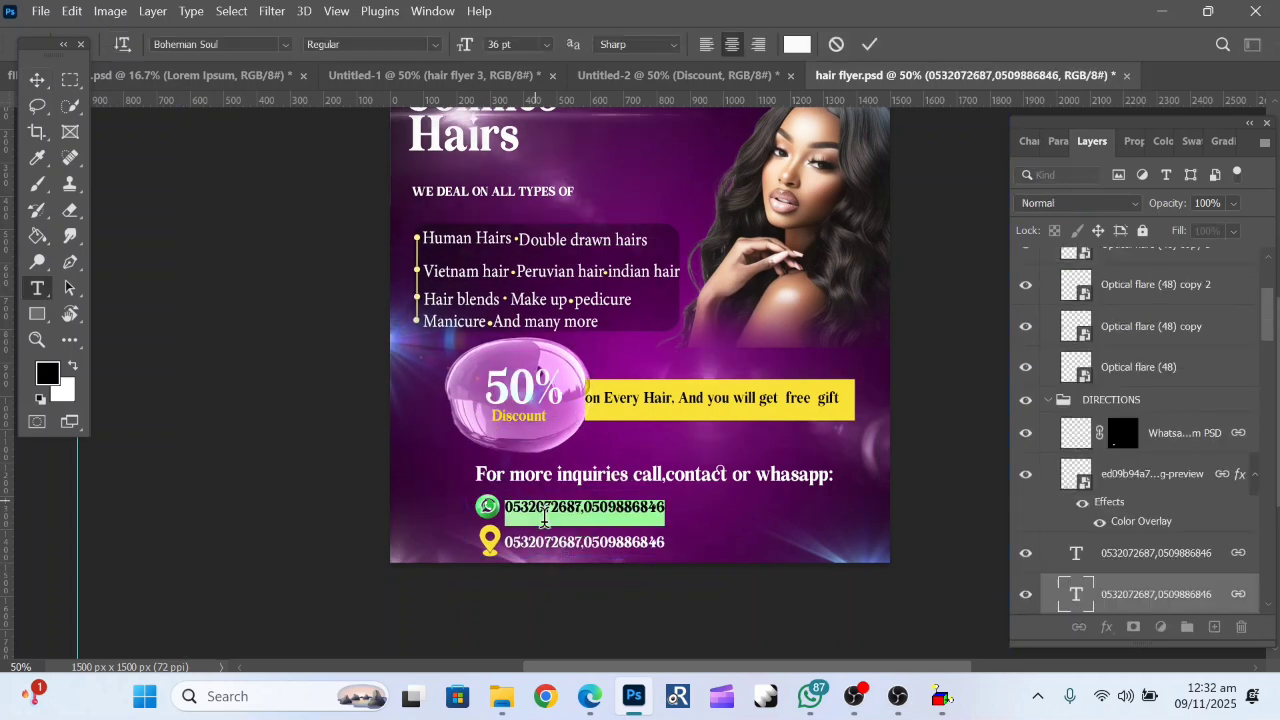
pyautogui.click(36, 79)
pyautogui.click(590, 472)
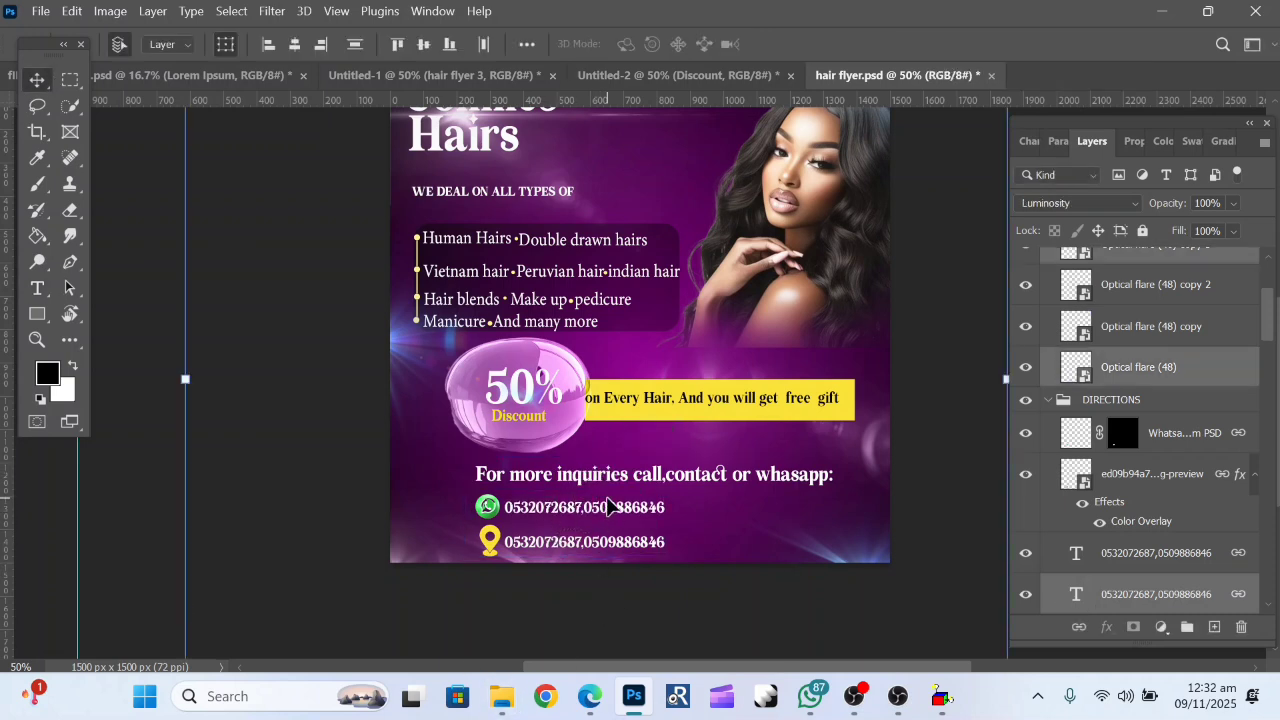
pyautogui.click(607, 507)
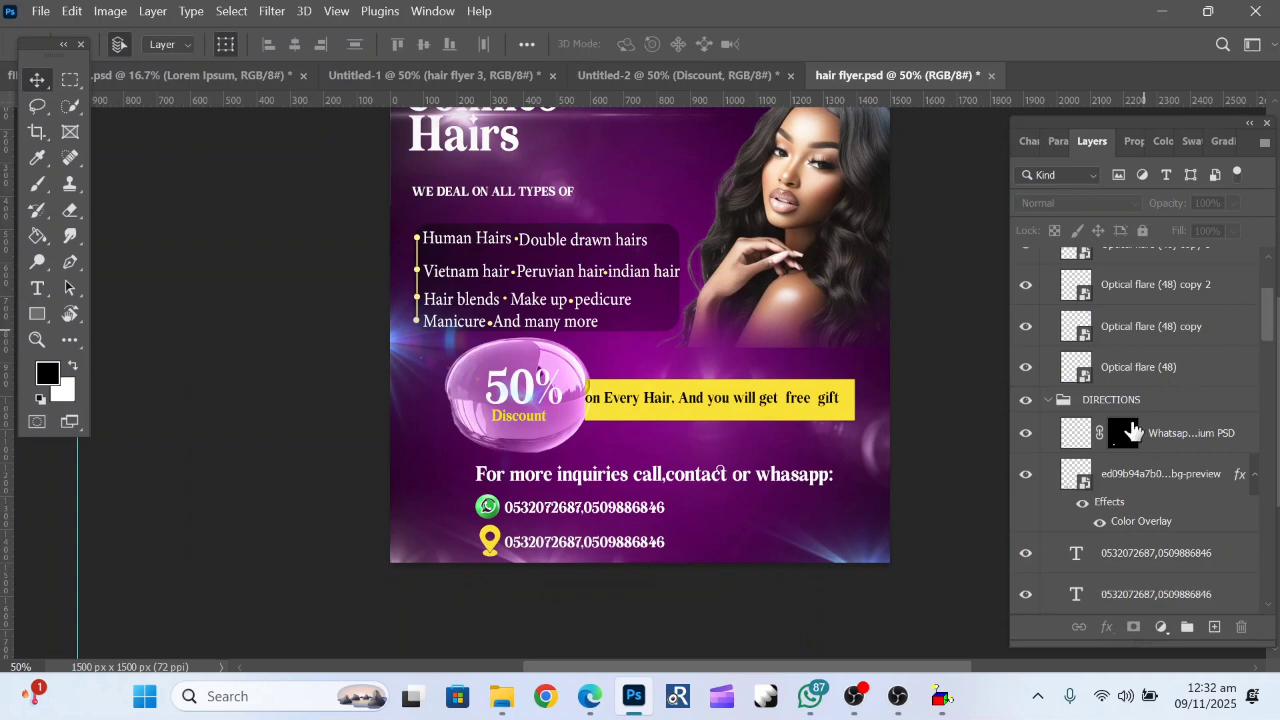
# Copy the linked phone numbers with their WhatsApp and location icons into Untitled-2, placing them below the glass sphere near the lower edge.
pyautogui.click(1157, 473)
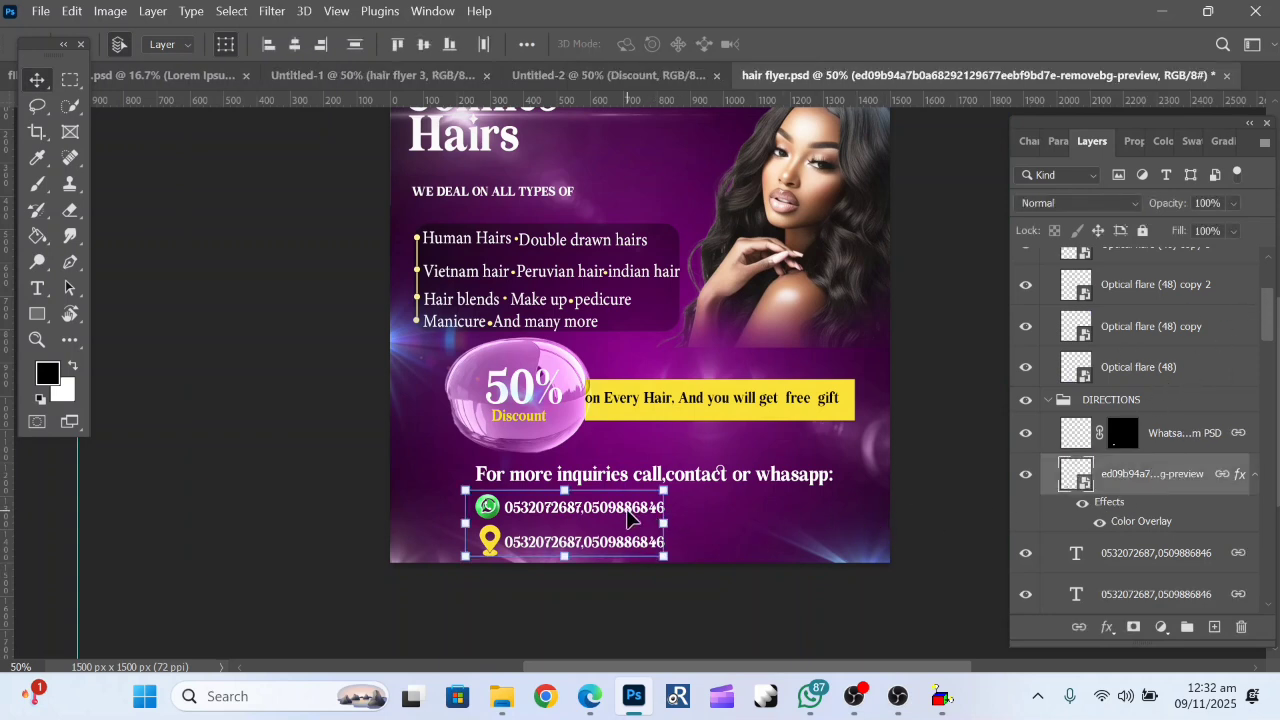
pyautogui.moveTo(630, 517); pyautogui.dragTo(598, 31)
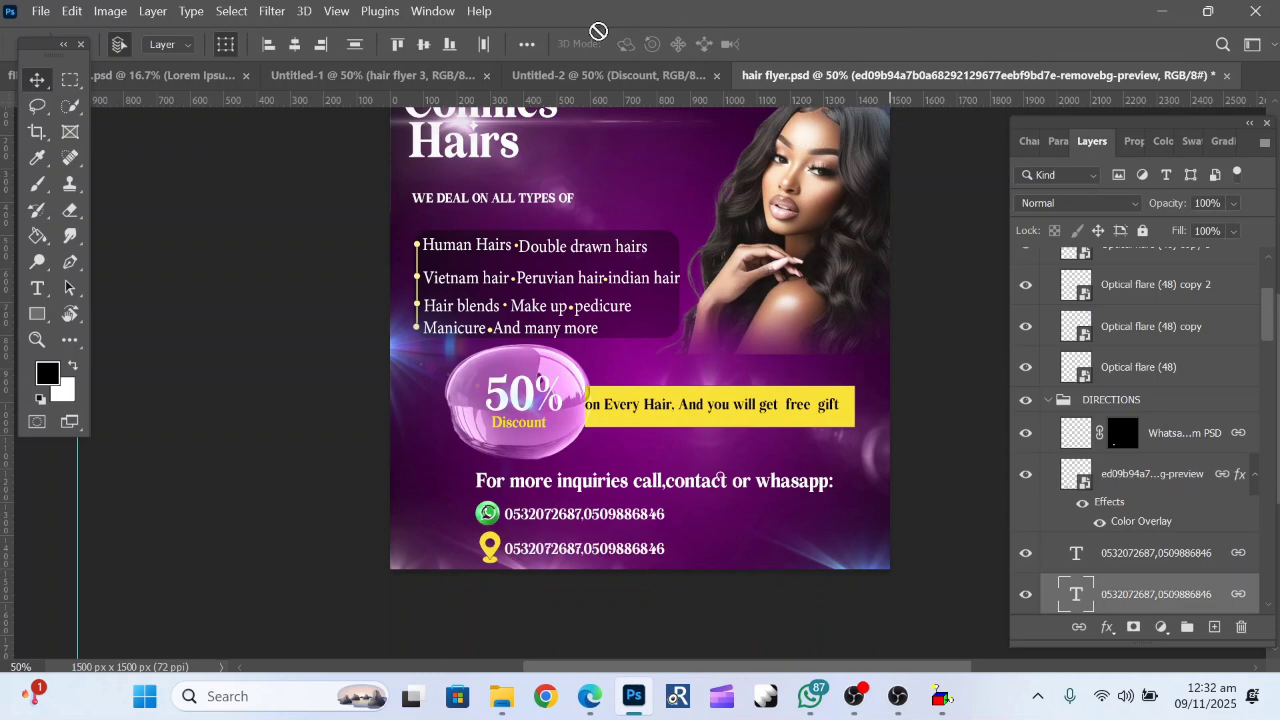
pyautogui.moveTo(375, 80); pyautogui.dragTo(267, 81)
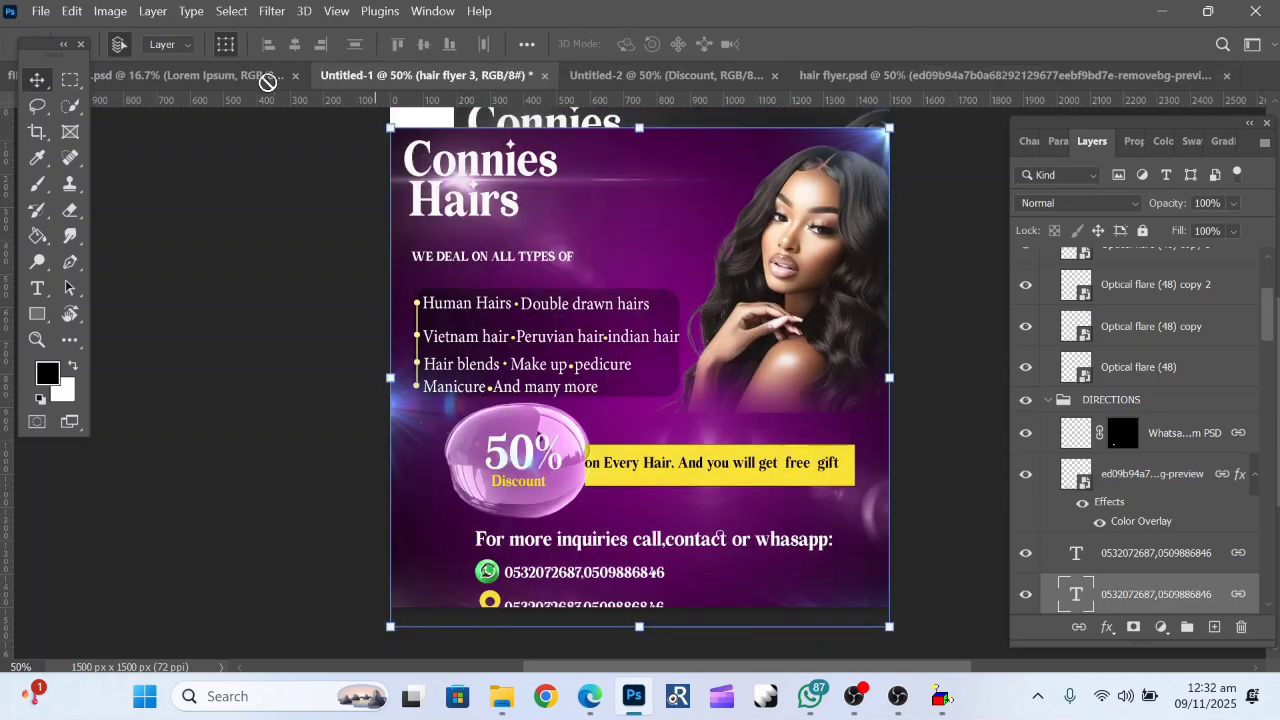
pyautogui.moveTo(121, 79); pyautogui.dragTo(161, 78)
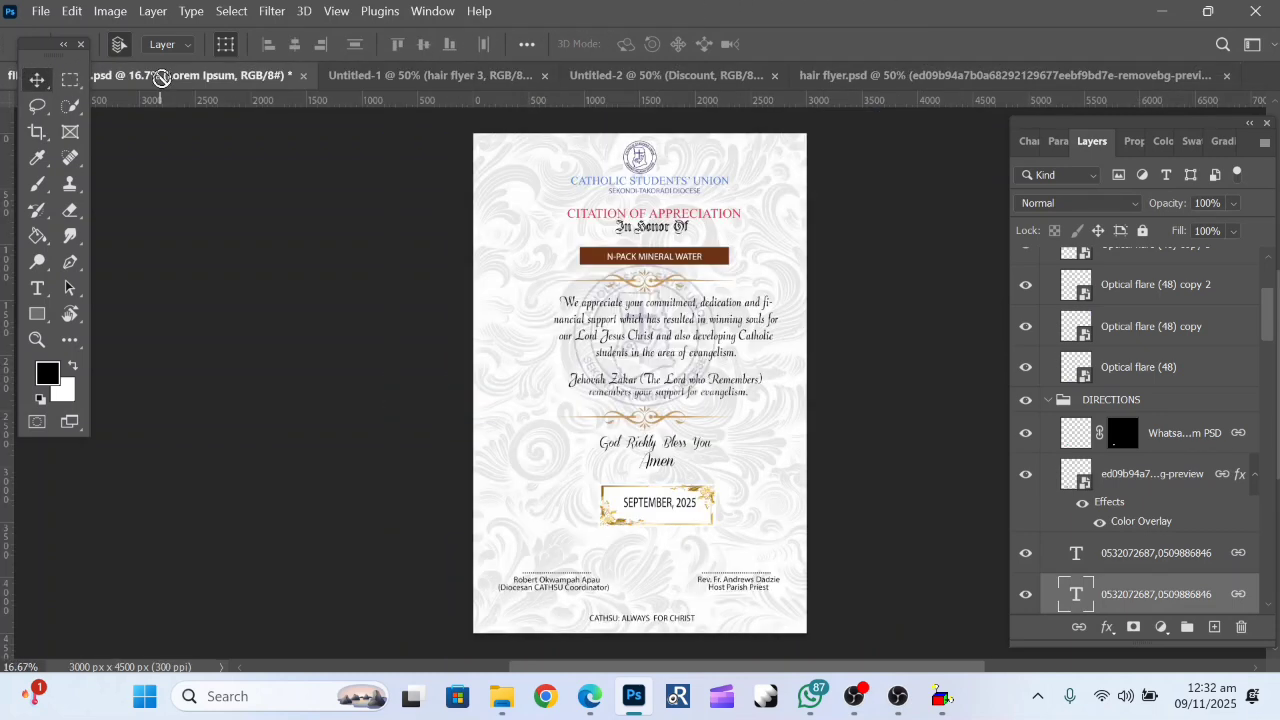
pyautogui.moveTo(643, 69); pyautogui.dragTo(643, 69)
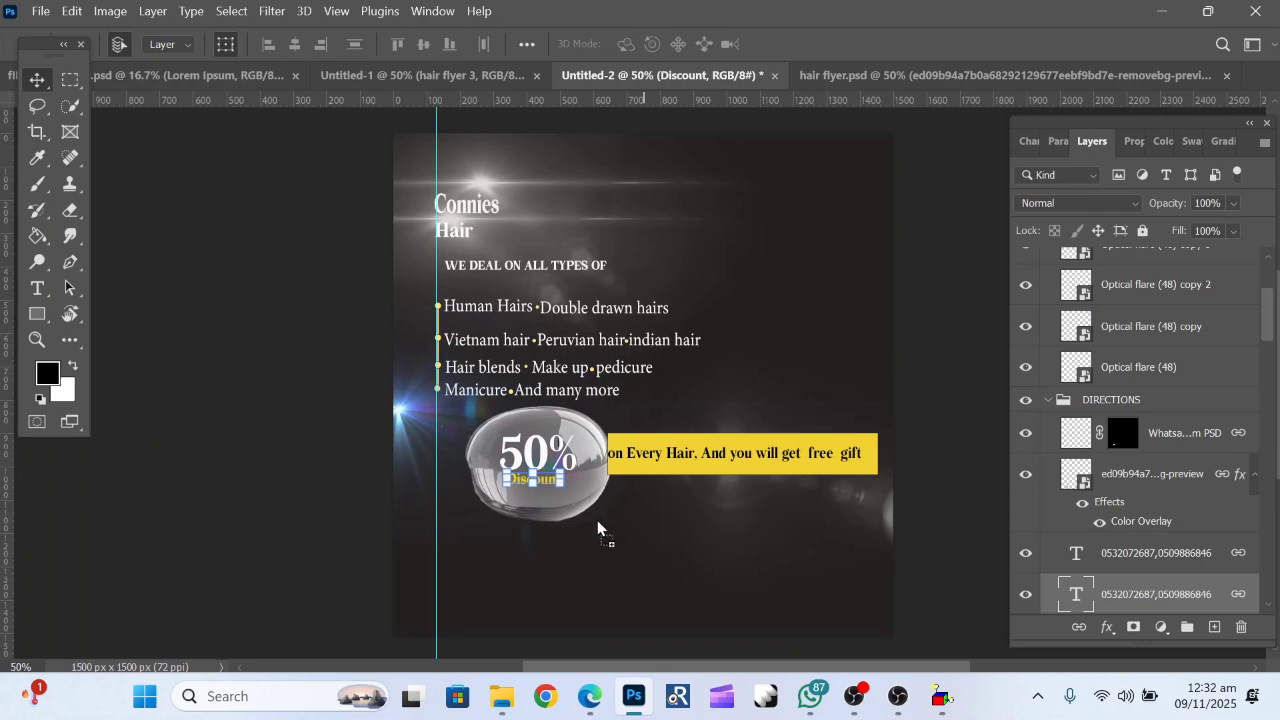
pyautogui.moveTo(557, 590); pyautogui.dragTo(683, 596)
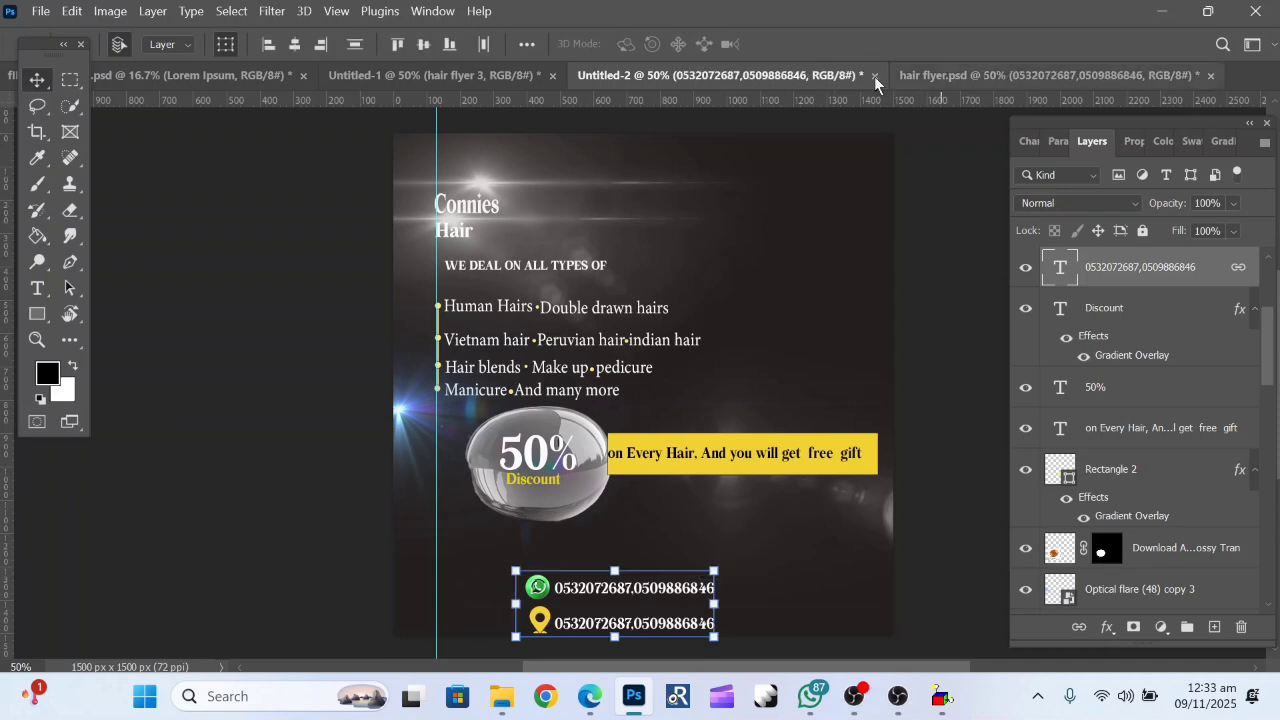
# Copy the text "For more inquiries call,contact or whasapp:" from hair flyer.psd into Untitled-2 and place it above the phone numbers.
pyautogui.click(435, 75)
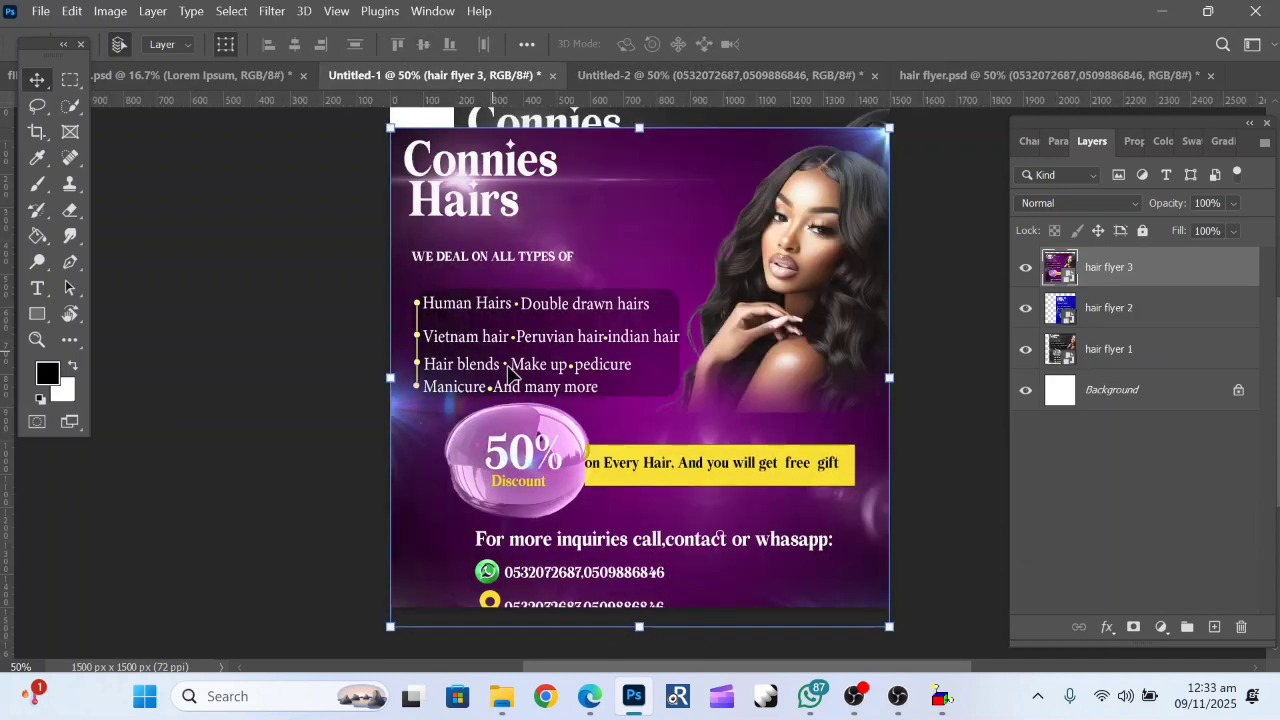
pyautogui.moveTo(509, 372); pyautogui.dragTo(488, 366)
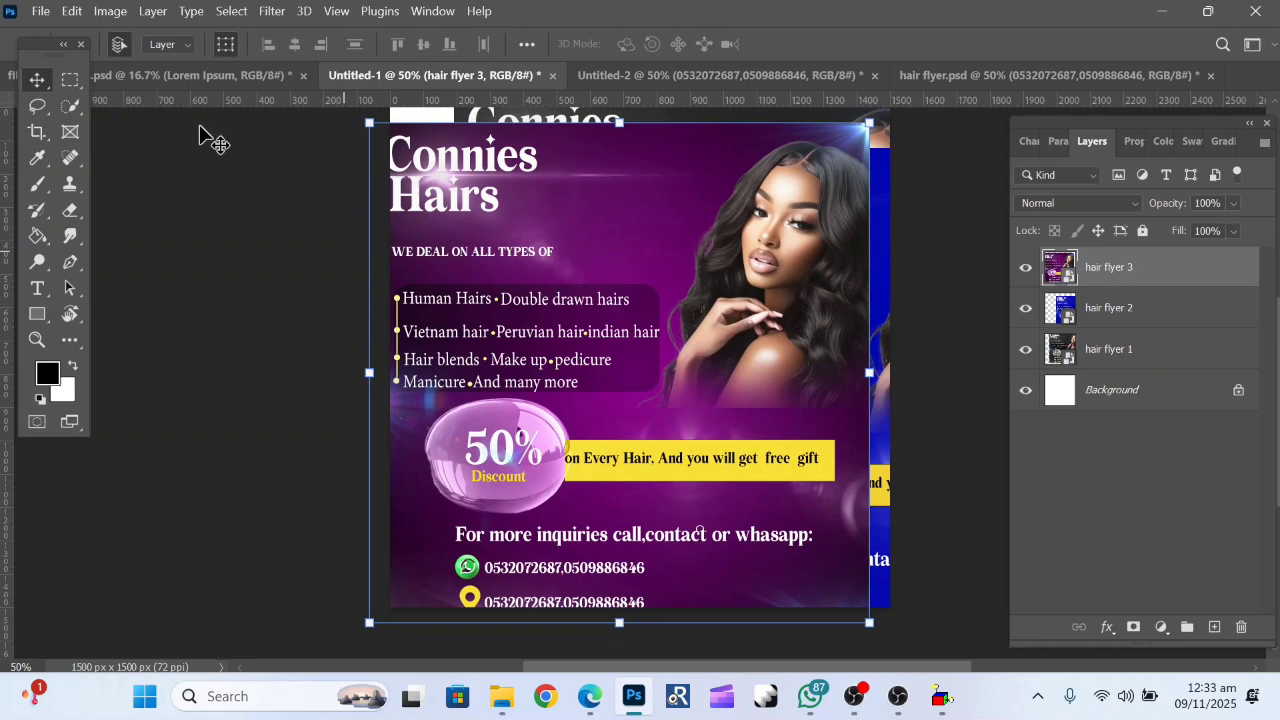
pyautogui.click(158, 73)
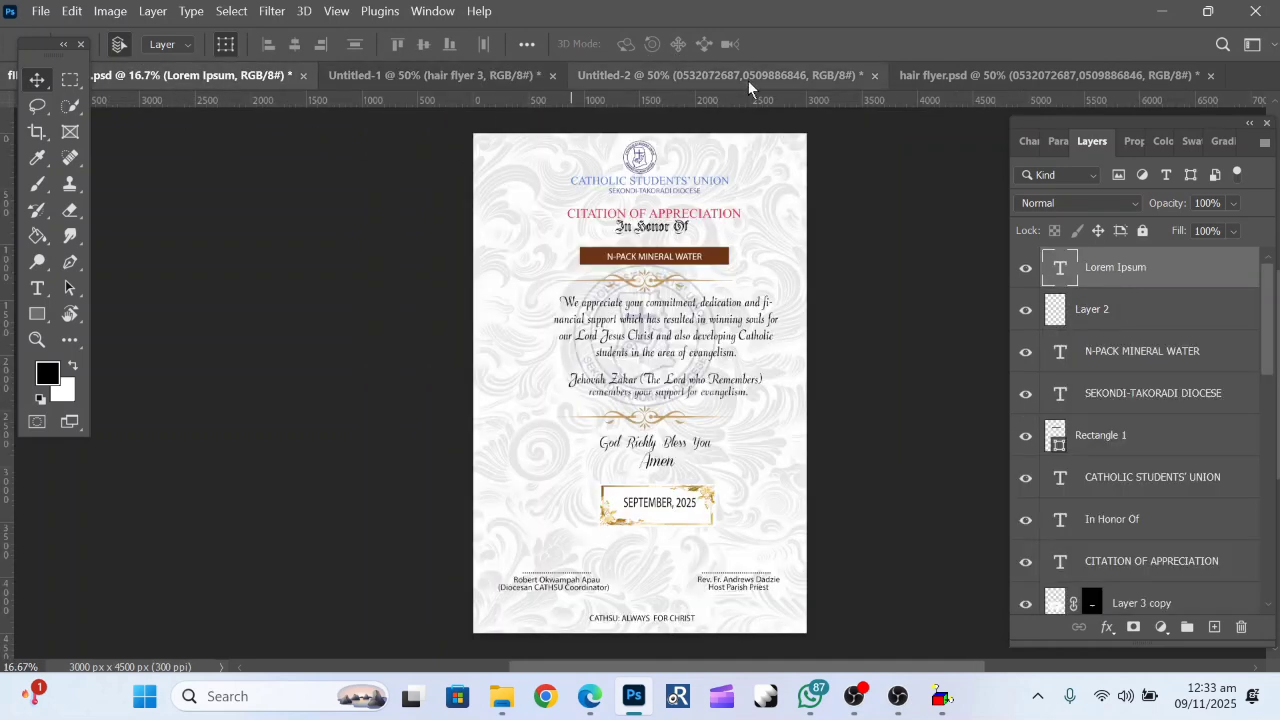
pyautogui.click(747, 80)
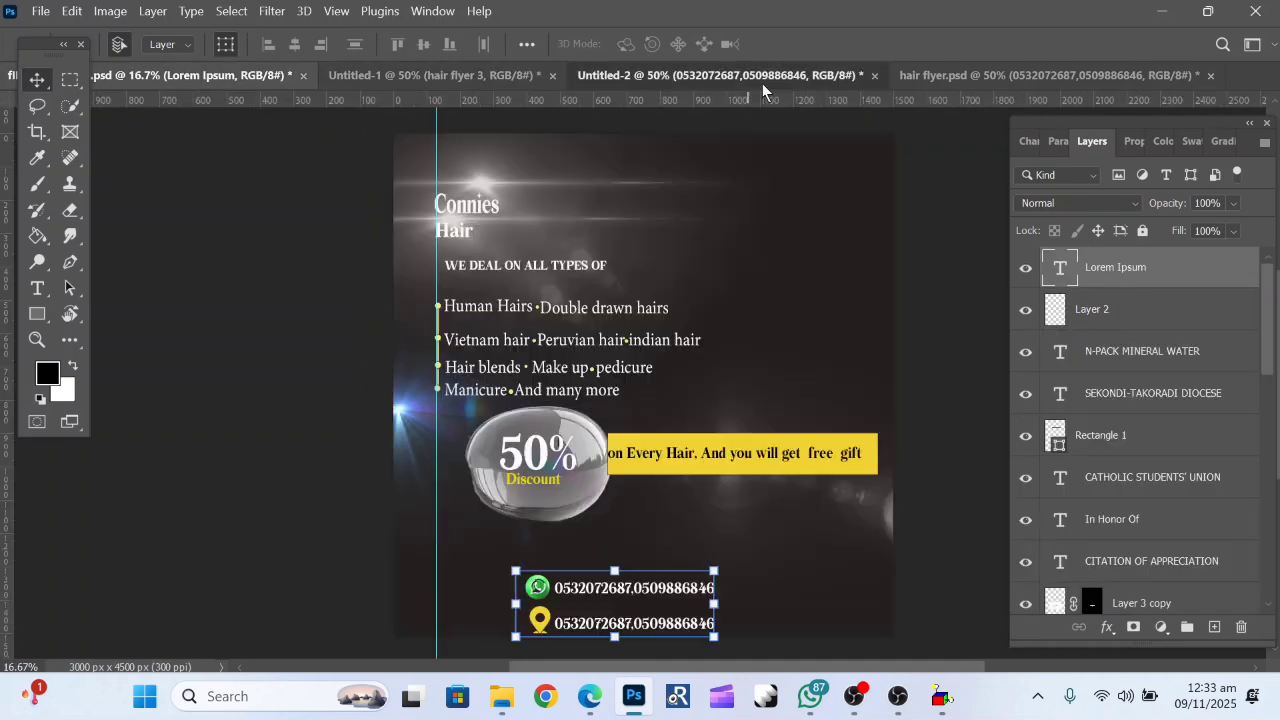
pyautogui.click(963, 74)
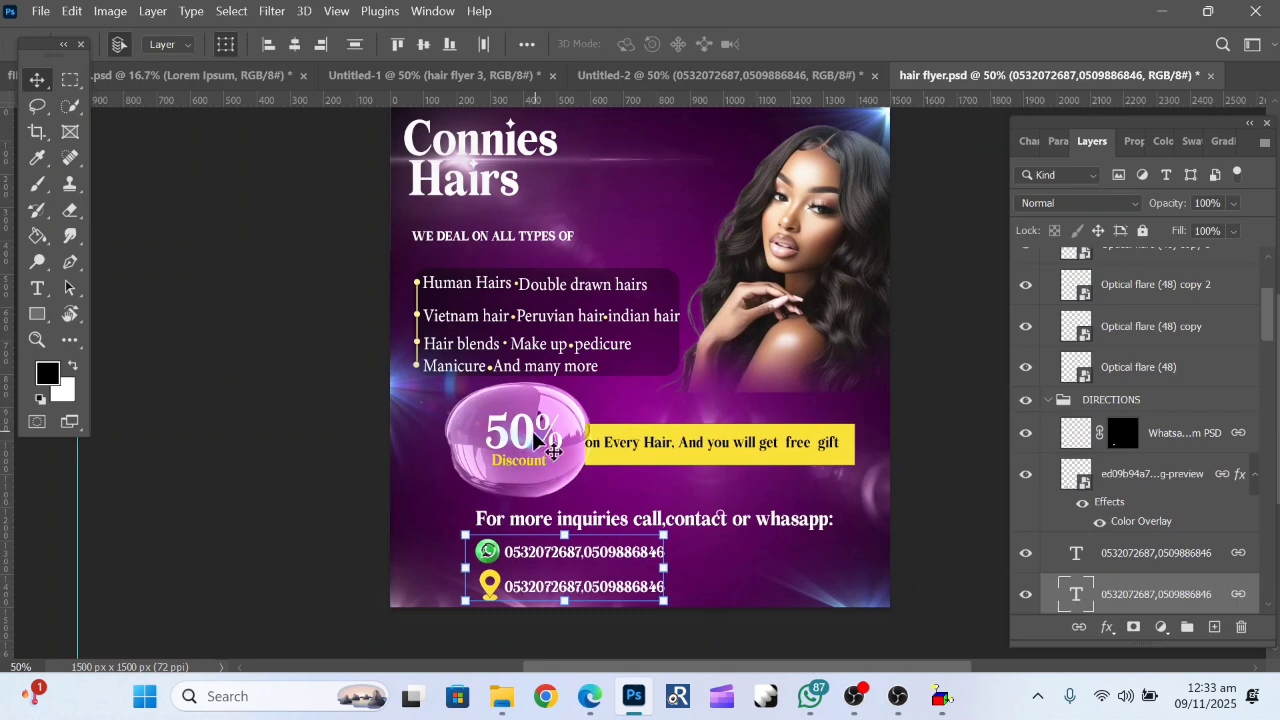
pyautogui.moveTo(712, 530); pyautogui.dragTo(419, 77)
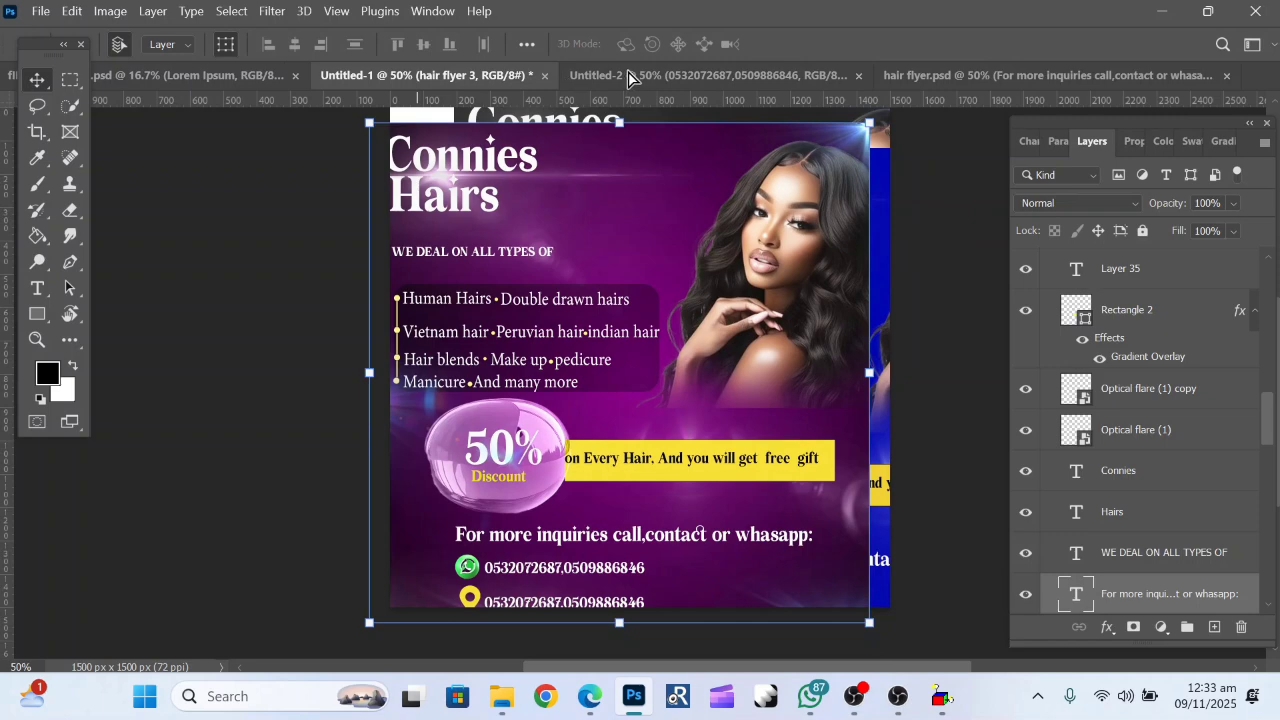
pyautogui.moveTo(628, 78); pyautogui.dragTo(628, 78)
pyautogui.moveTo(596, 533); pyautogui.dragTo(729, 566)
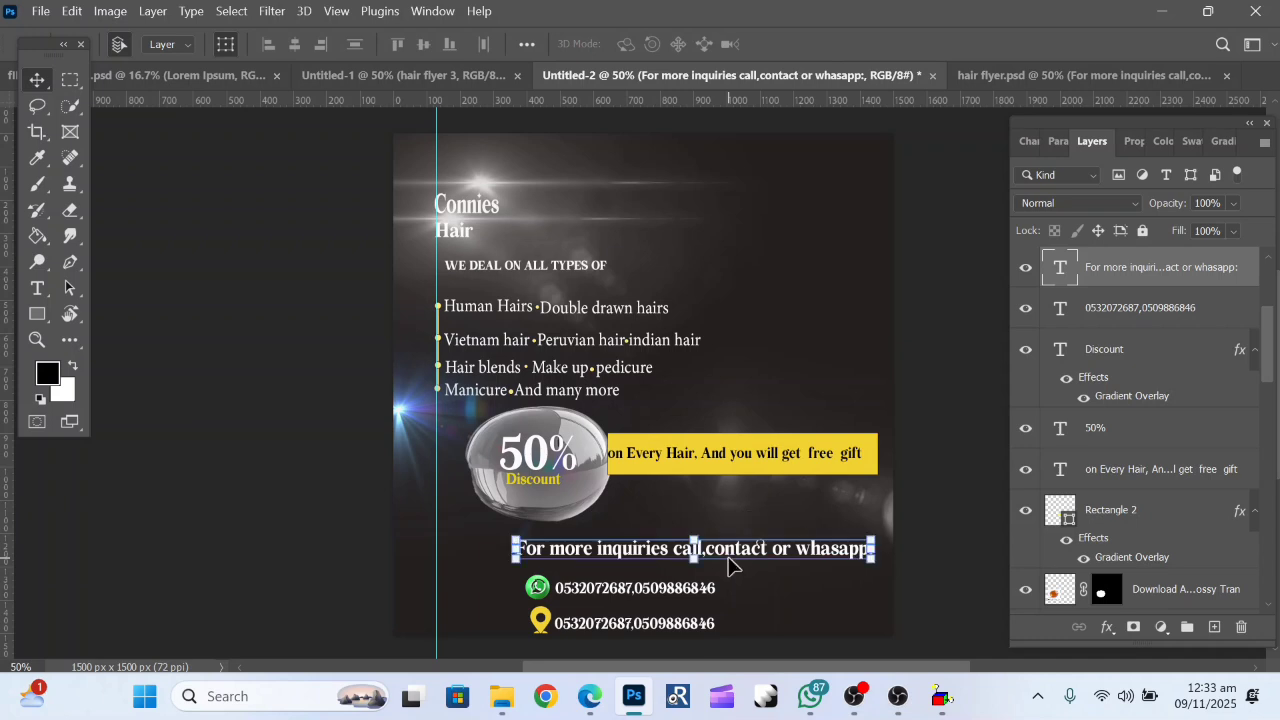
# Nudge the yellow banner and shift the glass sphere with its linked services list slightly up and to the left.
pyautogui.click(742, 285)
pyautogui.moveTo(717, 433)
pyautogui.mouseDown()
pyautogui.moveTo(714, 456)
pyautogui.moveTo(723, 412)
pyautogui.moveTo(723, 443)
pyautogui.mouseUp()
pyautogui.moveTo(575, 490); pyautogui.dragTo(556, 475)
pyautogui.click(800, 337)
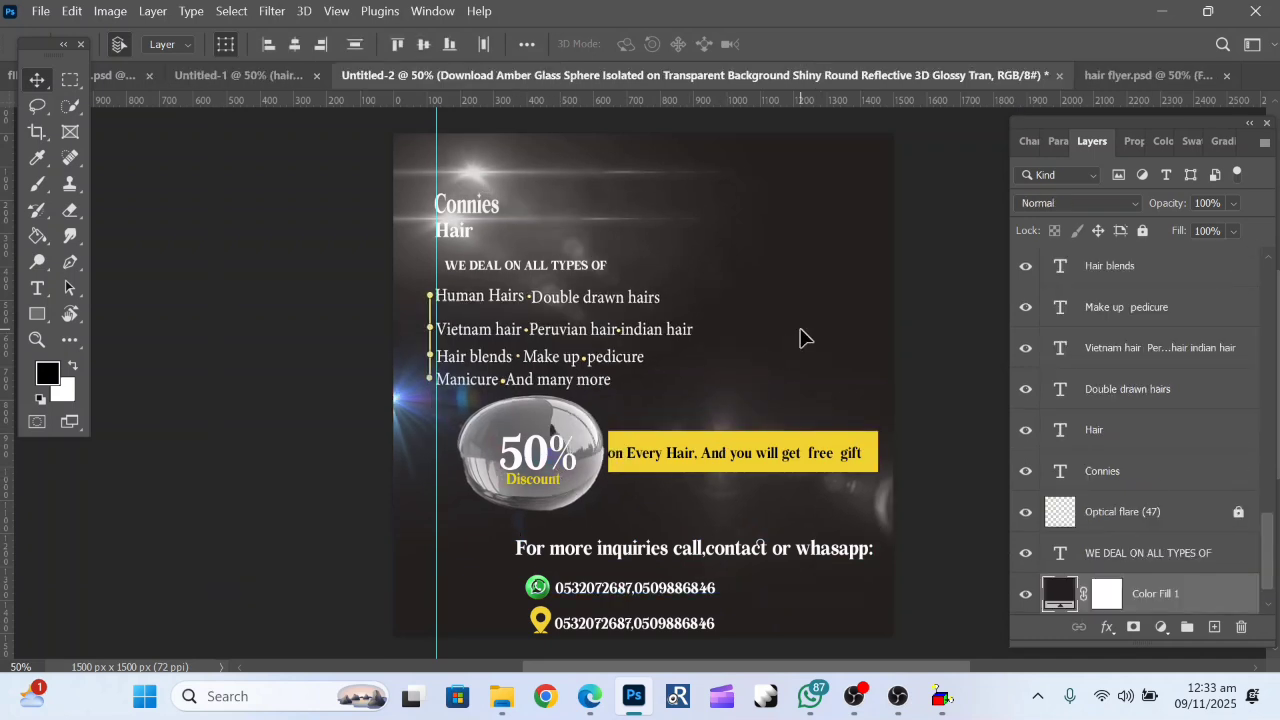
# Copy the woman's photo from hair flyer.psd into Untitled-2 and place it on the right side above the yellow banner.
pyautogui.click(185, 74)
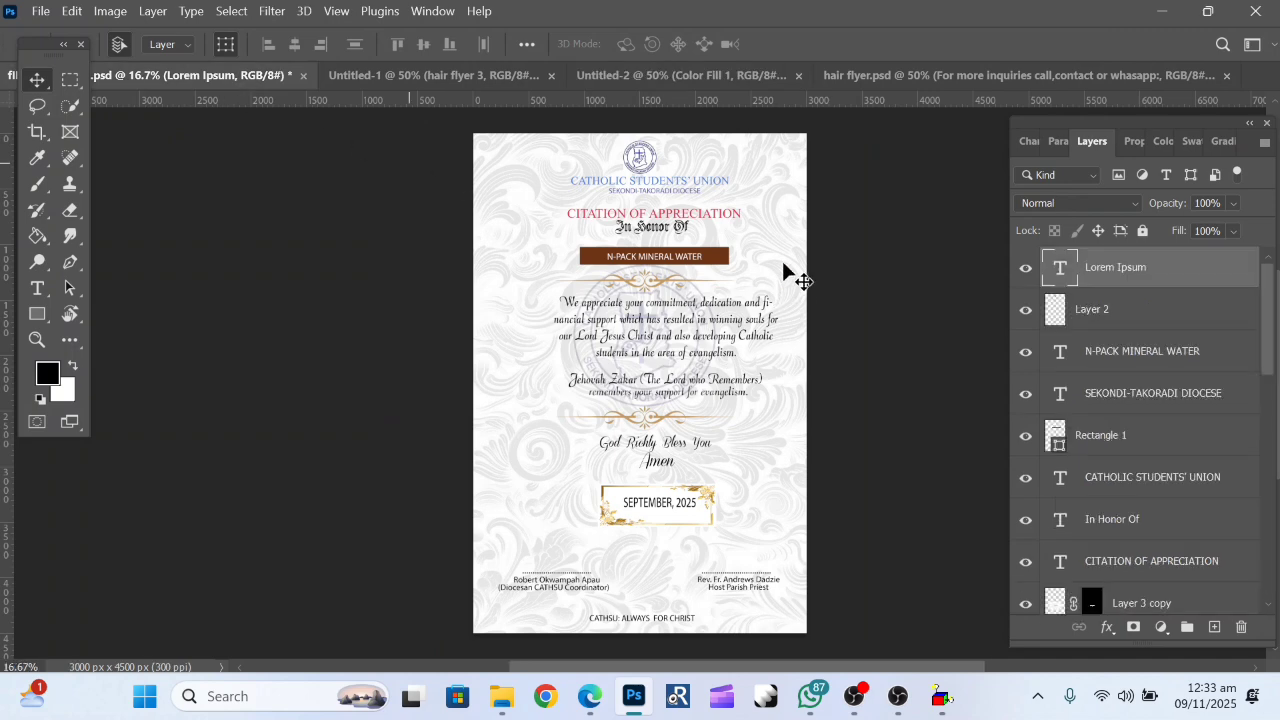
pyautogui.click(457, 76)
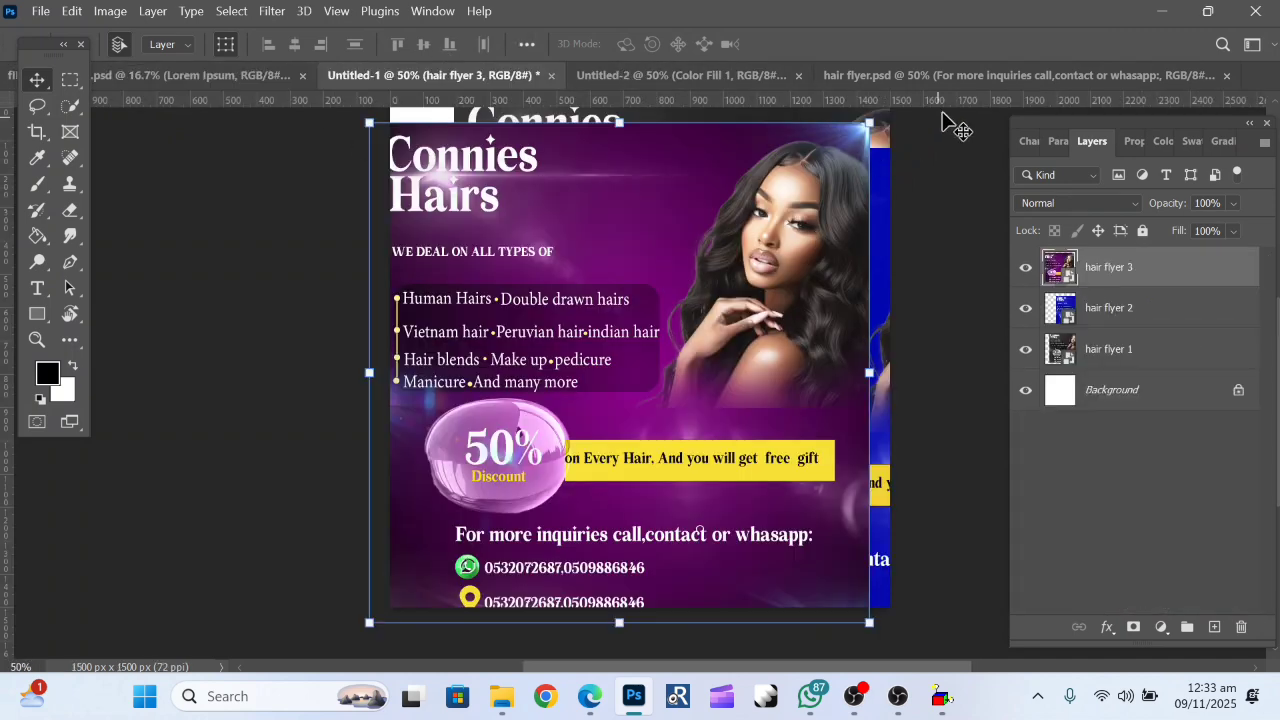
pyautogui.click(977, 86)
pyautogui.moveTo(840, 330); pyautogui.dragTo(708, 226)
pyautogui.moveTo(771, 325); pyautogui.dragTo(772, 347)
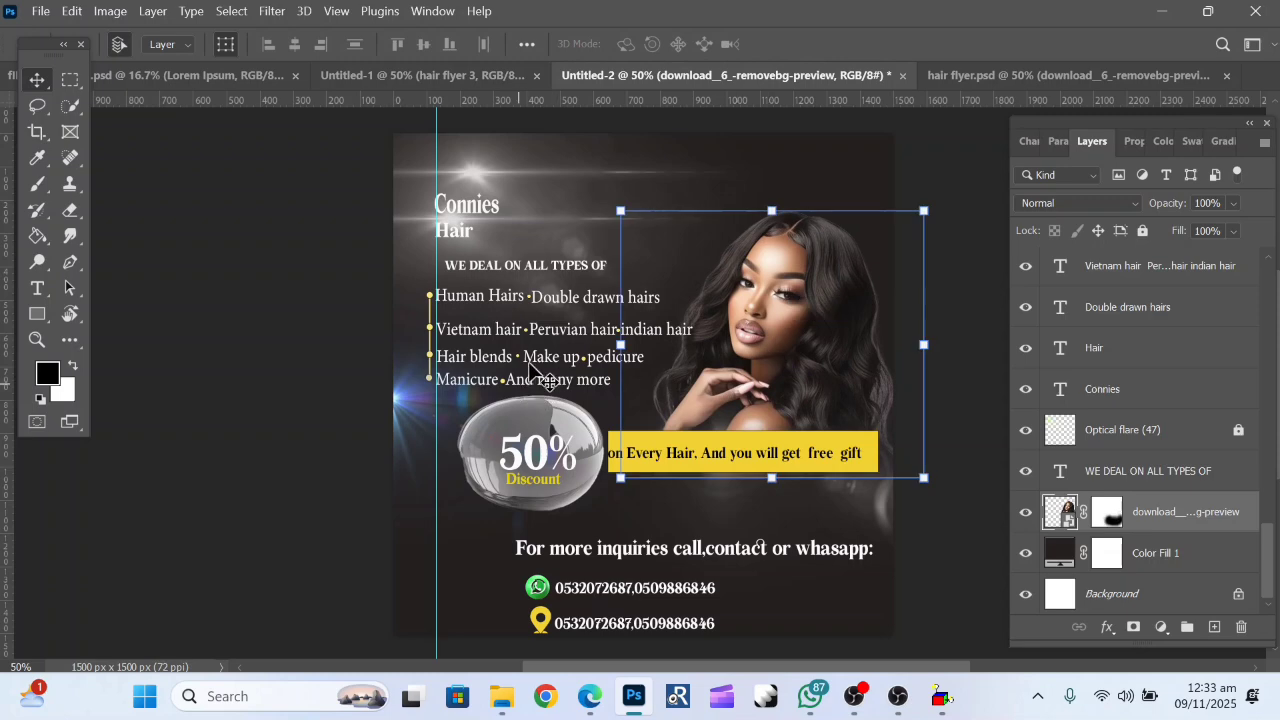
# Move the white flare with its linked services list and glass sphere slightly downward on the flyer.
pyautogui.click(525, 166)
pyautogui.moveTo(477, 186); pyautogui.dragTo(486, 220)
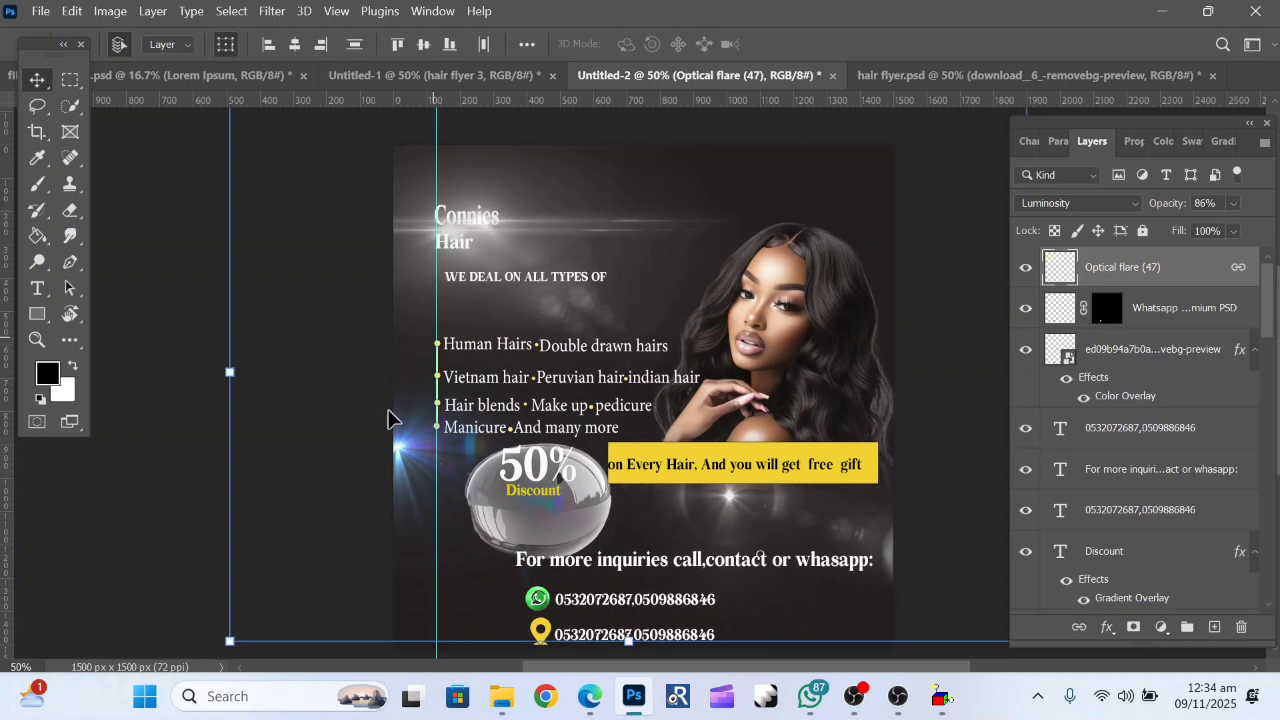
# Unlink the blue flare at the left edge and move it down to the flyer's lower-left corner.
pyautogui.click(421, 477)
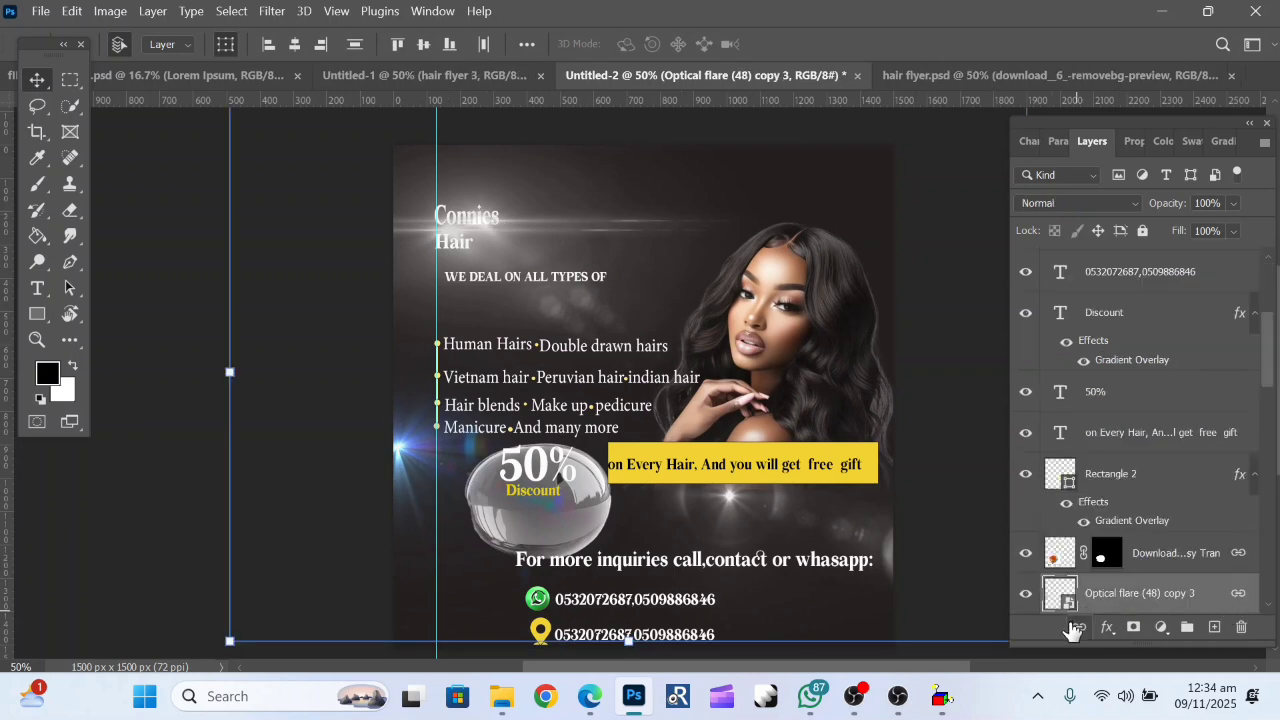
pyautogui.moveTo(404, 445); pyautogui.dragTo(421, 673)
pyautogui.moveTo(416, 585); pyautogui.dragTo(426, 414)
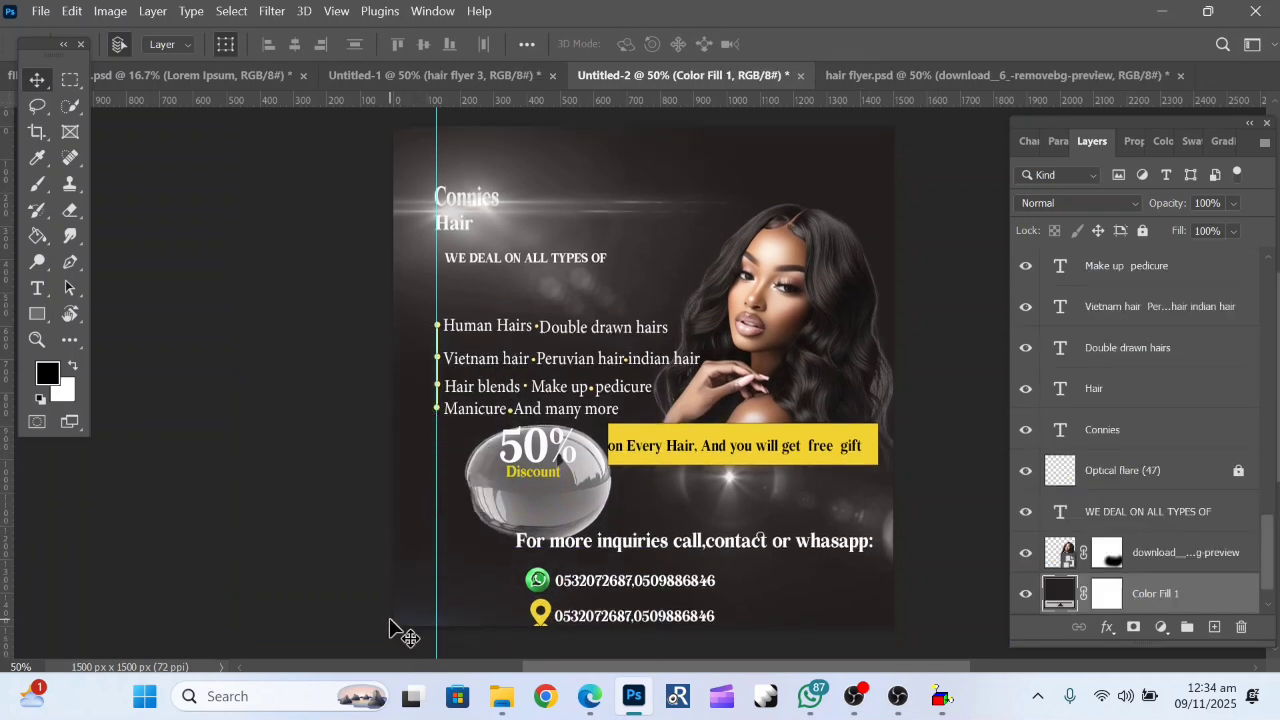
pyautogui.click(404, 632)
pyautogui.scroll(-3, 370, 601)
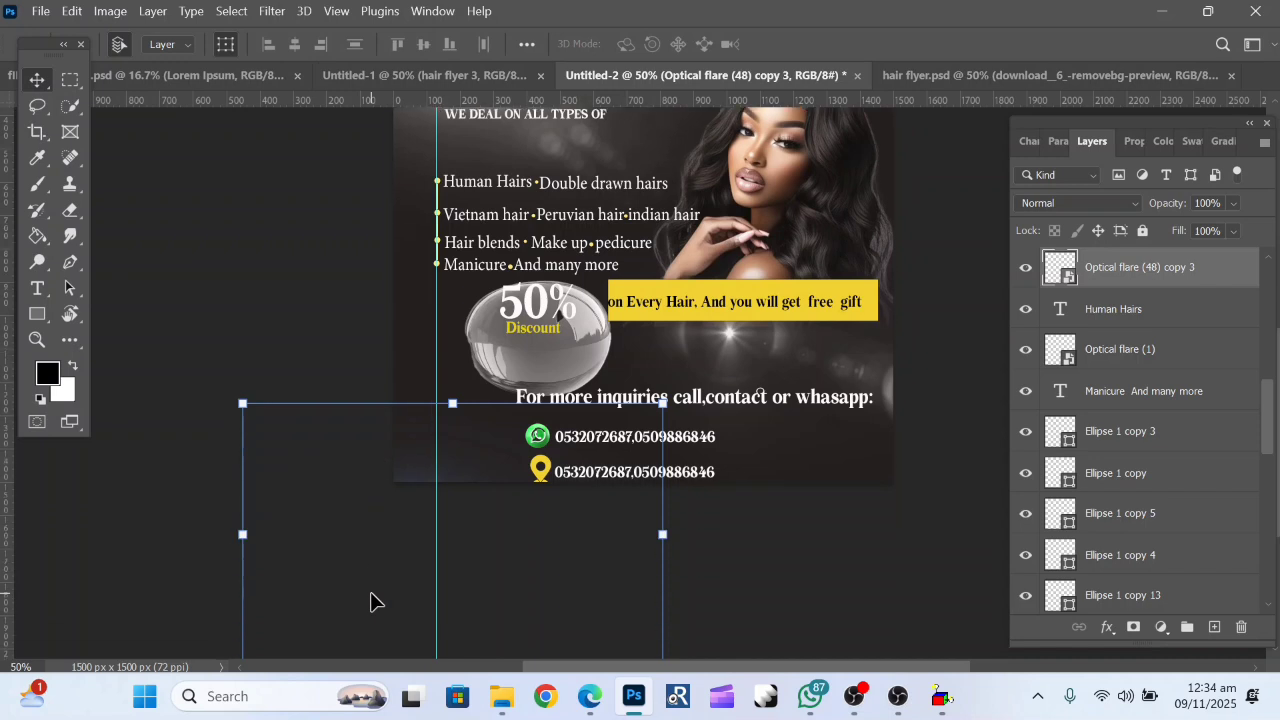
# Scale the lower-left blue flare to 93.75% and reposition it in the corner at X 220 px, Y 1500.5 px.
pyautogui.moveTo(459, 405); pyautogui.dragTo(446, 312)
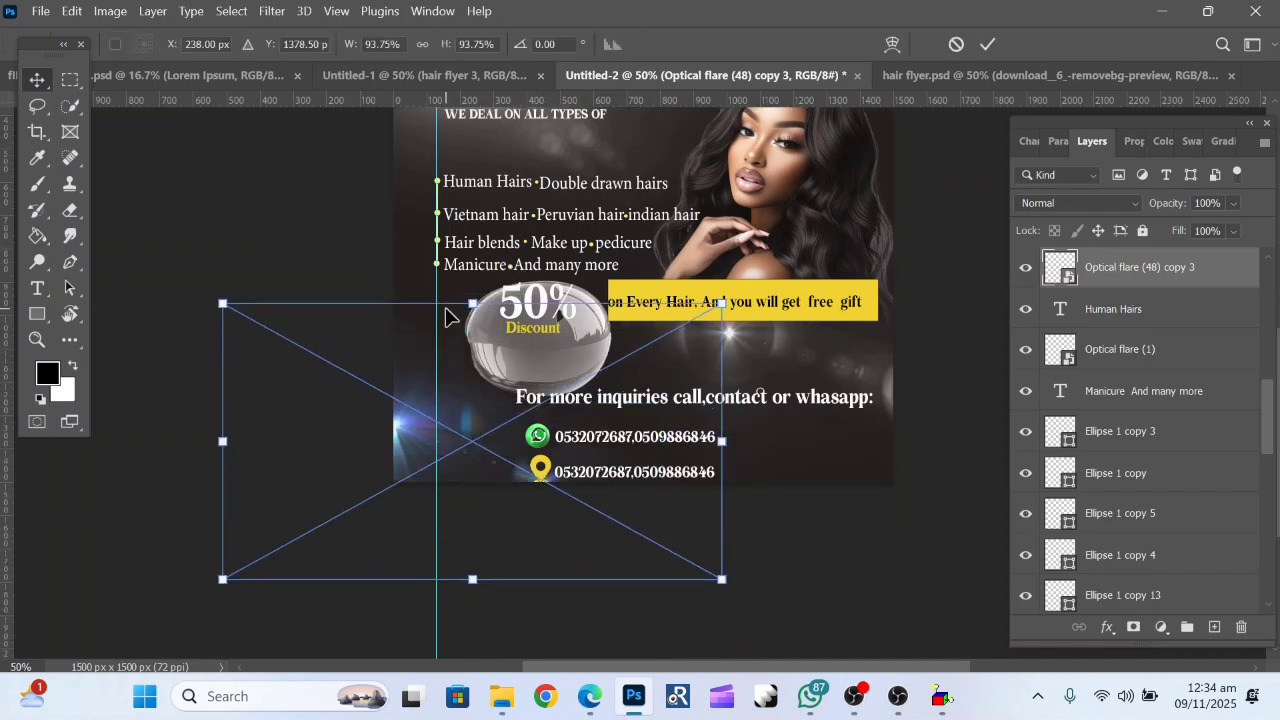
pyautogui.moveTo(421, 434); pyautogui.dragTo(414, 477)
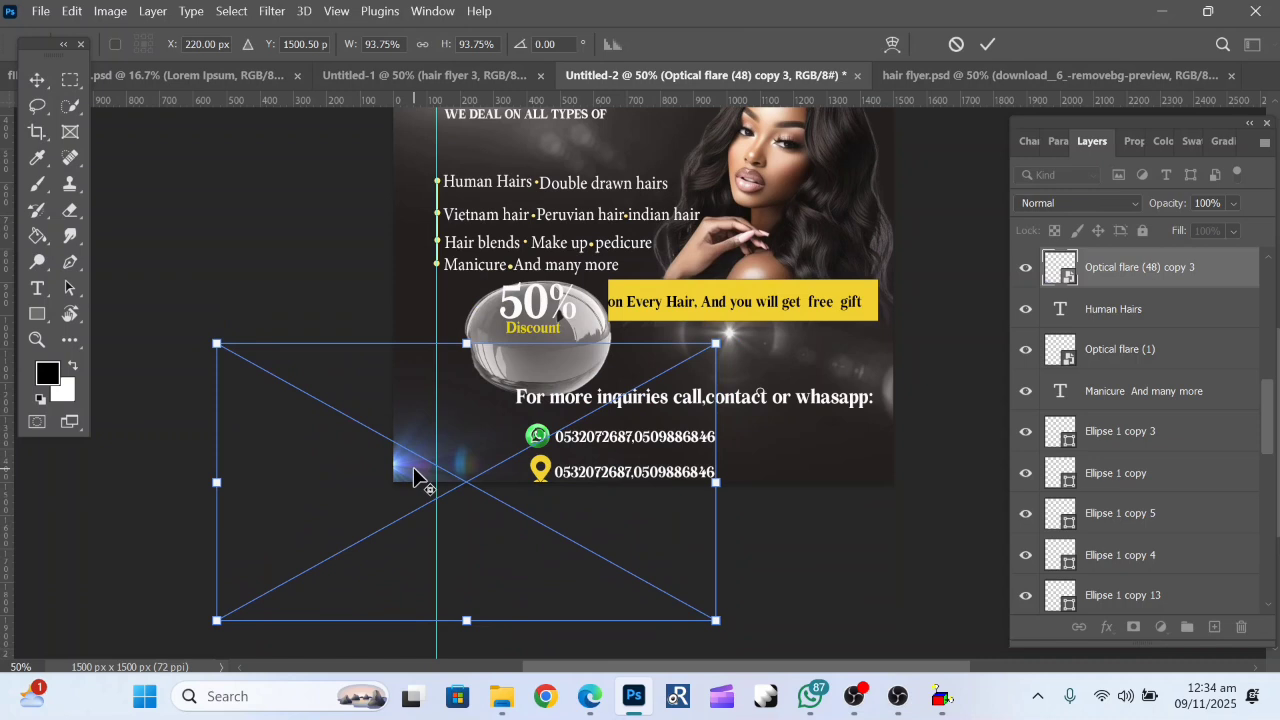
pyautogui.click(37, 80)
# Duplicate the blue flare from the lower-left corner to the flyer's right edge beside the woman's hair.
pyautogui.keyDown('alt'); pyautogui.moveTo(418, 487); pyautogui.dragTo(912, 125); pyautogui.keyUp('alt')
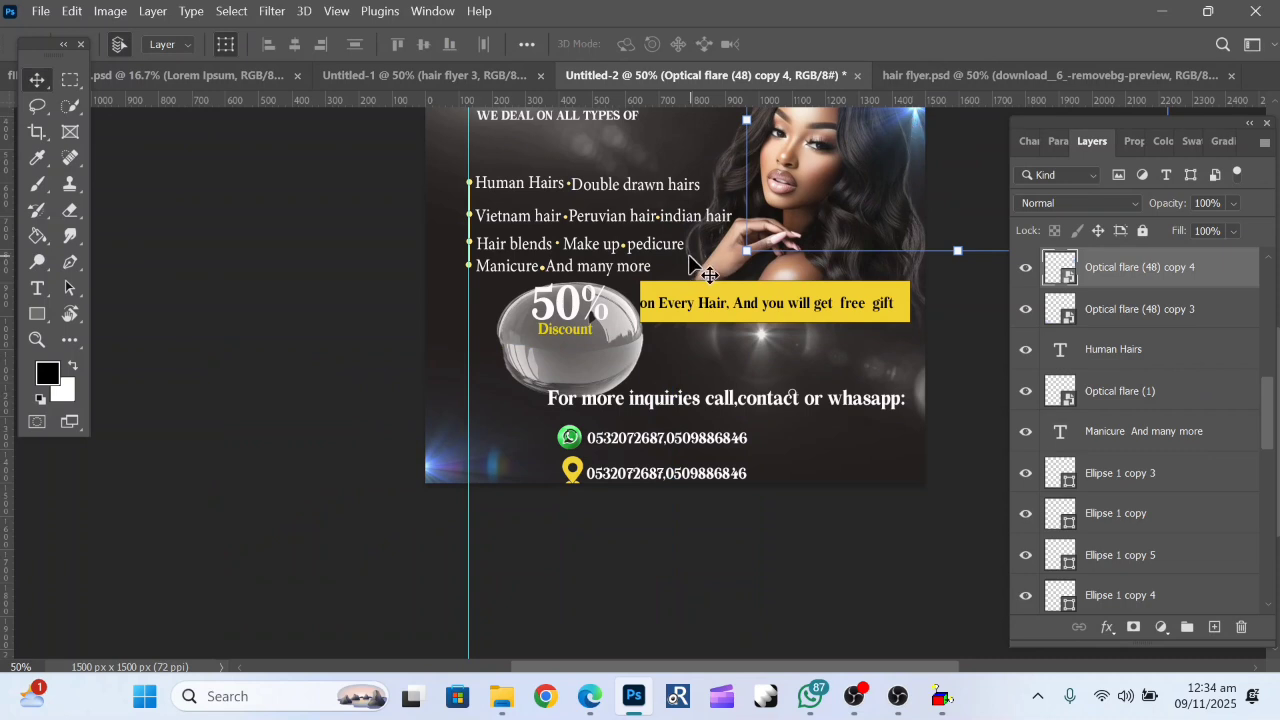
pyautogui.scroll(3, 698, 262)
pyautogui.hscroll(-2, 698, 263)
pyautogui.hscroll(-3, 697, 264)
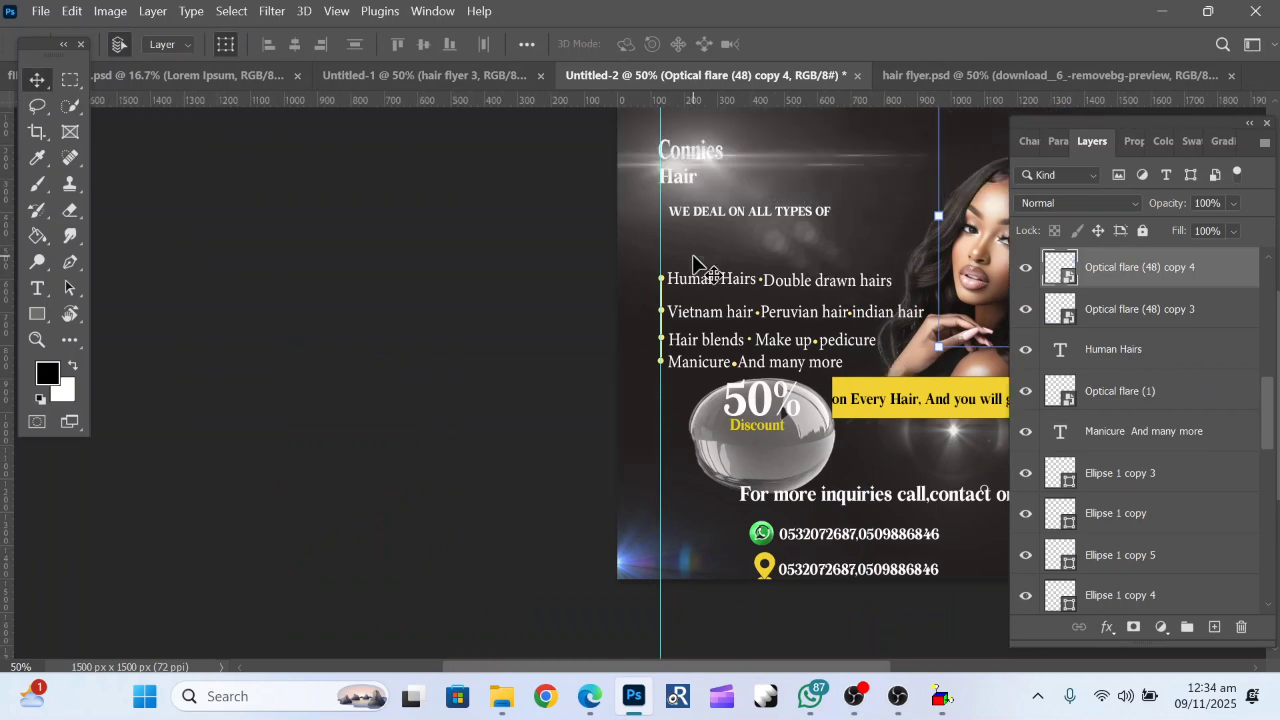
pyautogui.hscroll(-2, 697, 264)
pyautogui.hscroll(7, 697, 264)
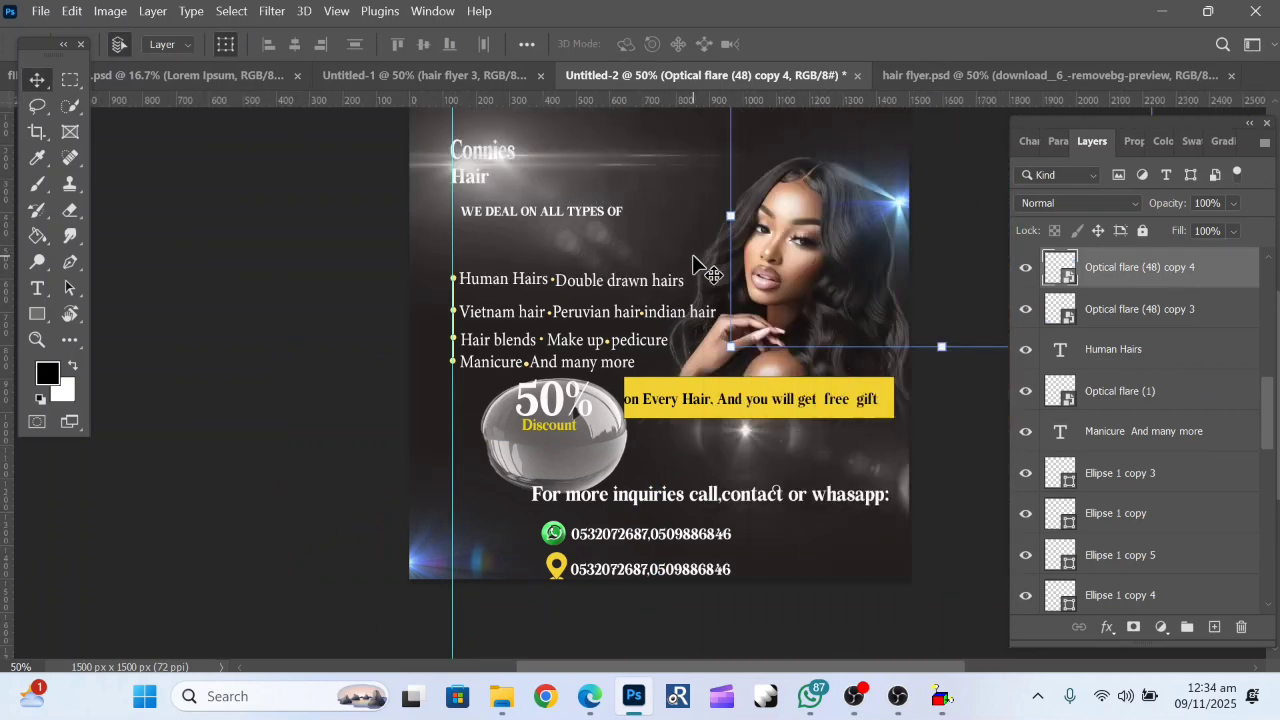
# Move the duplicated blue flare up into the flyer's upper-right corner so the canvas edge partly cuts it off.
pyautogui.moveTo(904, 203); pyautogui.dragTo(919, 110)
pyautogui.moveTo(896, 178); pyautogui.dragTo(960, 87)
pyautogui.click(745, 76)
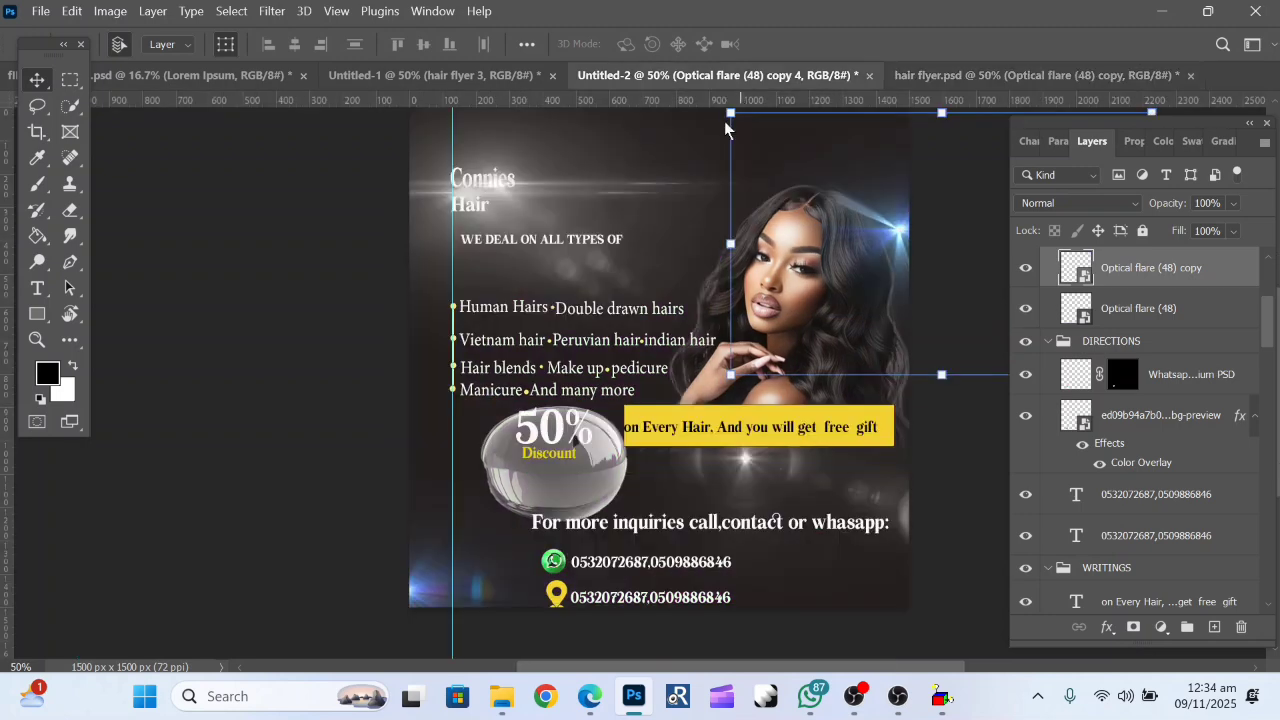
pyautogui.moveTo(895, 220); pyautogui.dragTo(891, 151)
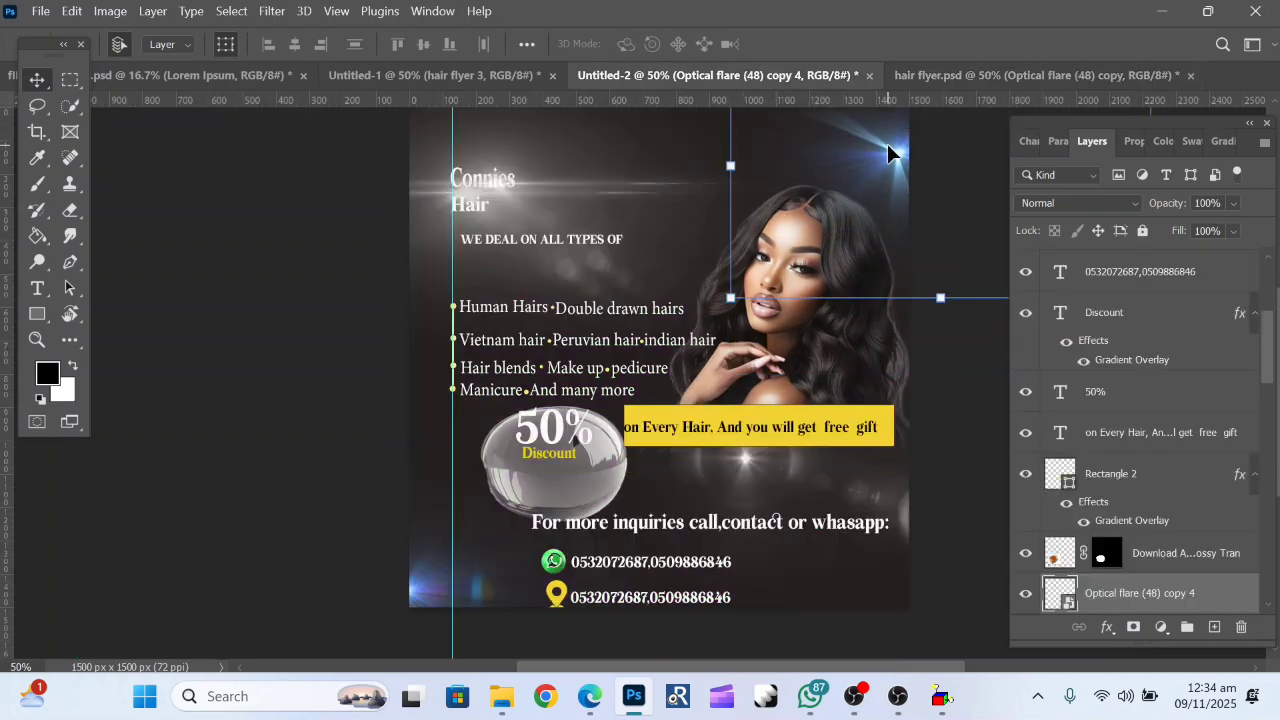
pyautogui.hscroll(-1, 837, 194)
pyautogui.scroll(3, 666, 200)
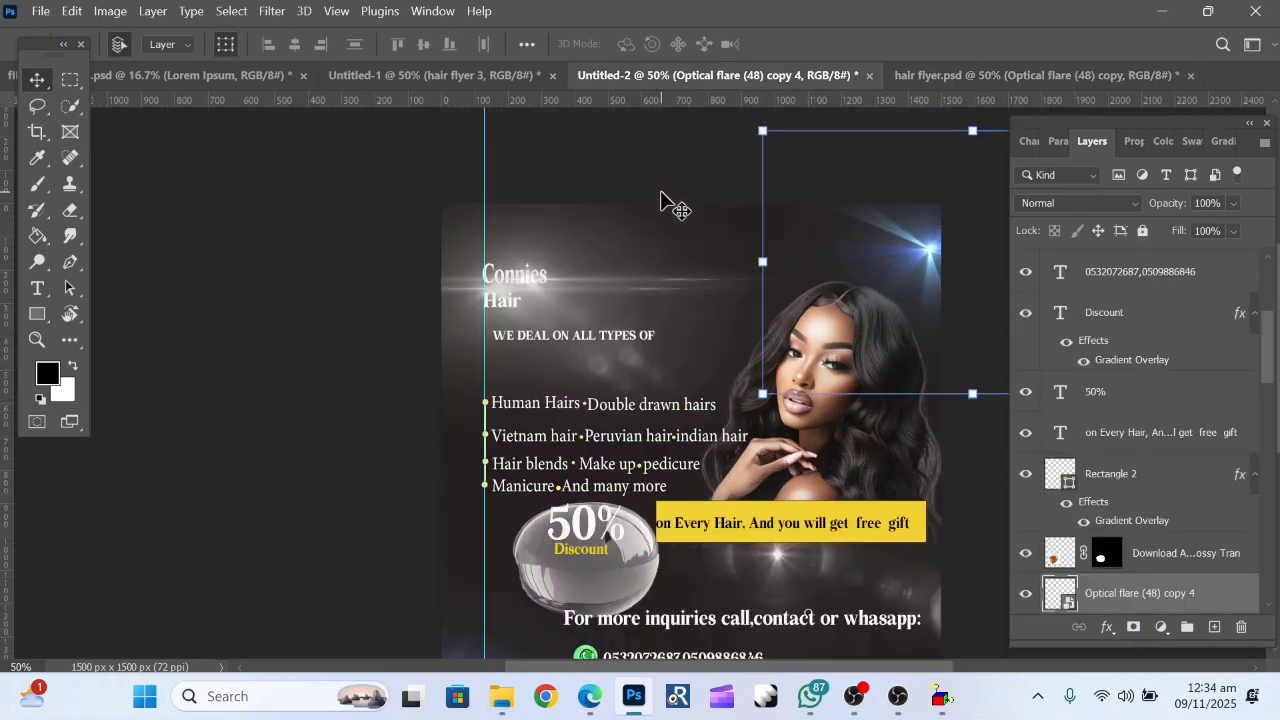
pyautogui.moveTo(940, 267); pyautogui.dragTo(931, 229)
pyautogui.scroll(-2, 668, 284)
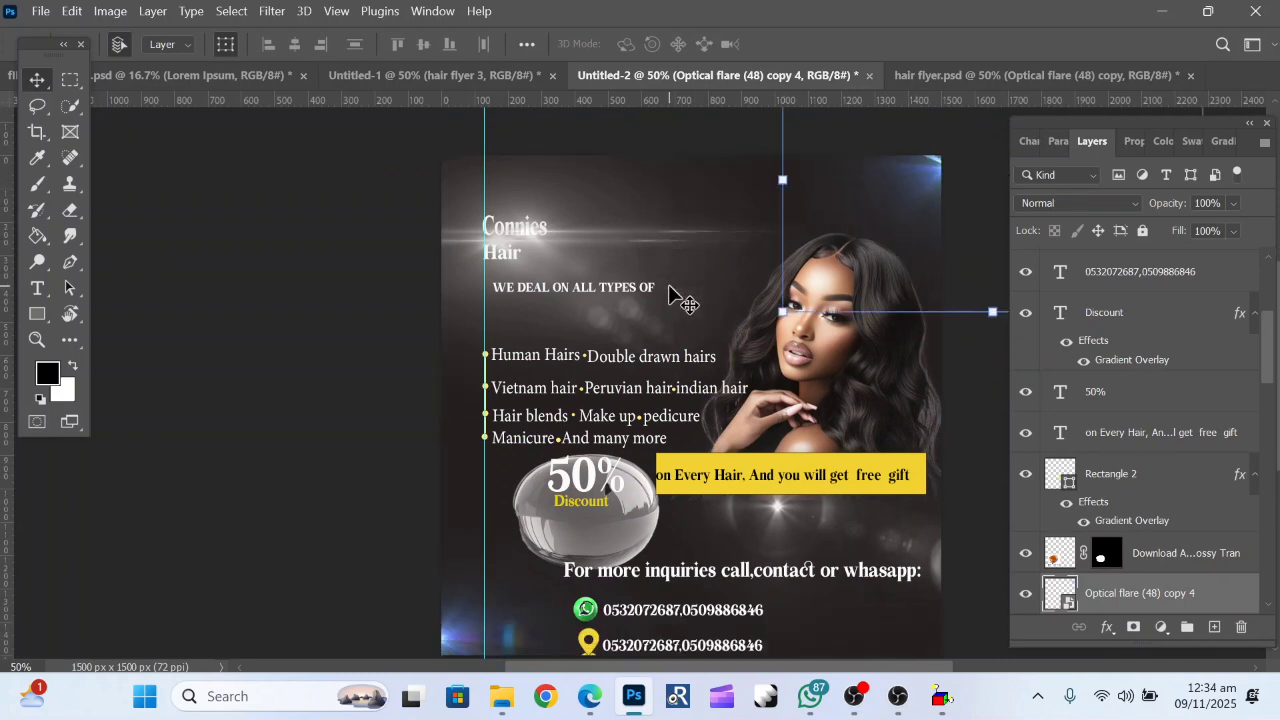
# Unlink the topmost white flare and place it, reduced in size, at the flyer's left edge beside the glass sphere.
pyautogui.click(508, 232)
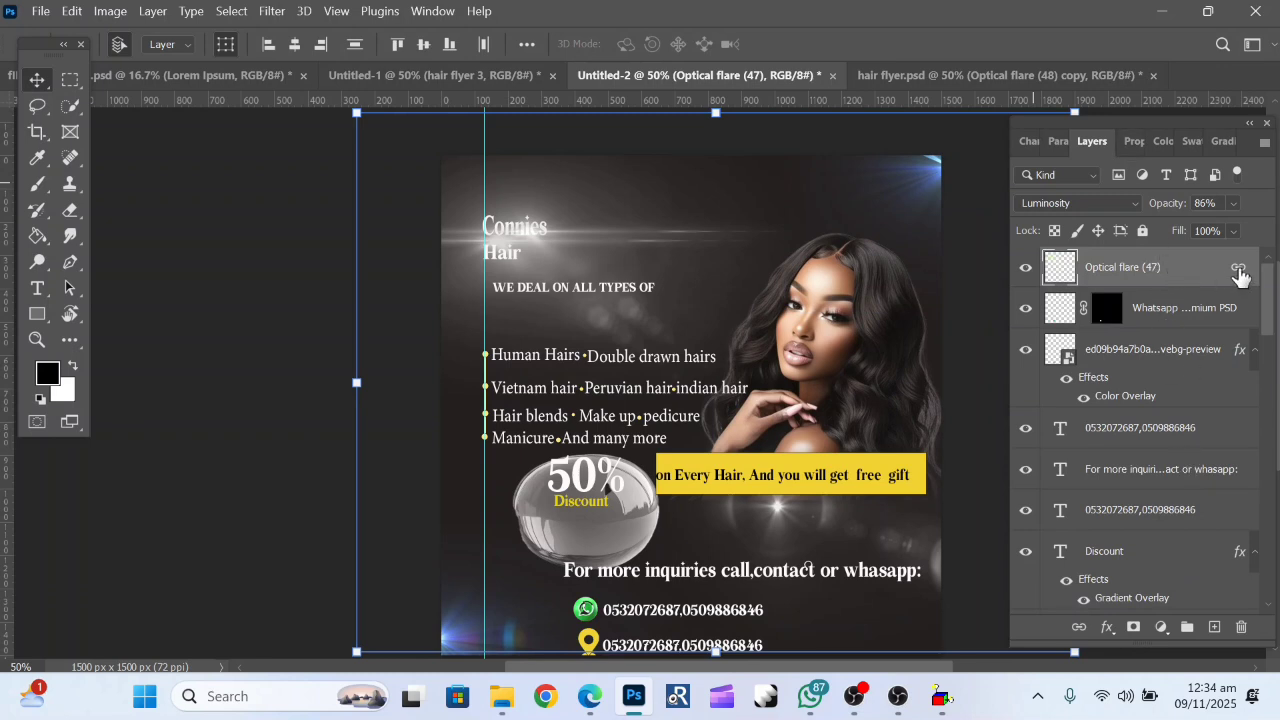
pyautogui.moveTo(1074, 652); pyautogui.dragTo(820, 385)
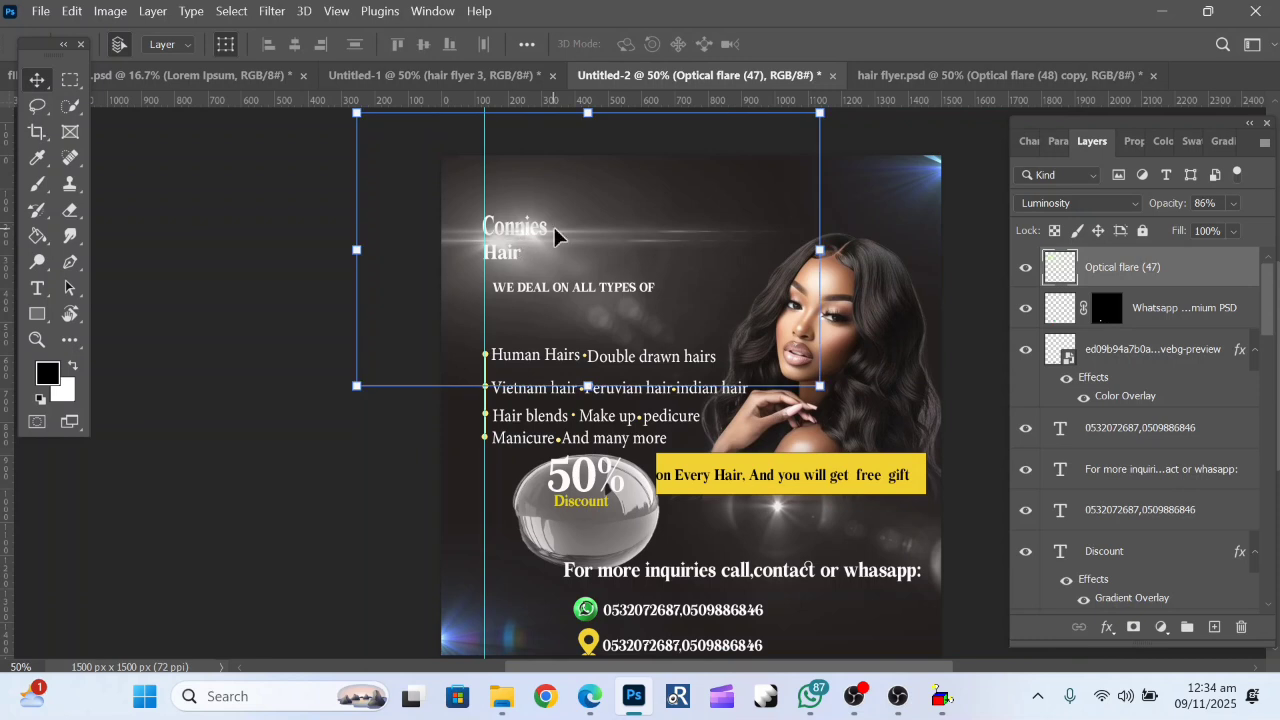
pyautogui.moveTo(557, 234); pyautogui.dragTo(447, 548)
# Set the "Connies" title to 104 pt and align its left edge with the vertical guide.
pyautogui.click(516, 224)
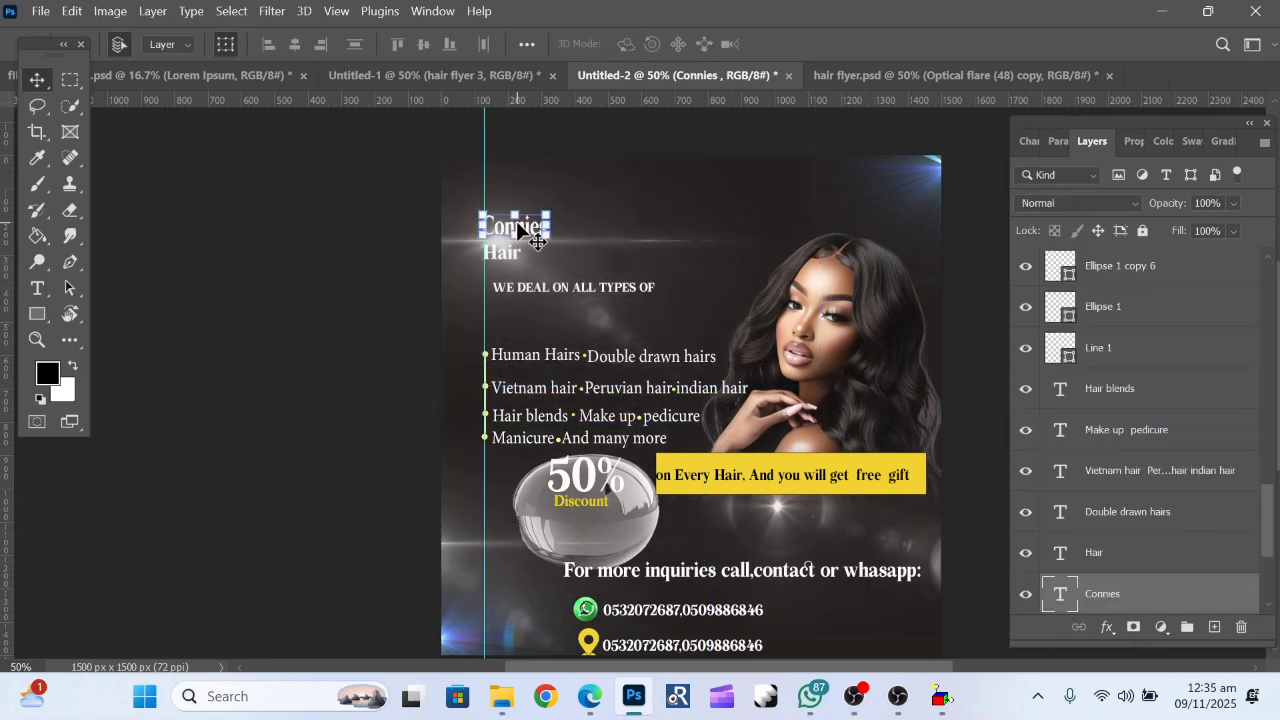
pyautogui.hotkey('ctrl', 't')
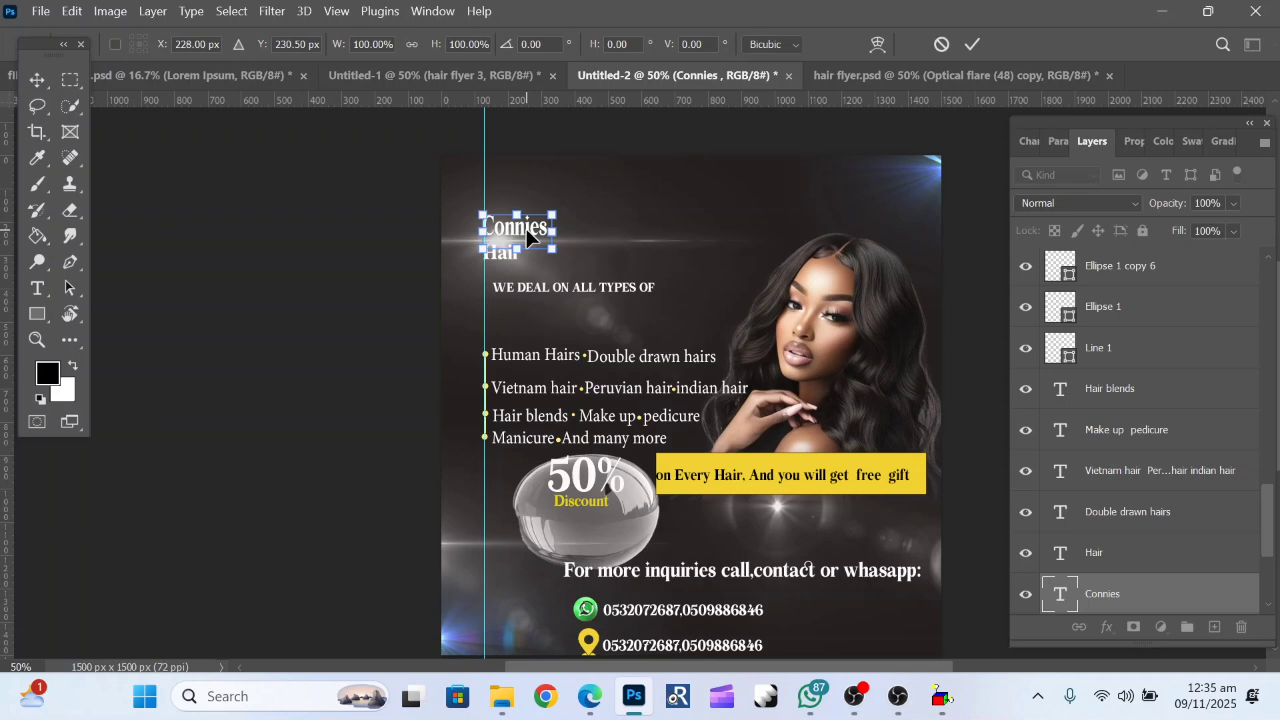
pyautogui.press('Return')
pyautogui.doubleClick(529, 238)
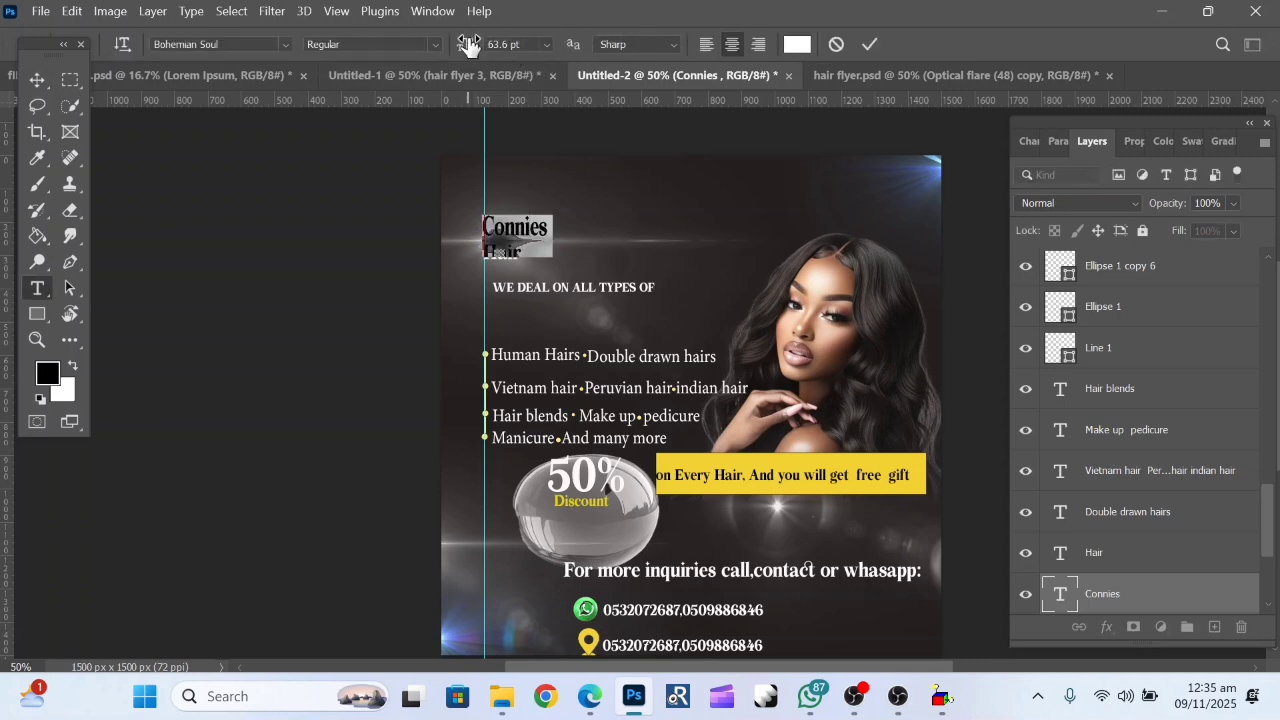
pyautogui.moveTo(468, 46); pyautogui.dragTo(510, 56)
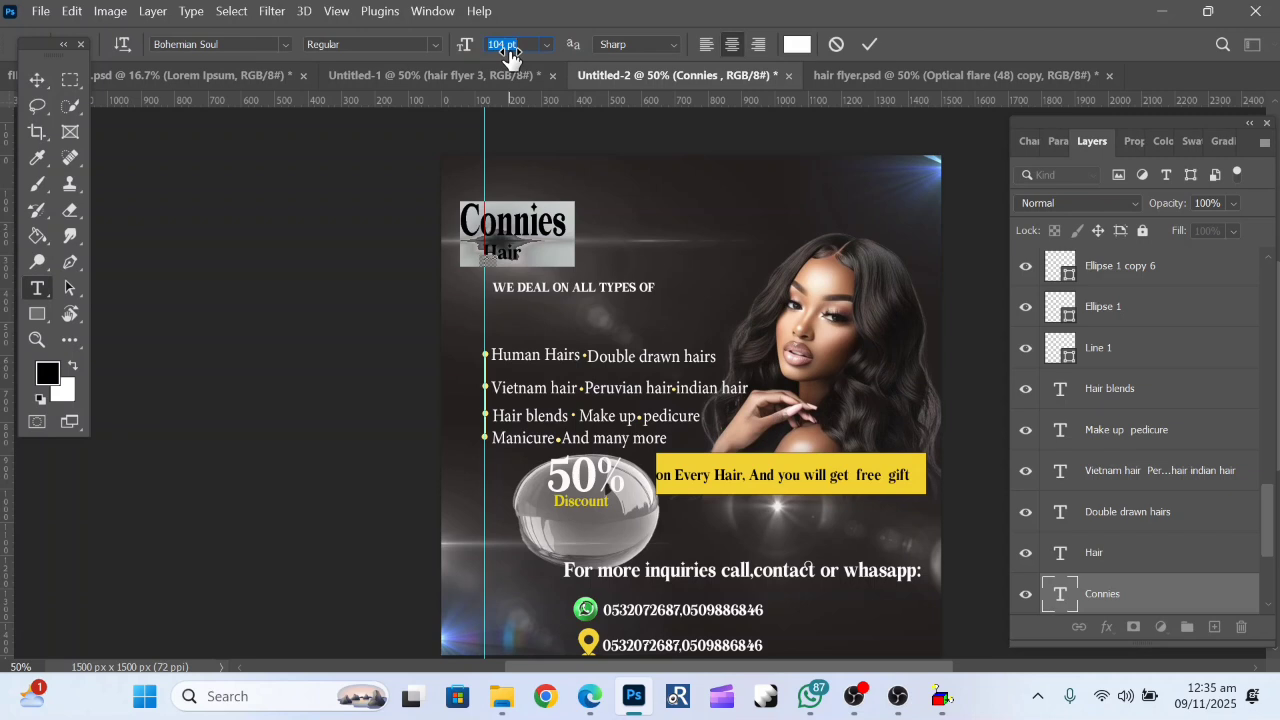
pyautogui.click(46, 72)
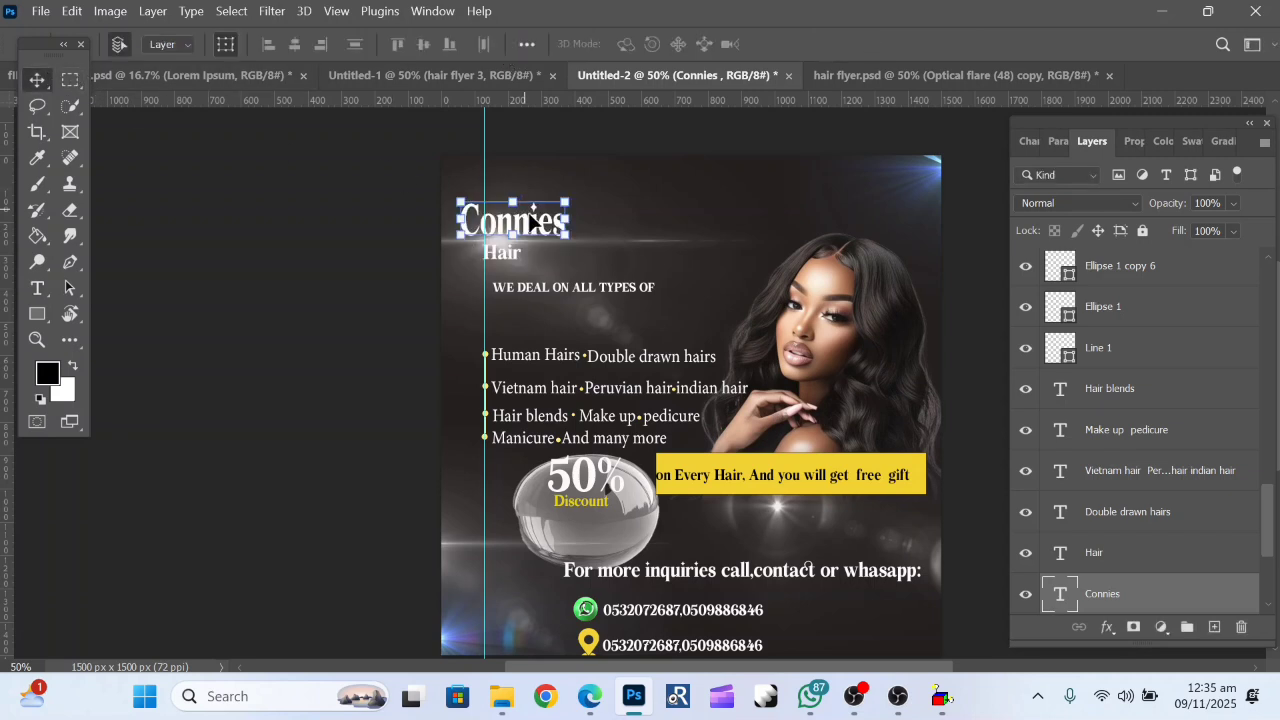
pyautogui.moveTo(521, 223); pyautogui.dragTo(552, 226)
pyautogui.click(650, 305)
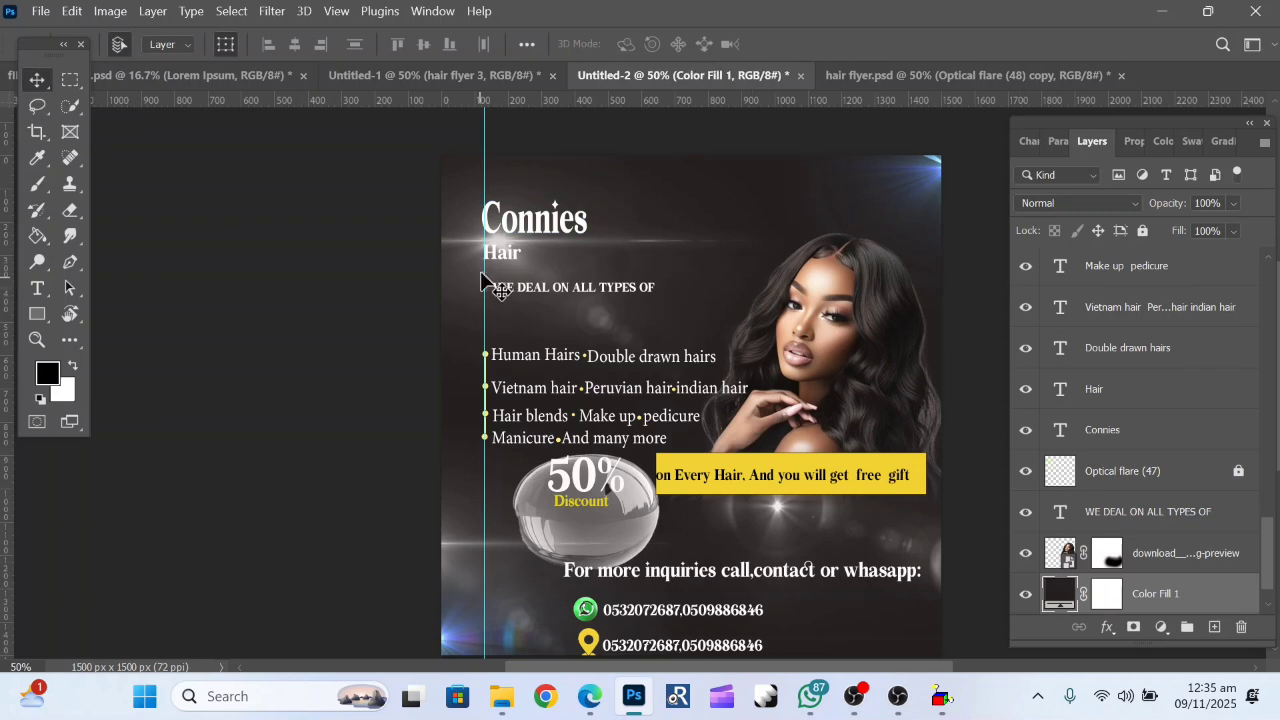
# Enlarge the "Hair" text proportionally to about 183% beneath the "Connies" title.
pyautogui.click(505, 253)
pyautogui.press('Return')
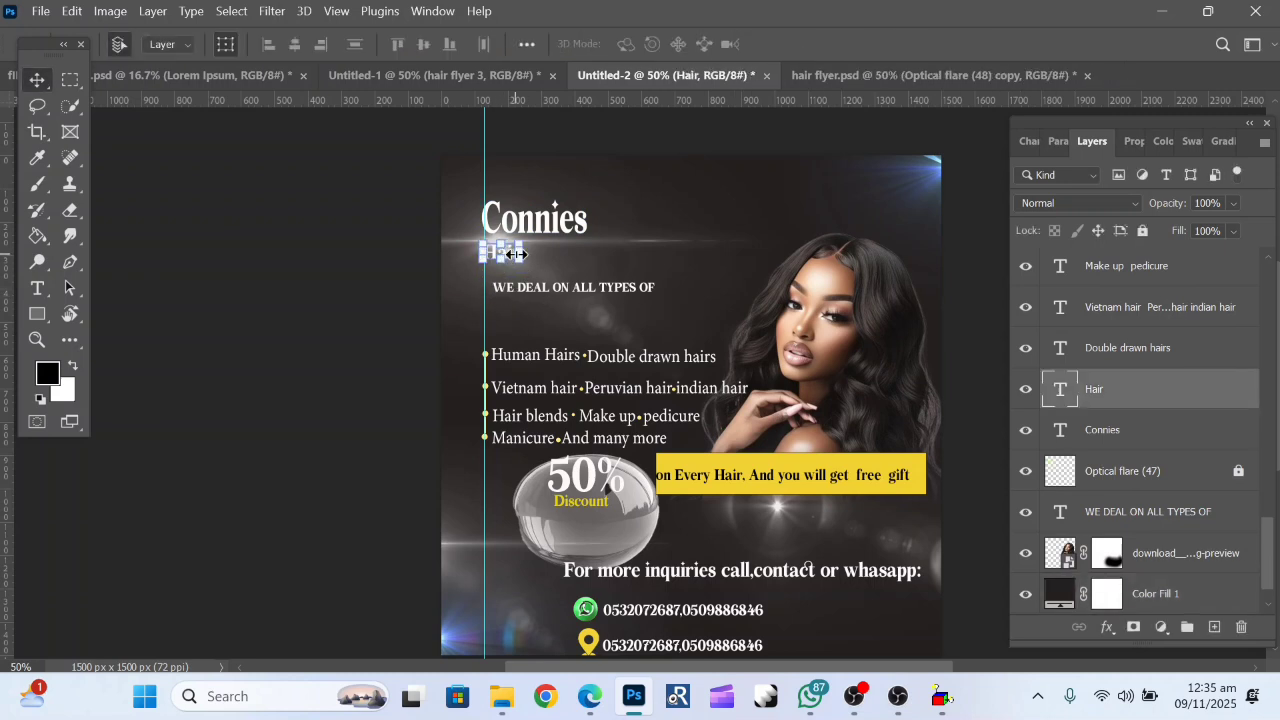
pyautogui.moveTo(515, 254); pyautogui.dragTo(547, 255)
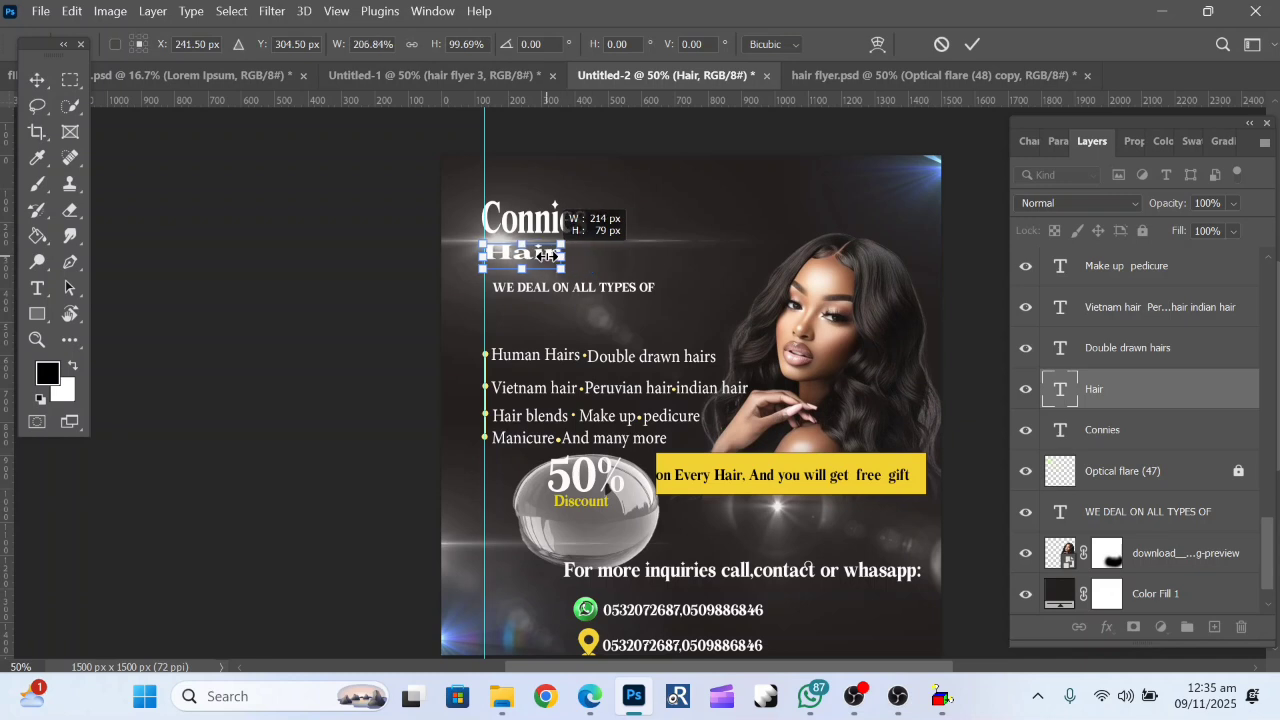
pyautogui.hotkey('ctrl', 'z')
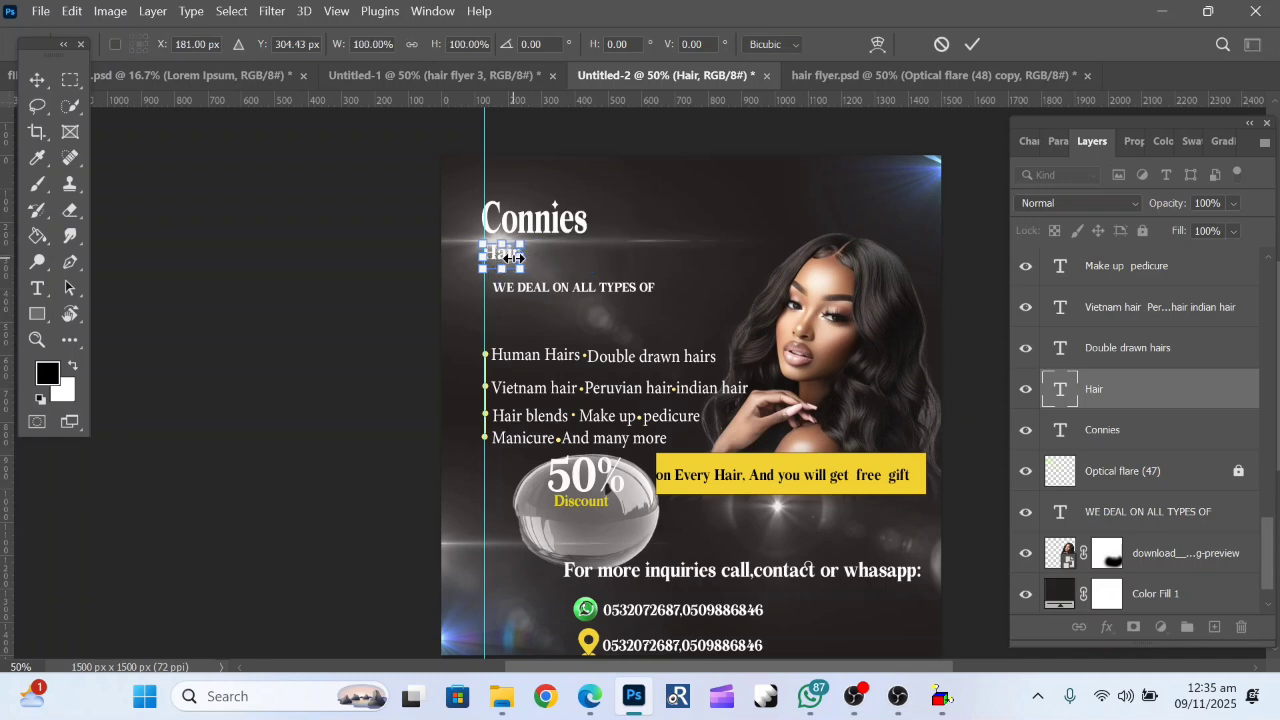
pyautogui.click(411, 44)
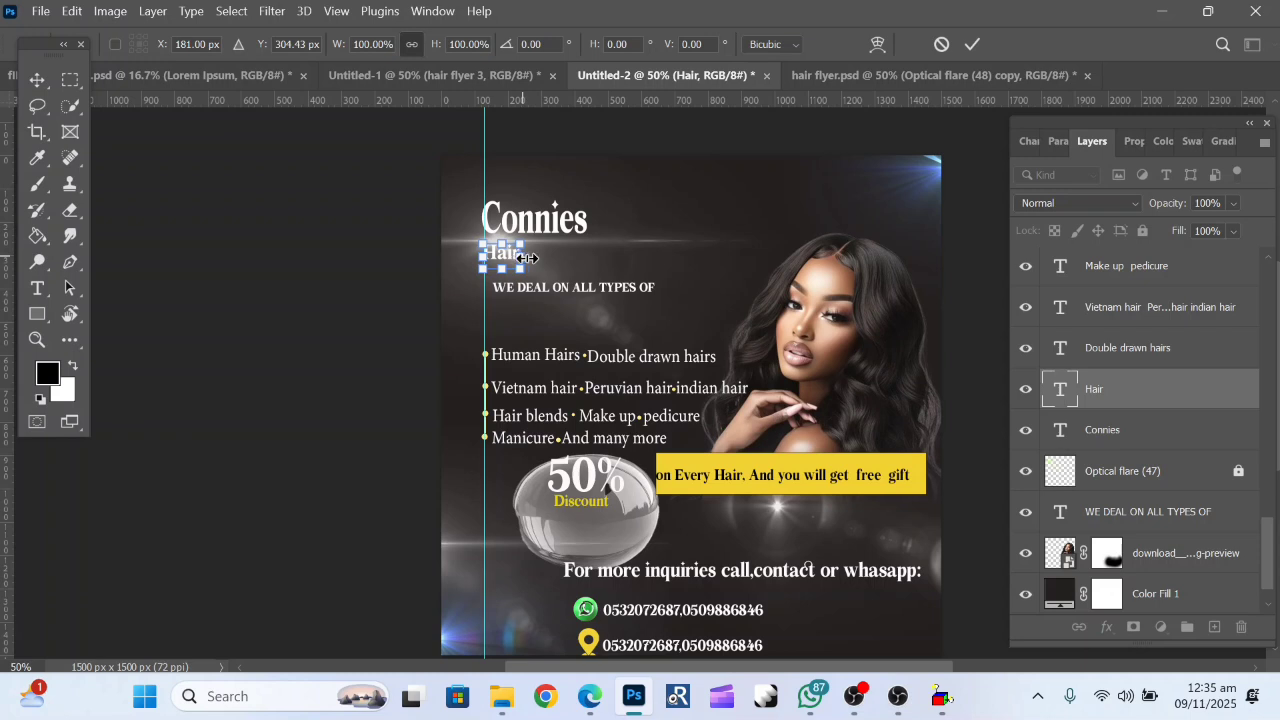
pyautogui.moveTo(527, 258)
pyautogui.mouseDown()
pyautogui.moveTo(565, 256)
pyautogui.moveTo(530, 245)
pyautogui.moveTo(530, 256)
pyautogui.moveTo(530, 228)
pyautogui.moveTo(530, 241)
pyautogui.mouseUp()
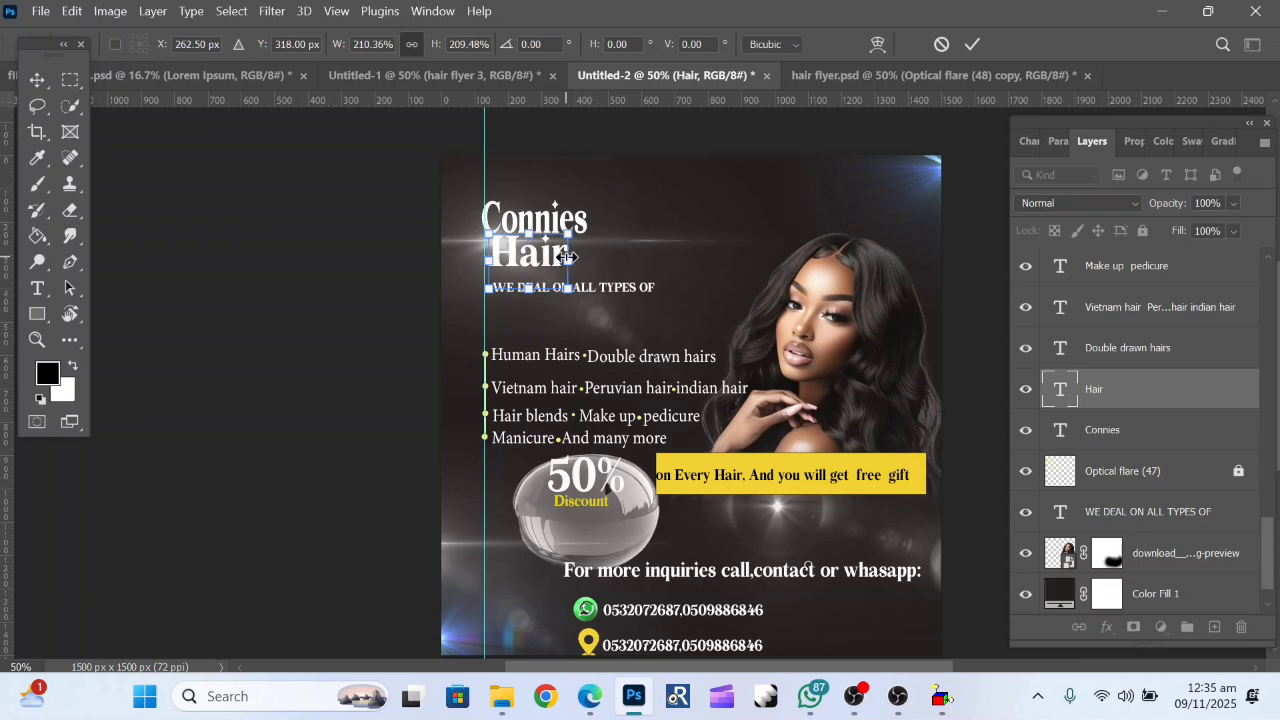
pyautogui.moveTo(567, 257); pyautogui.dragTo(559, 243)
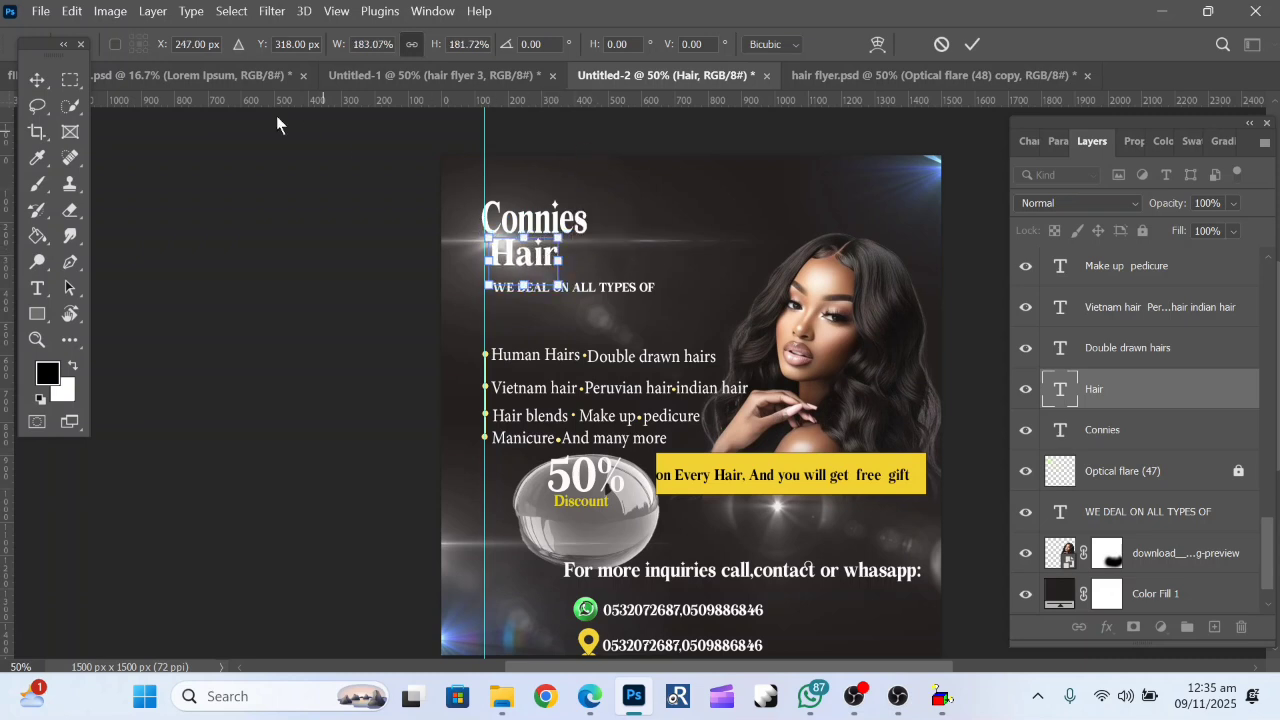
pyautogui.click(766, 277)
pyautogui.click(801, 277)
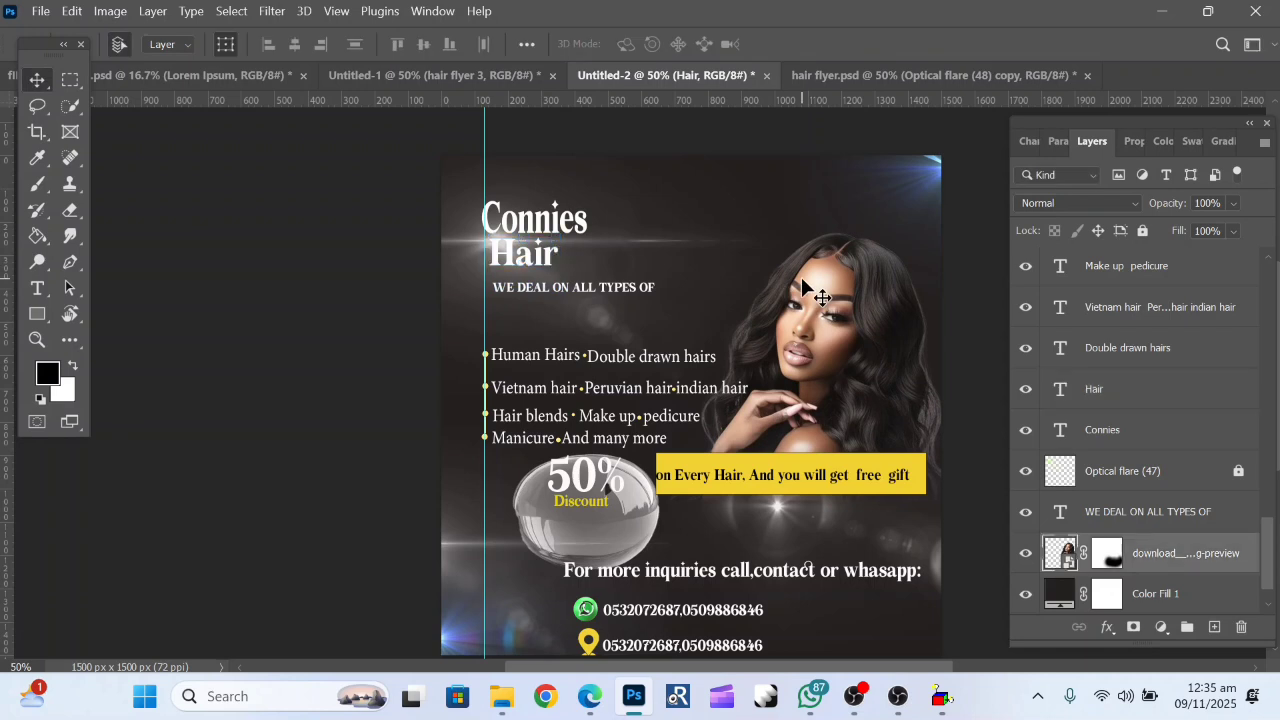
# Move the linked services list and glass sphere up, setting the list just below "WE DEAL ON ALL TYPES OF" and the sphere behind the 50% discount text.
pyautogui.doubleClick(612, 392)
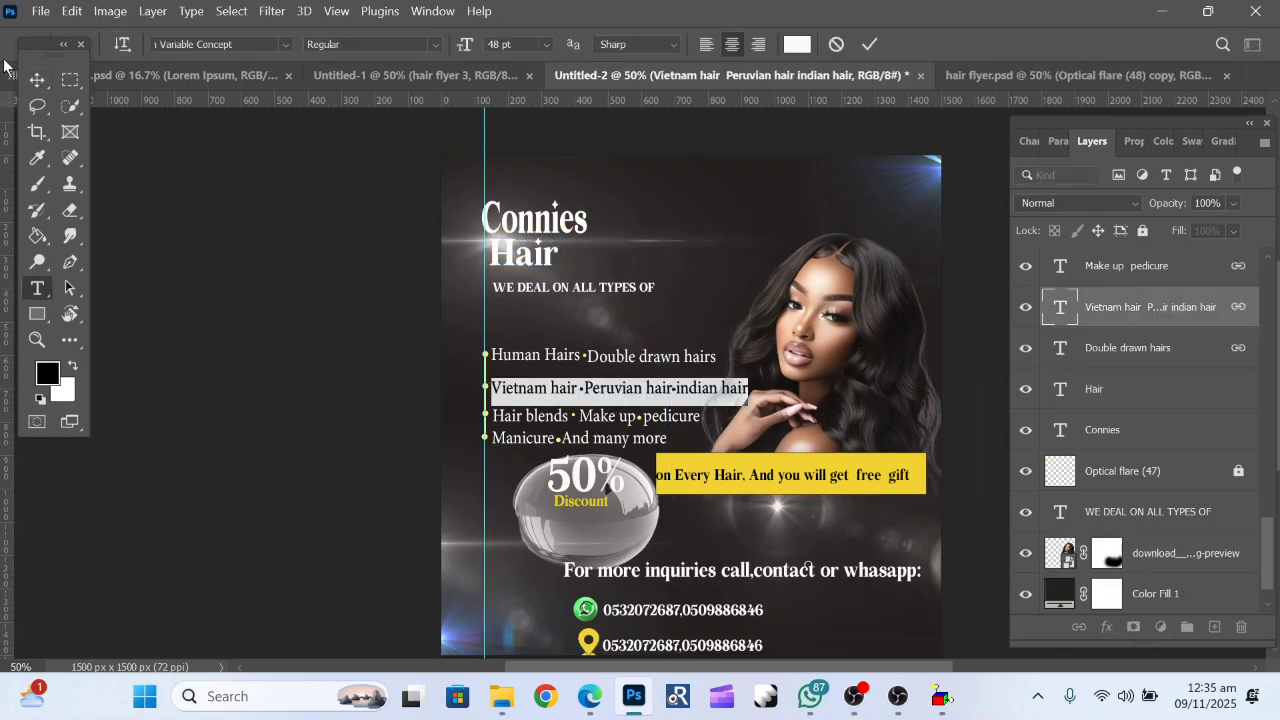
pyautogui.click(32, 80)
pyautogui.click(710, 410)
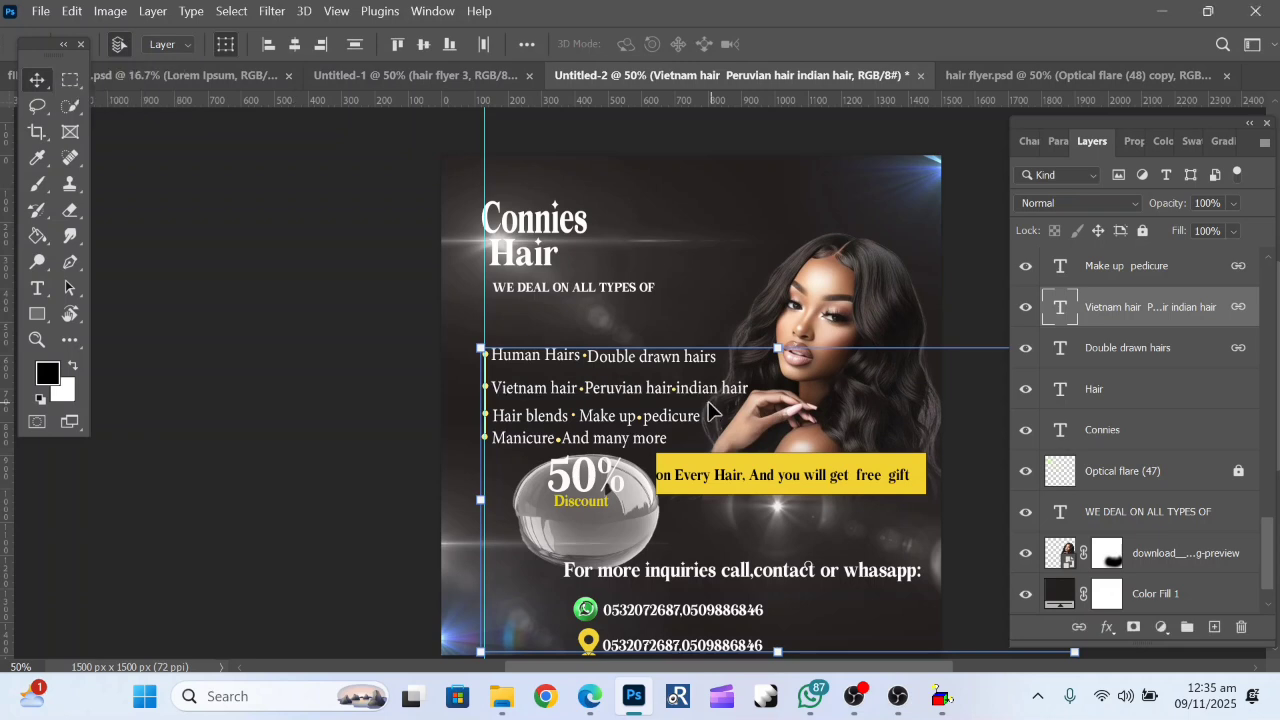
pyautogui.moveTo(657, 380); pyautogui.dragTo(638, 350)
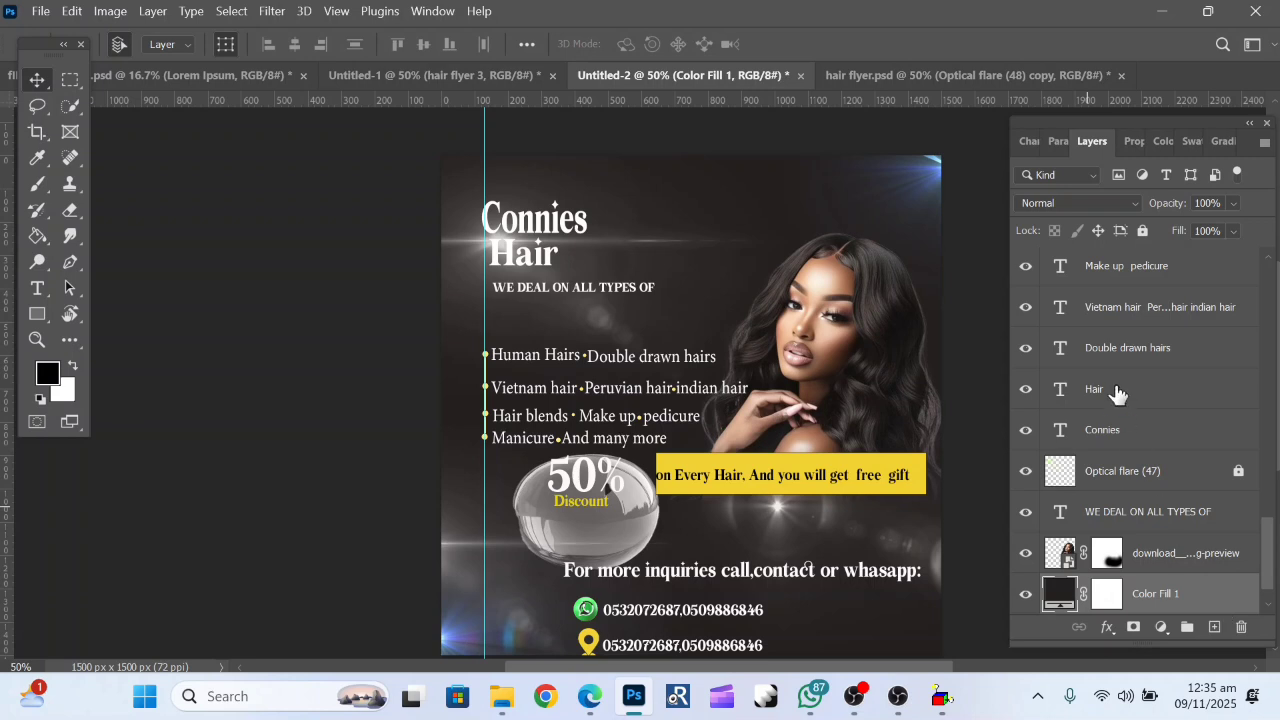
pyautogui.click(1117, 313)
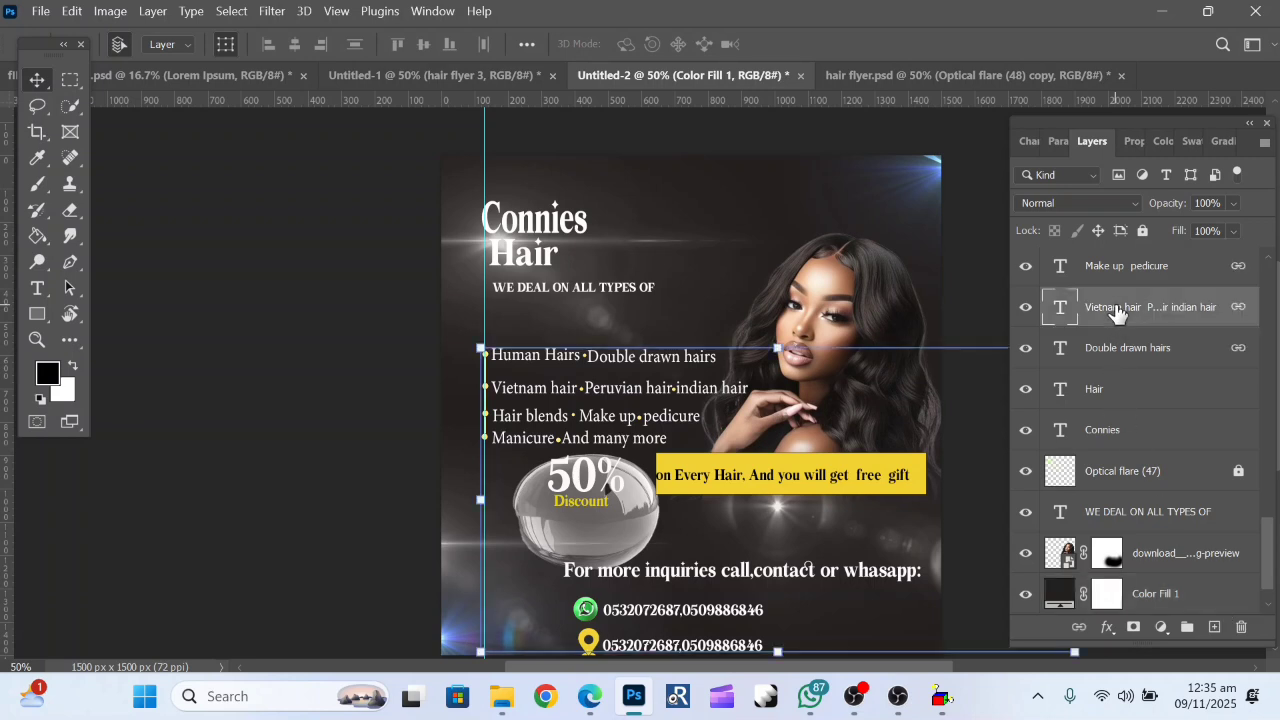
pyautogui.moveTo(676, 415); pyautogui.dragTo(678, 388)
pyautogui.click(763, 515)
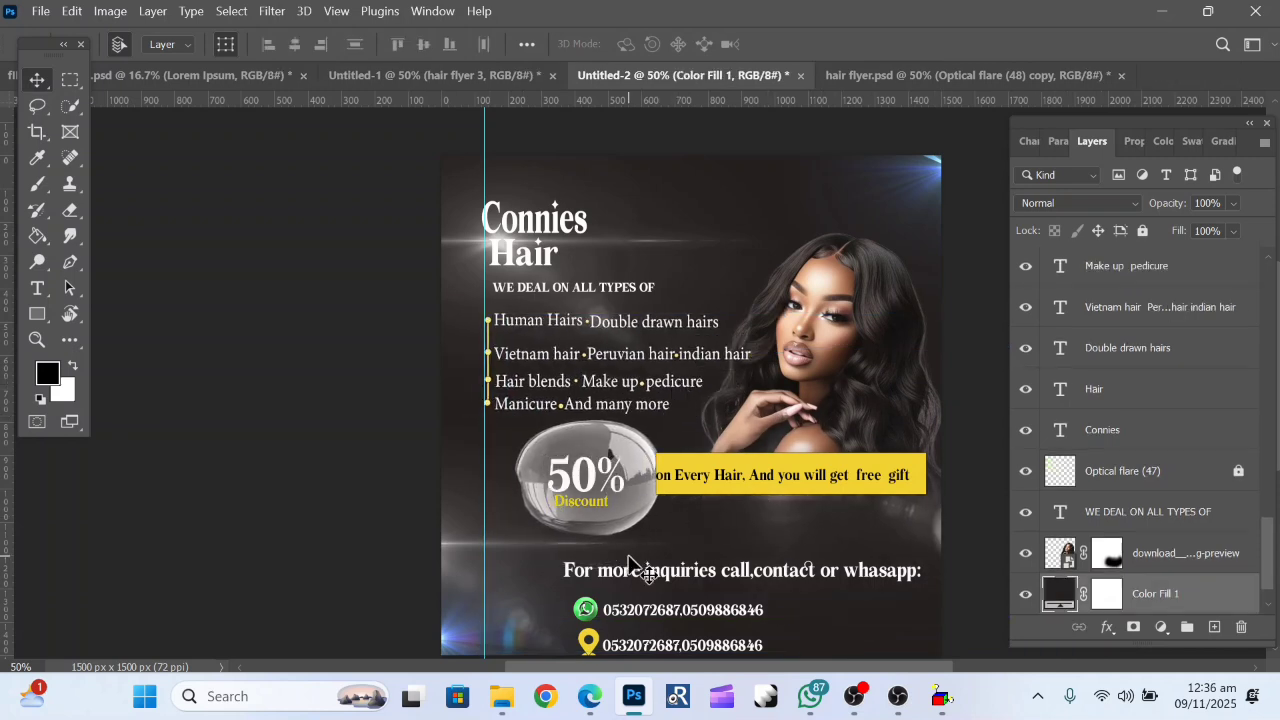
# Move the woman's photo slightly up and to the right so it sits above the yellow banner, and deselect it.
pyautogui.scroll(-2, 608, 510)
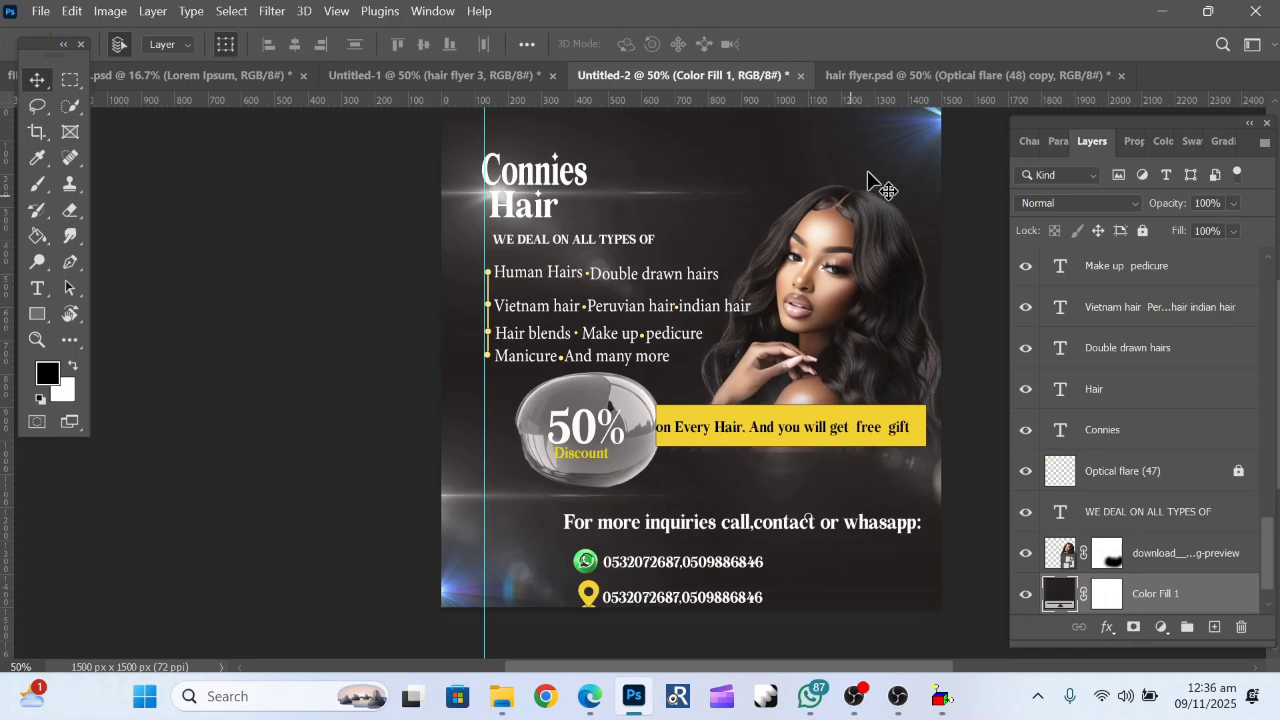
pyautogui.moveTo(832, 258); pyautogui.dragTo(844, 217)
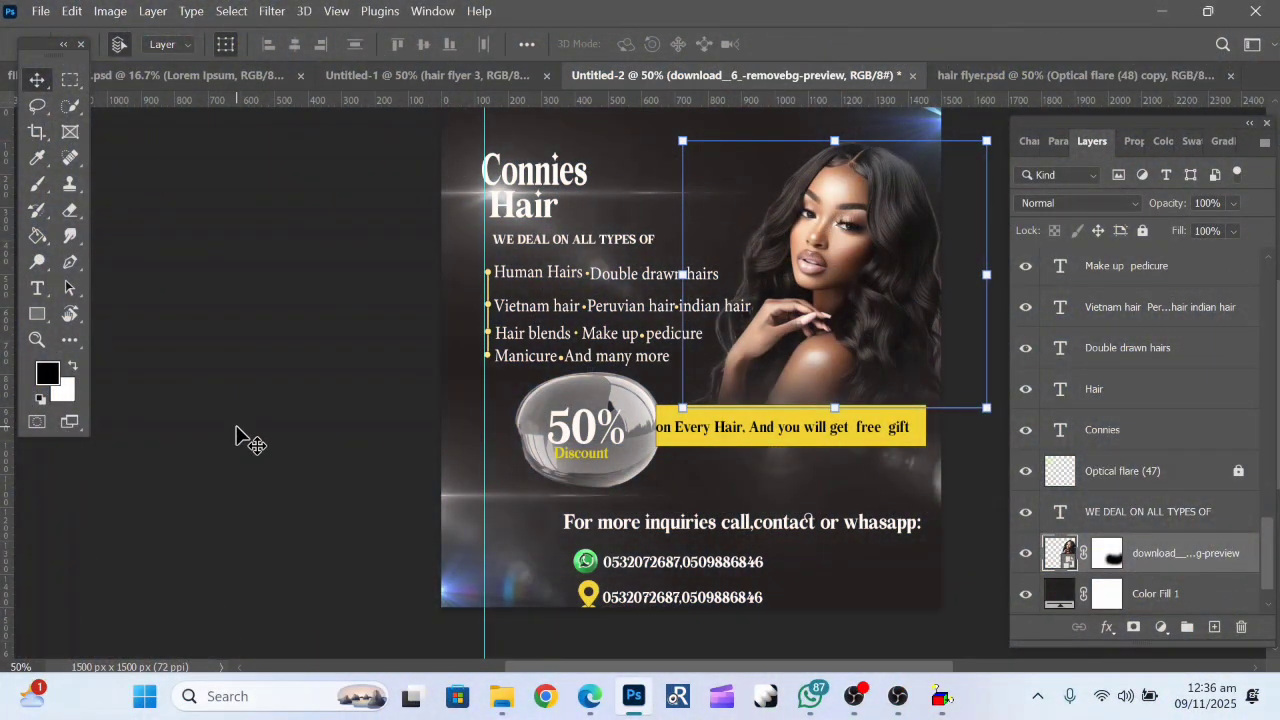
pyautogui.click(248, 440)
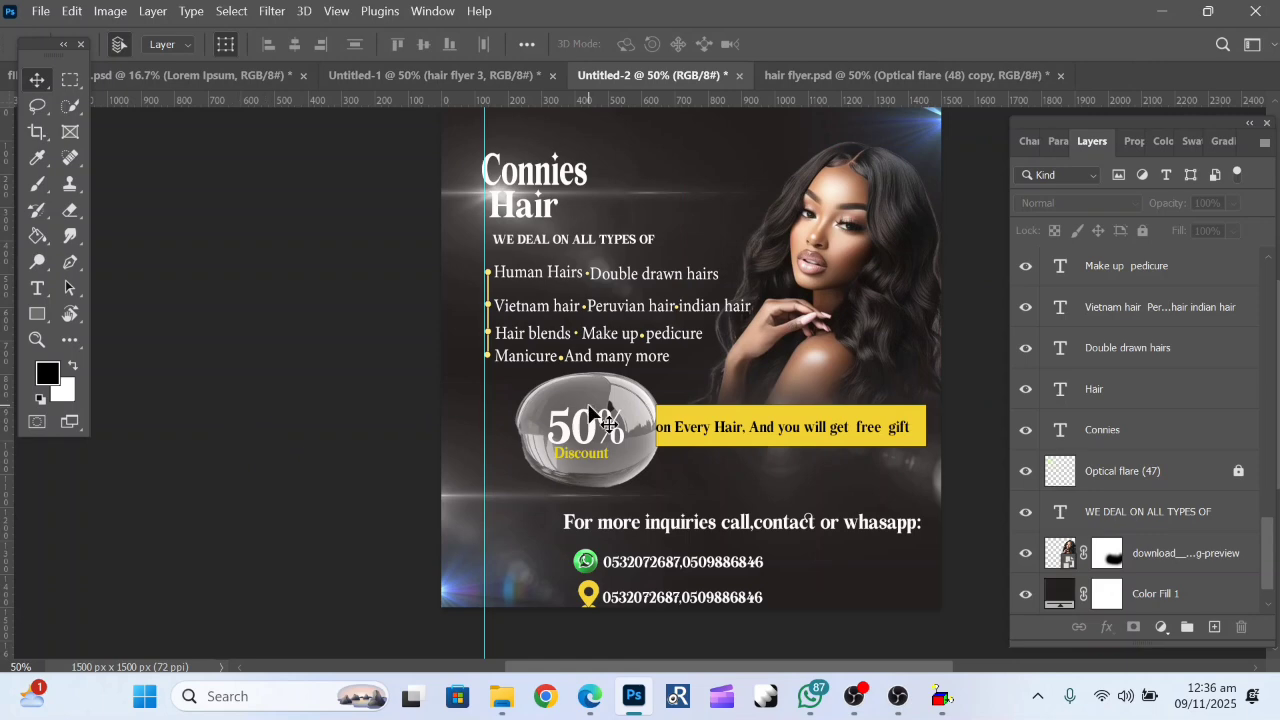
pyautogui.scroll(1, 600, 420)
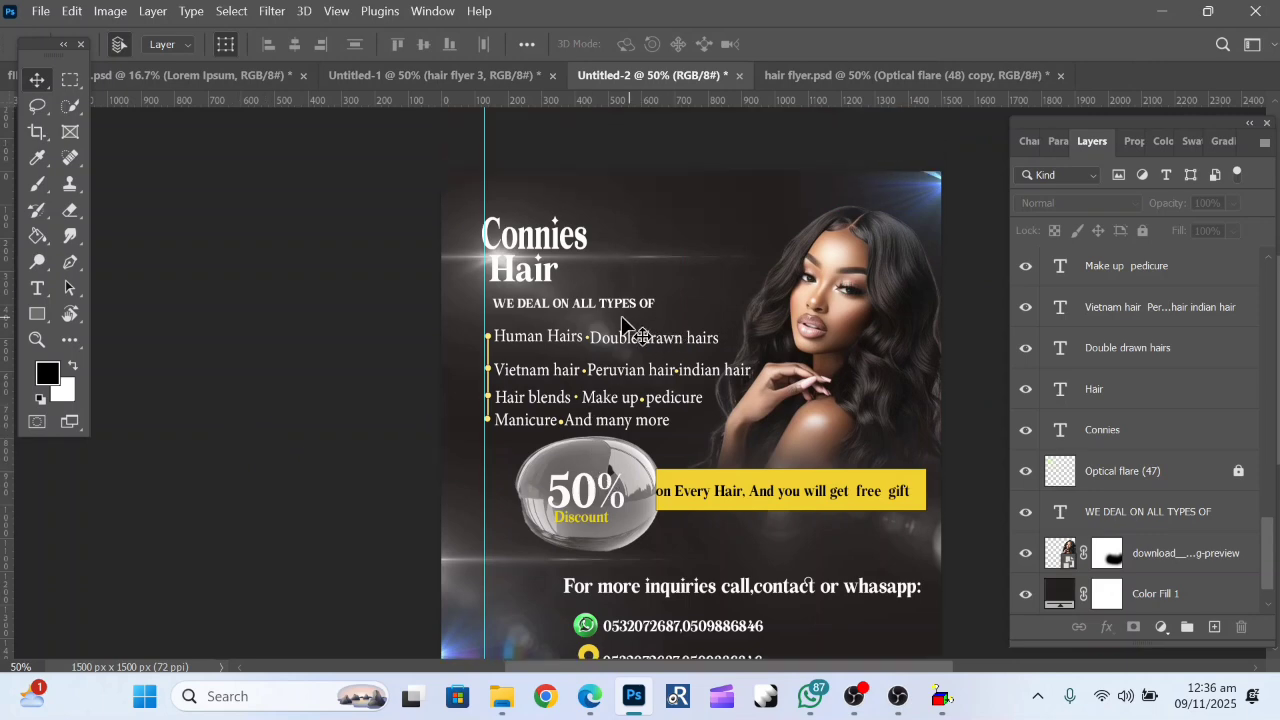